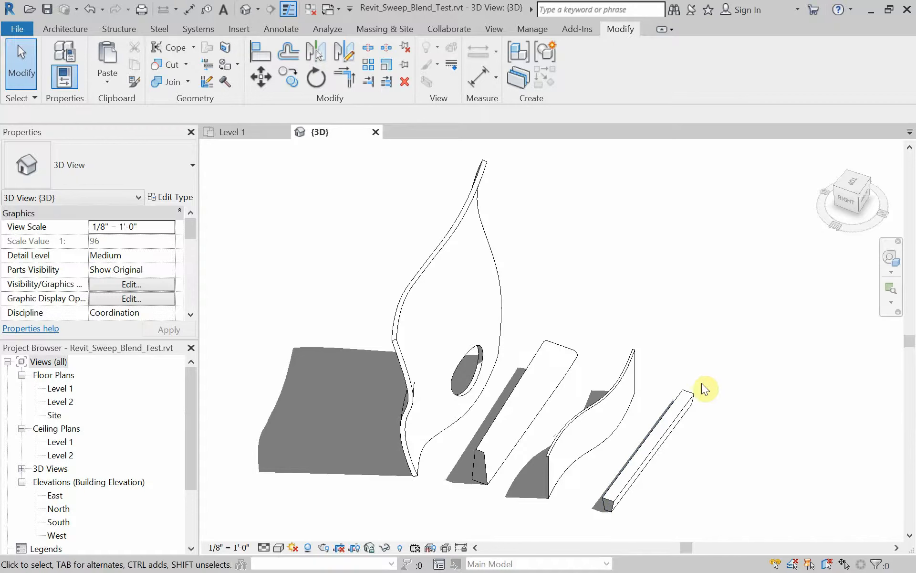
# Inspect the four finished sweep blend models in the 3D view one after another, from the small bar to the tall twisted panel.
pyautogui.click(683, 397)
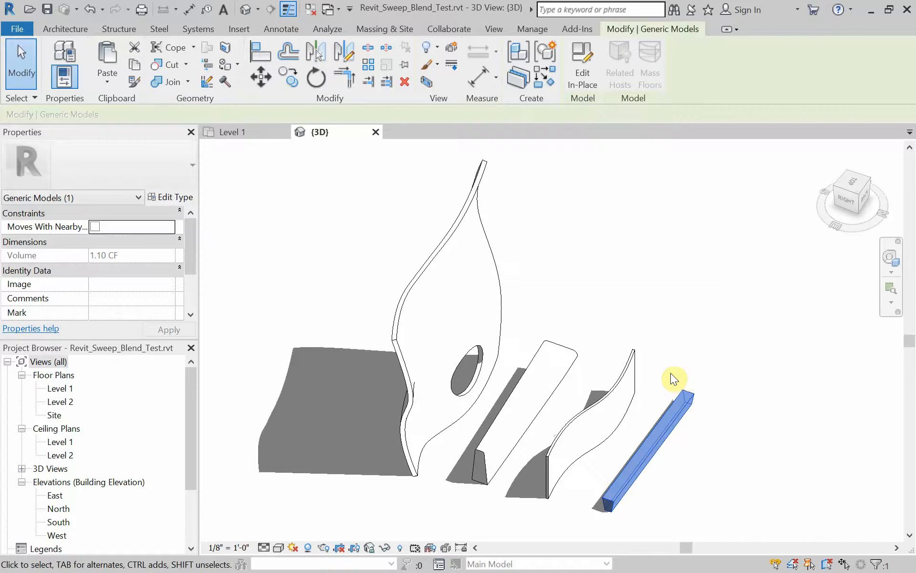
pyautogui.click(641, 373)
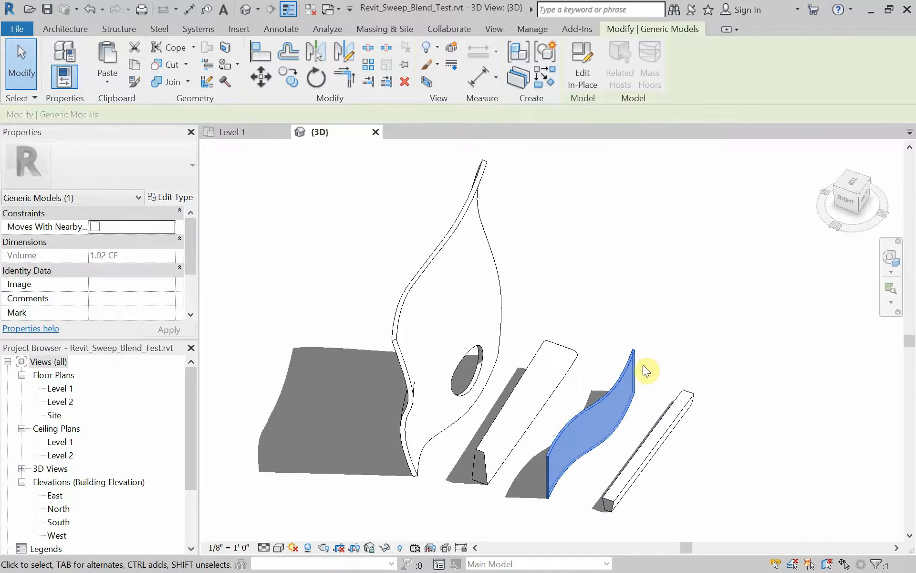
pyautogui.click(567, 348)
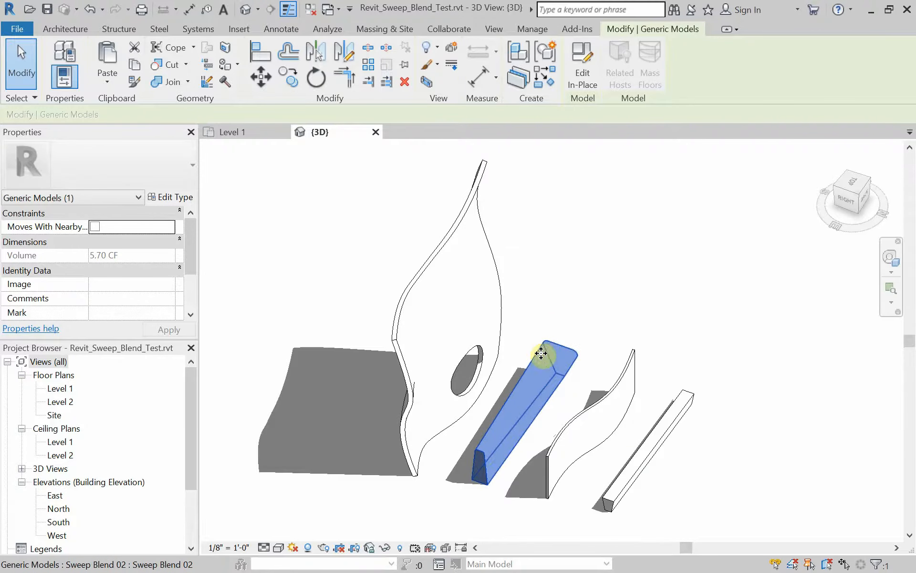
pyautogui.click(500, 274)
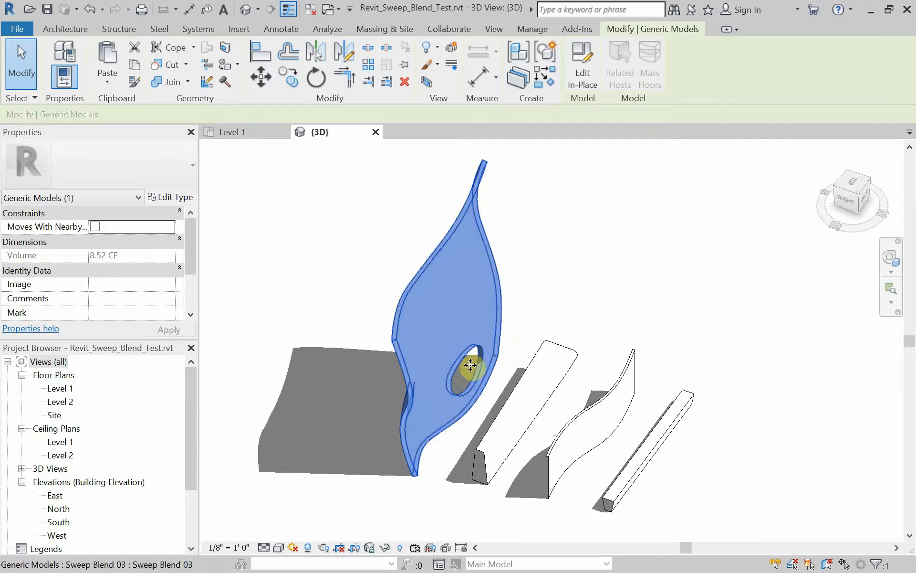
pyautogui.click(589, 303)
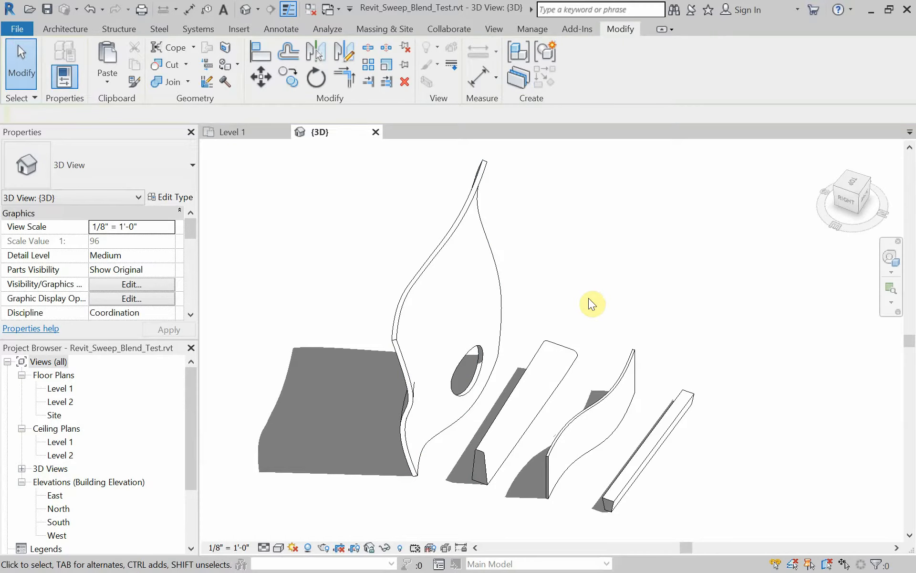
# Switch to the Chrome browser and subscribe to the open YouTube channel with notifications set to All.
pyautogui.hotkey('alt', 'Tab')
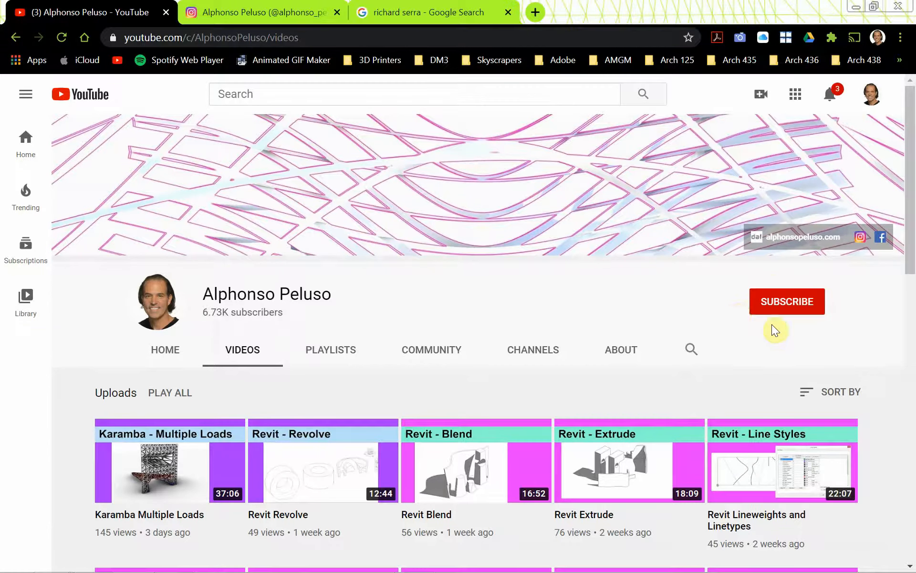
pyautogui.click(792, 313)
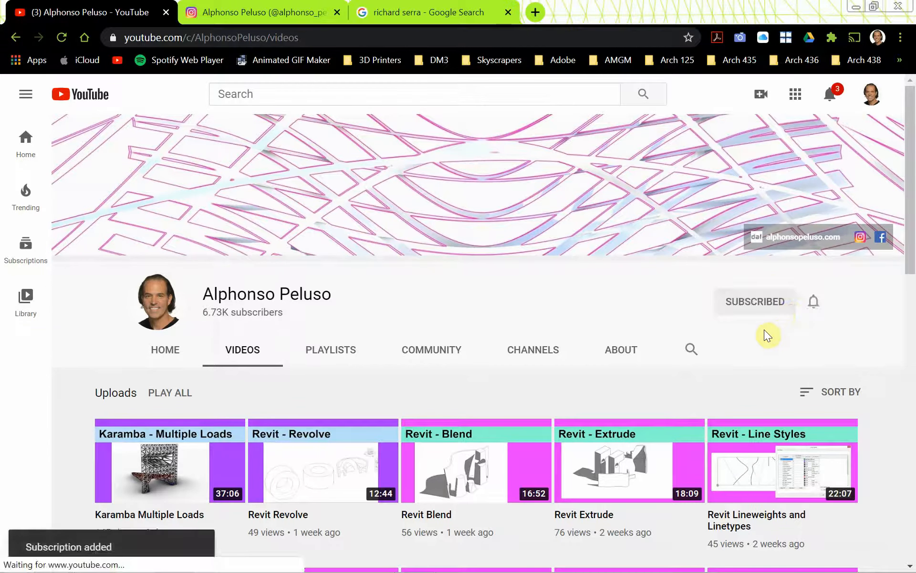
pyautogui.click(811, 307)
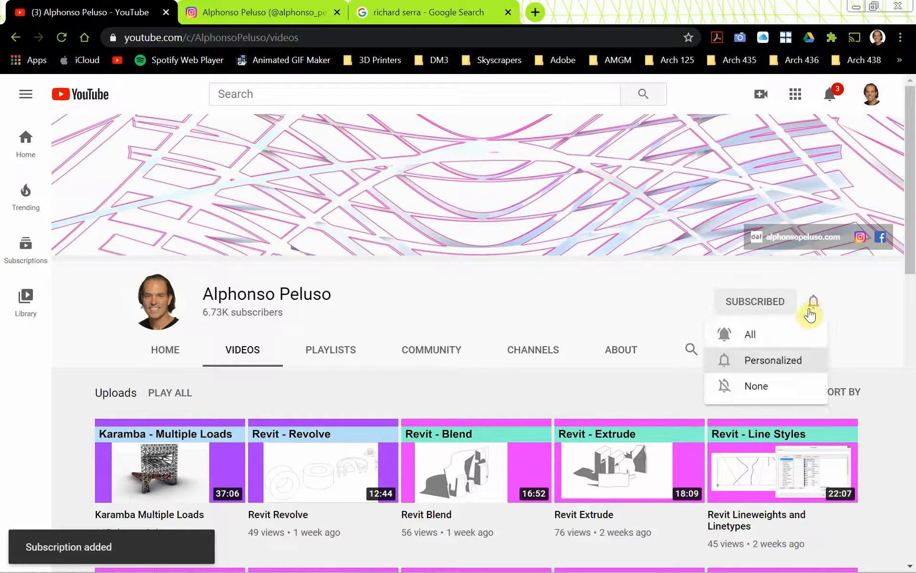
pyautogui.click(770, 342)
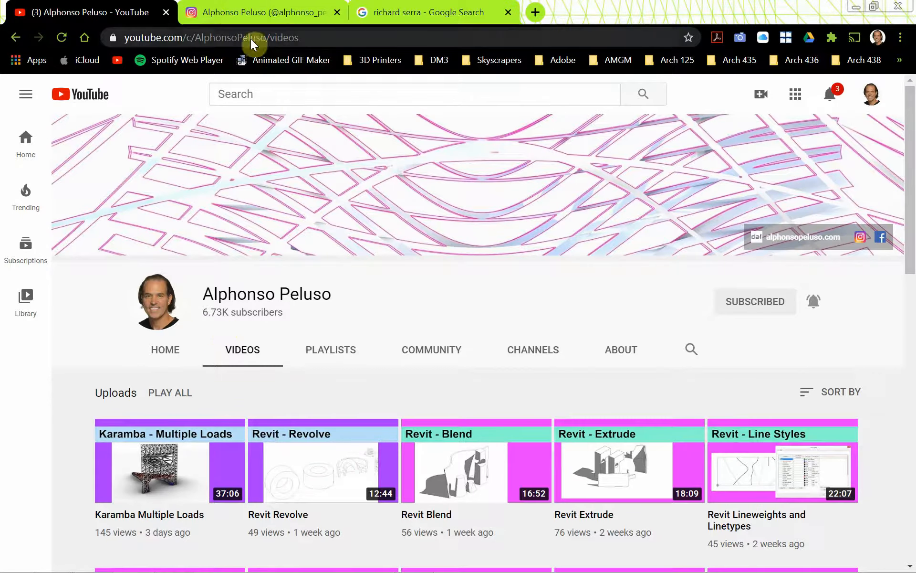
# Look through the posts on the Instagram profile that is open in the browser.
pyautogui.click(240, 15)
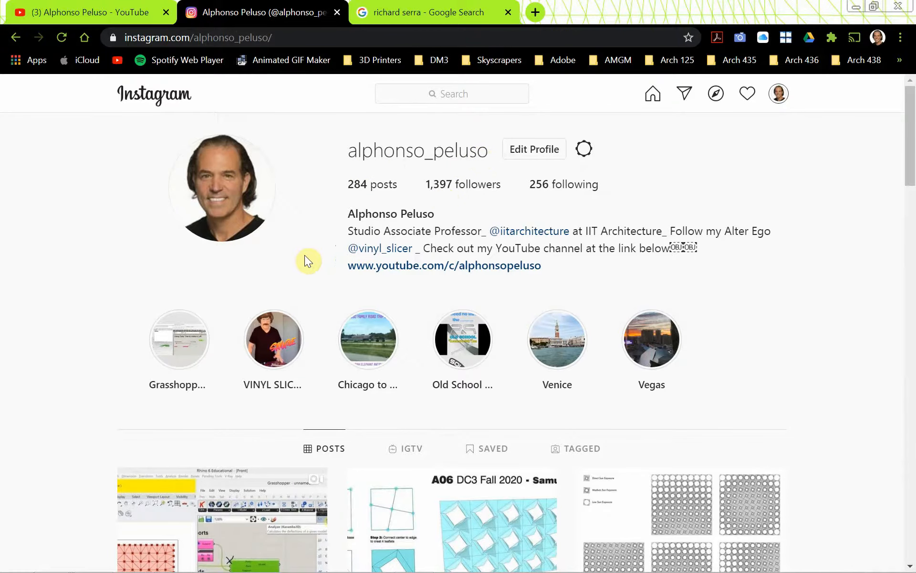
pyautogui.scroll(-6, 279, 305)
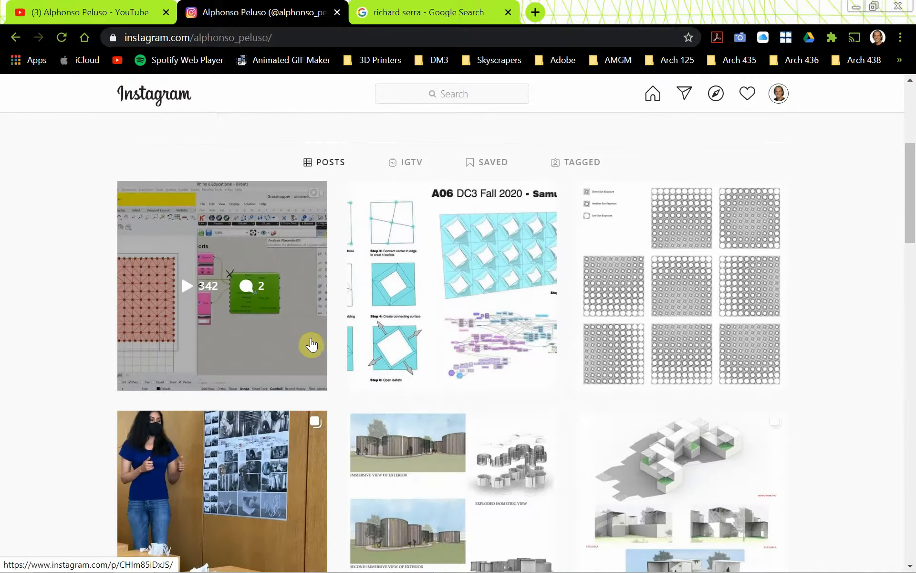
pyautogui.scroll(-5, 395, 338)
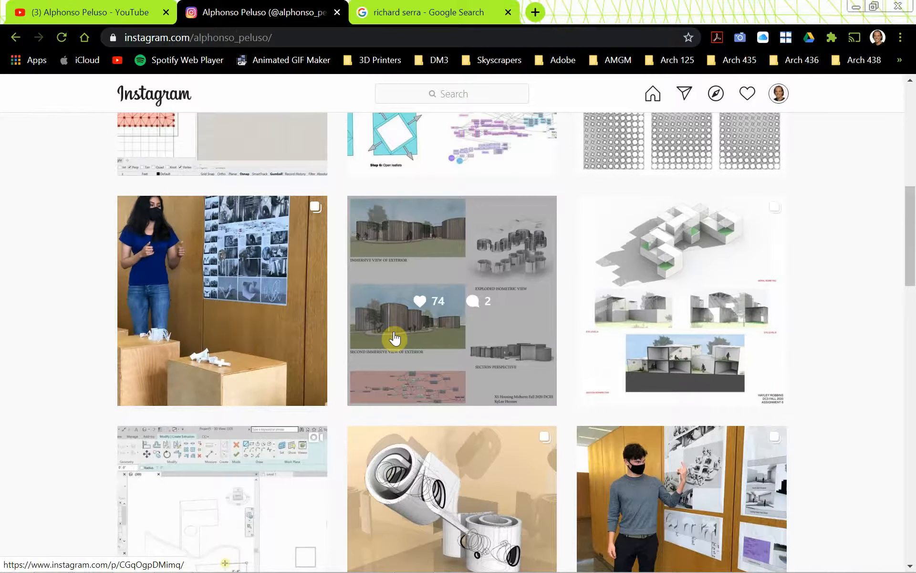
pyautogui.scroll(-6, 395, 338)
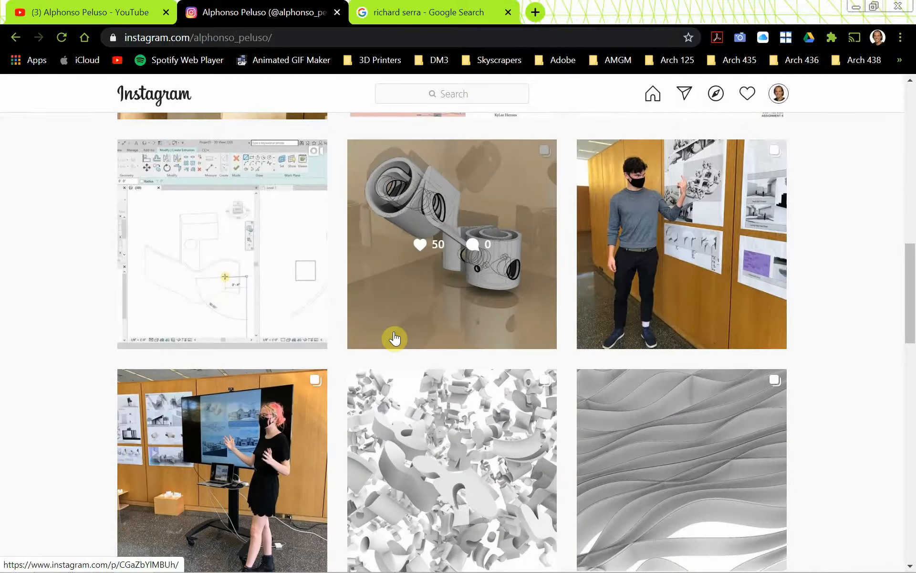
pyautogui.scroll(13, 394, 338)
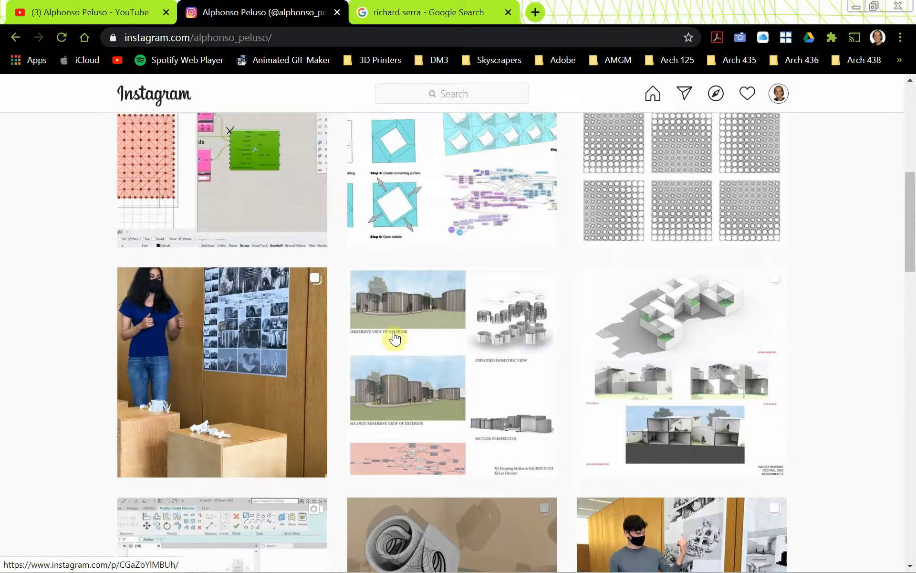
pyautogui.scroll(3, 395, 337)
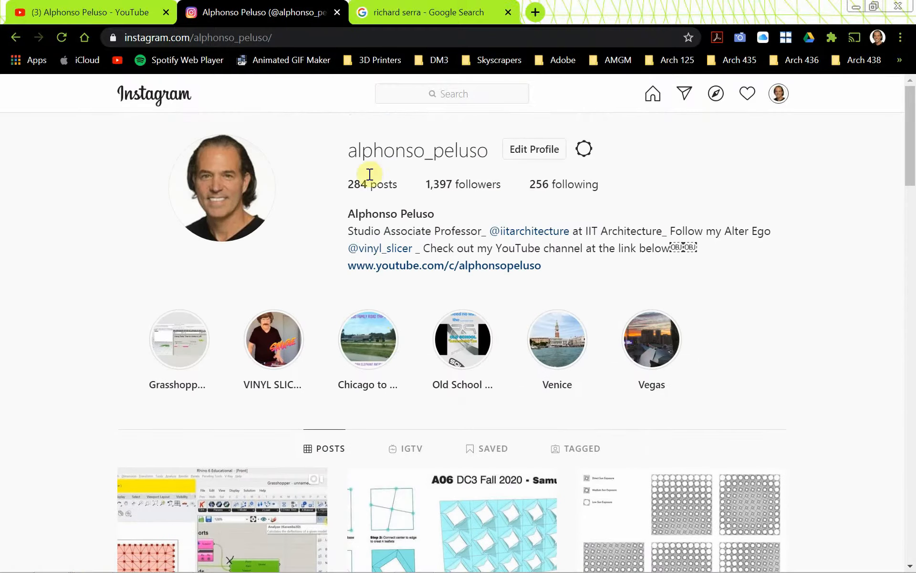
# Browse the Google image results for Richard Serra's sculptures as reference for curved, leaning forms.
pyautogui.click(393, 19)
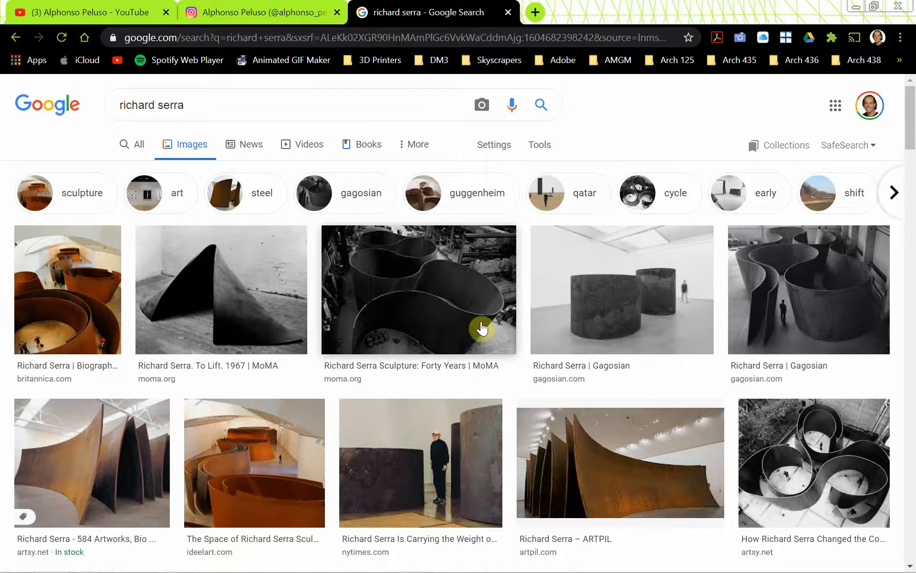
pyautogui.scroll(-5, 499, 331)
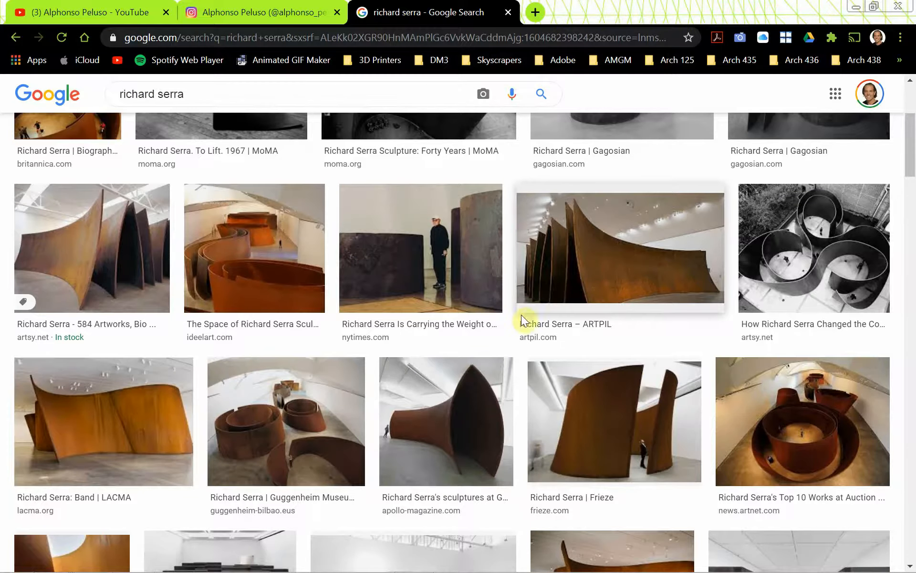
pyautogui.scroll(-8, 509, 329)
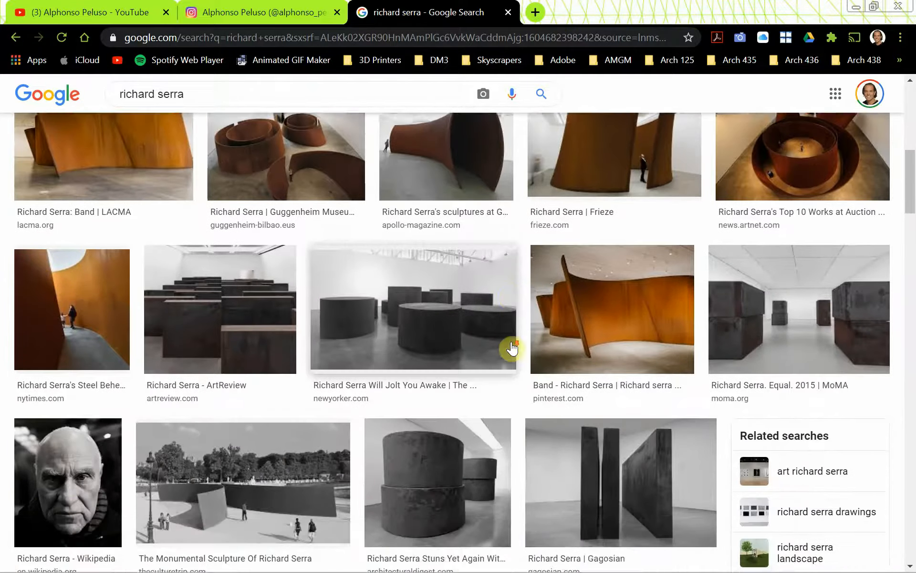
pyautogui.scroll(-3, 512, 342)
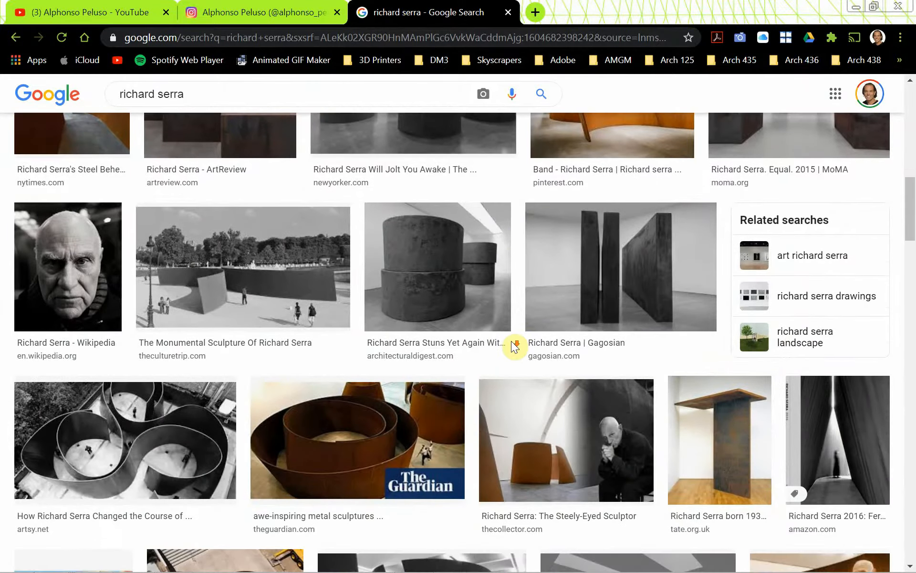
pyautogui.scroll(15, 511, 341)
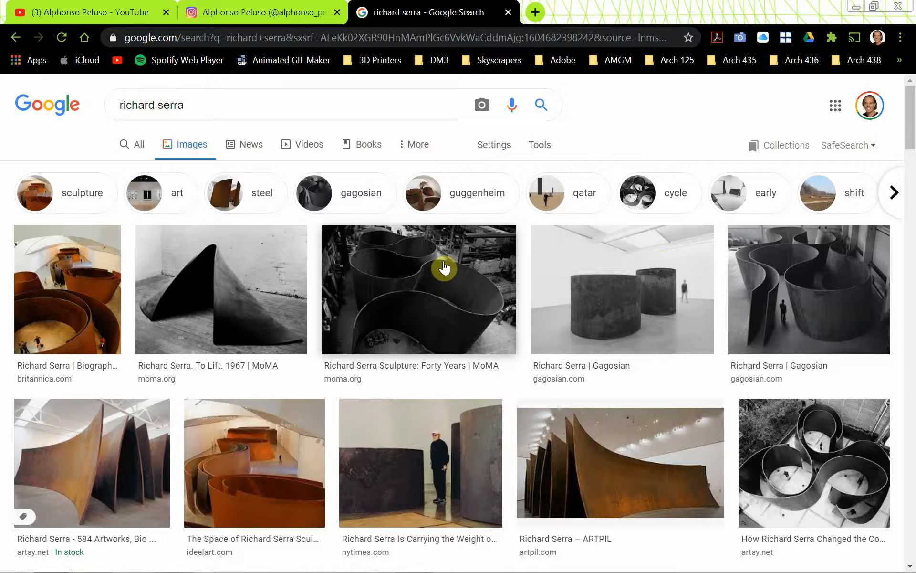
# Switch back to Revit and create a new project from the Architectural Template.
pyautogui.hotkey('alt', 'Tab')
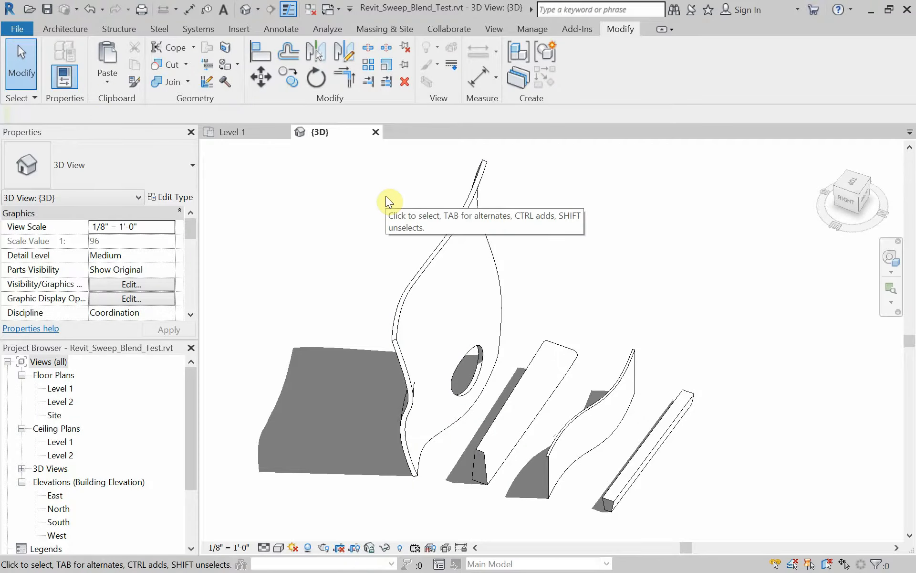
pyautogui.click(17, 28)
pyautogui.press('Escape')
pyautogui.hotkey('ctrl', 'n')
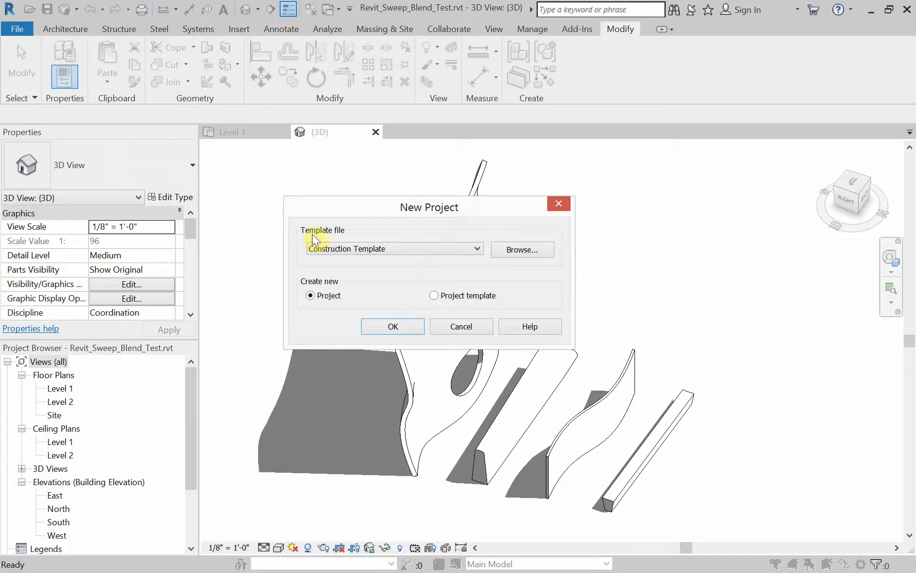
pyautogui.click(341, 252)
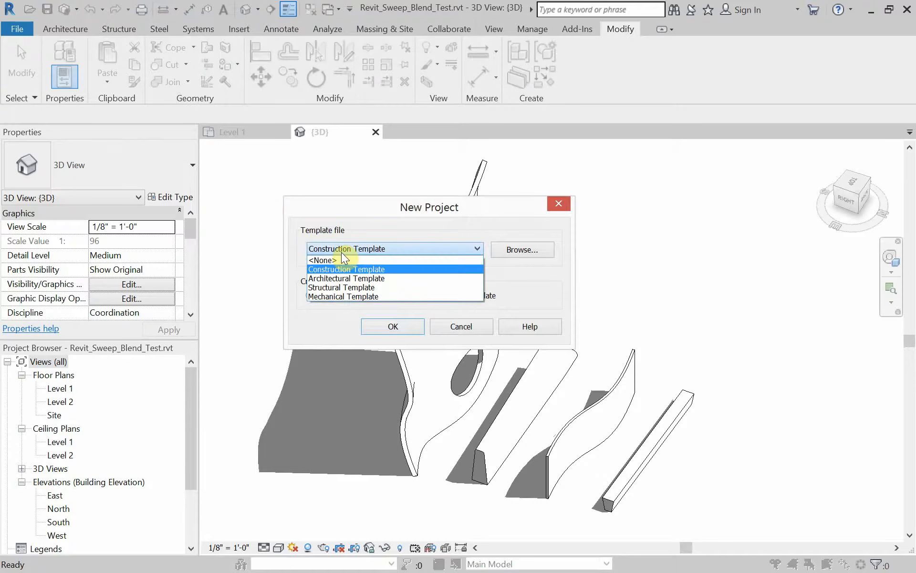
pyautogui.click(356, 278)
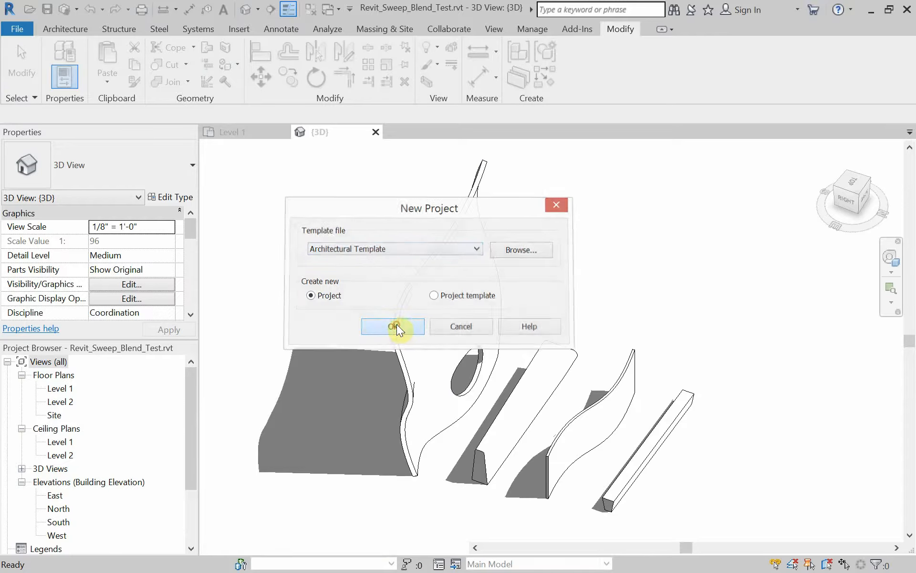
pyautogui.click(397, 325)
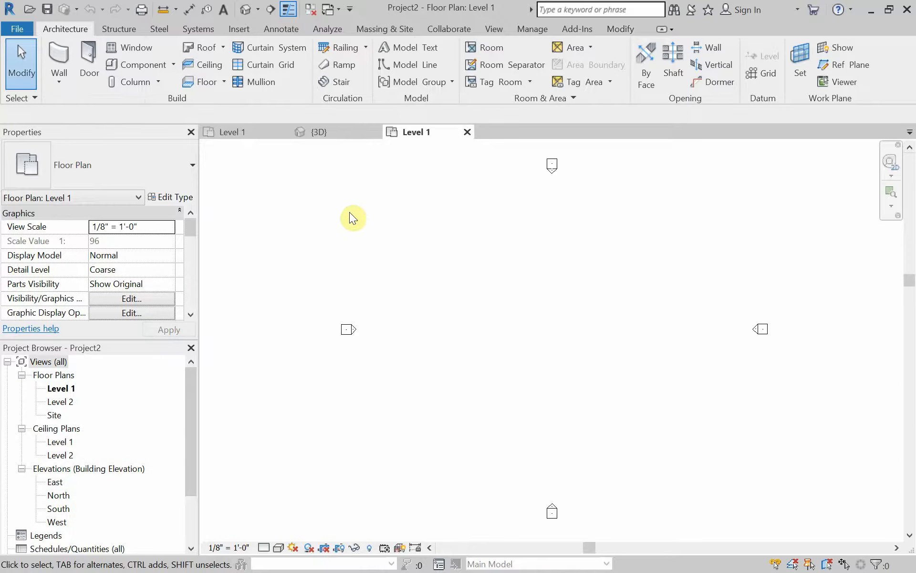
# Close the sweep blend test project's 3D and Level 1 views, keeping only the new project's Level 1 plan open.
pyautogui.click(374, 133)
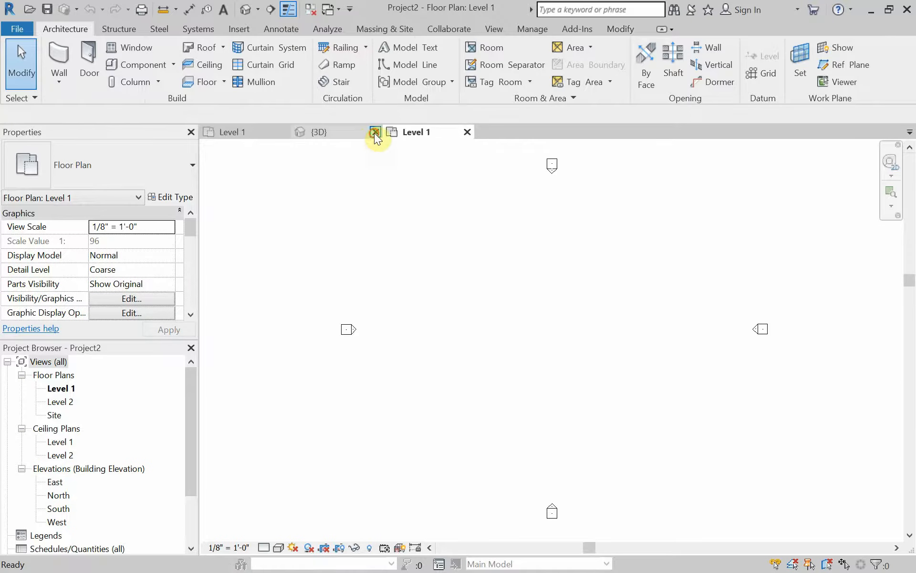
pyautogui.click(281, 133)
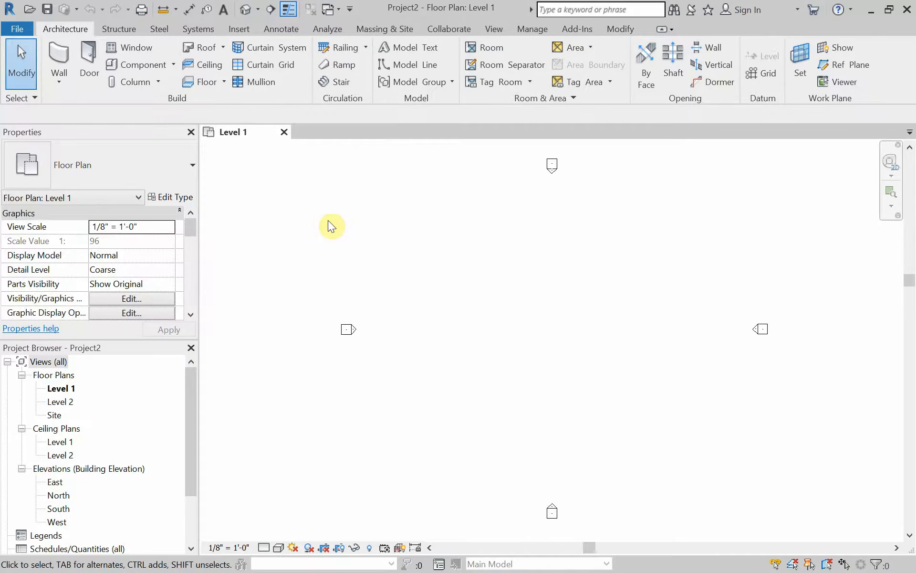
pyautogui.moveTo(524, 320); pyautogui.dragTo(512, 320, button='middle')
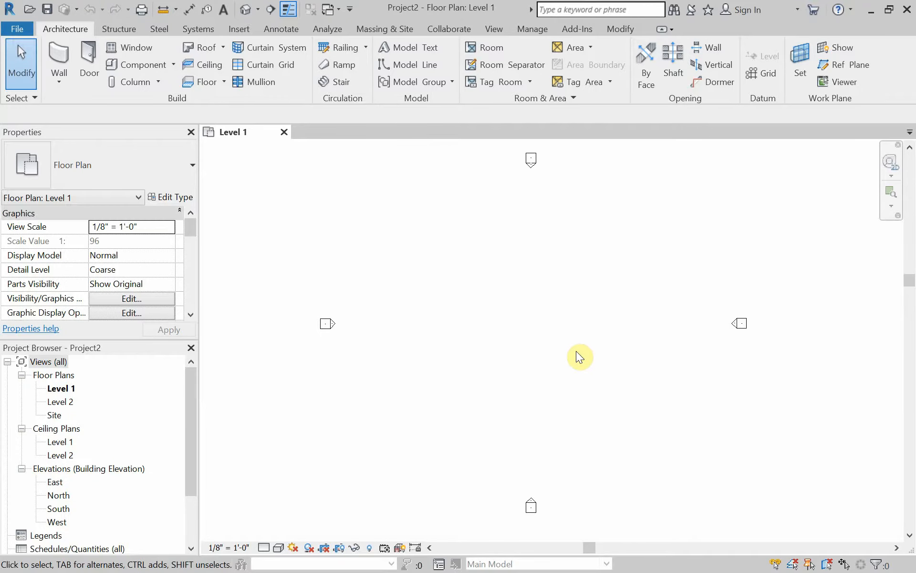
# Turn on the Project Base Point under the Site category in the Level 1 floor plan's visibility/graphics overrides.
pyautogui.press('v')
pyautogui.press('g')
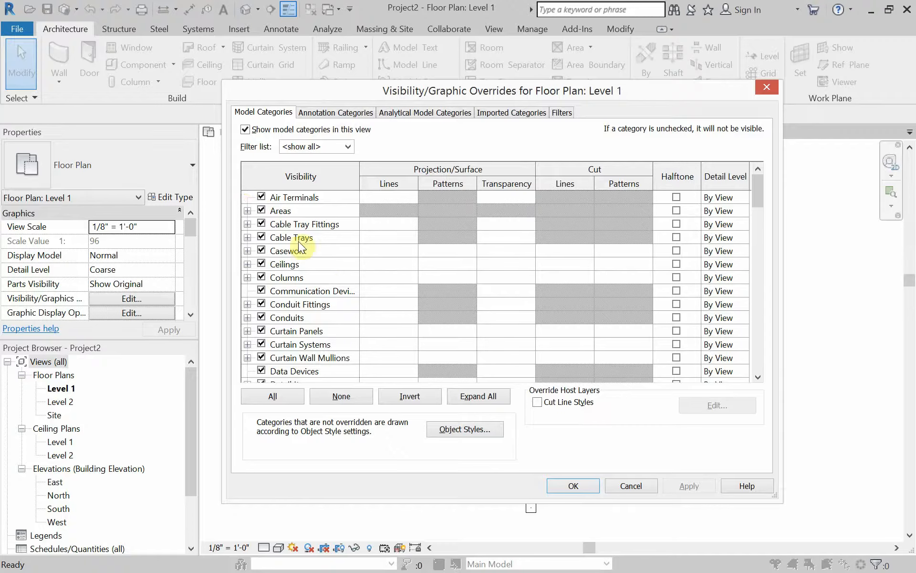
pyautogui.scroll(-5, 322, 290)
pyautogui.scroll(-14, 316, 302)
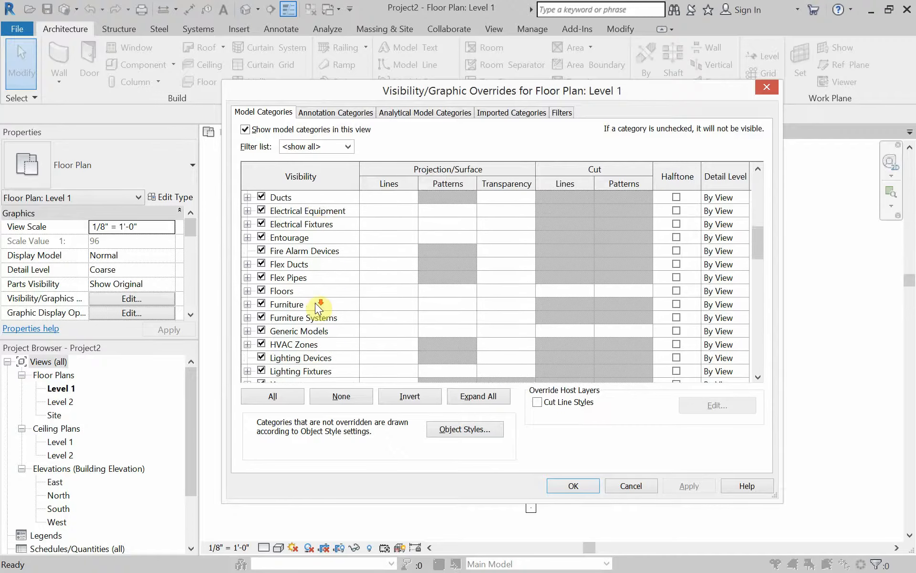
pyautogui.scroll(-12, 316, 306)
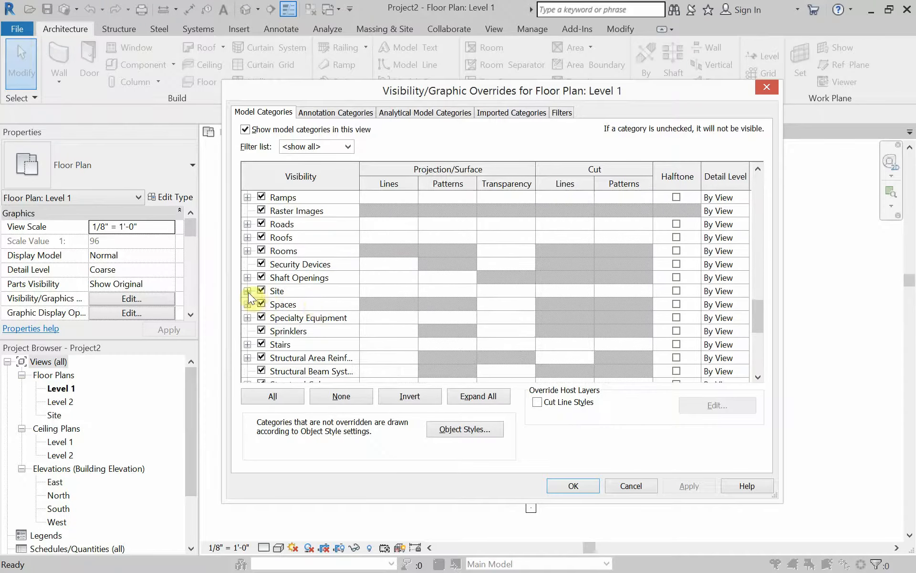
pyautogui.click(247, 291)
pyautogui.scroll(-1, 260, 306)
pyautogui.scroll(-1, 260, 306)
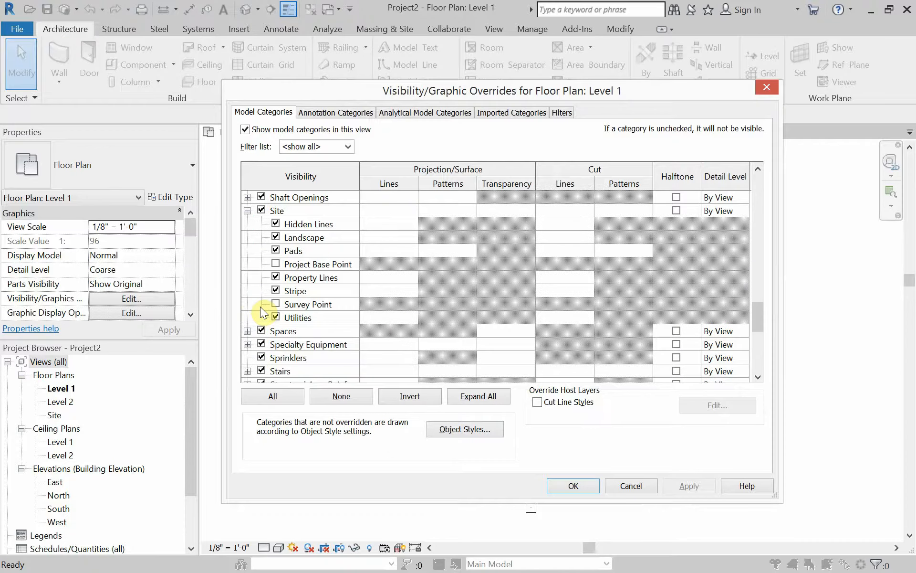
pyautogui.click(275, 263)
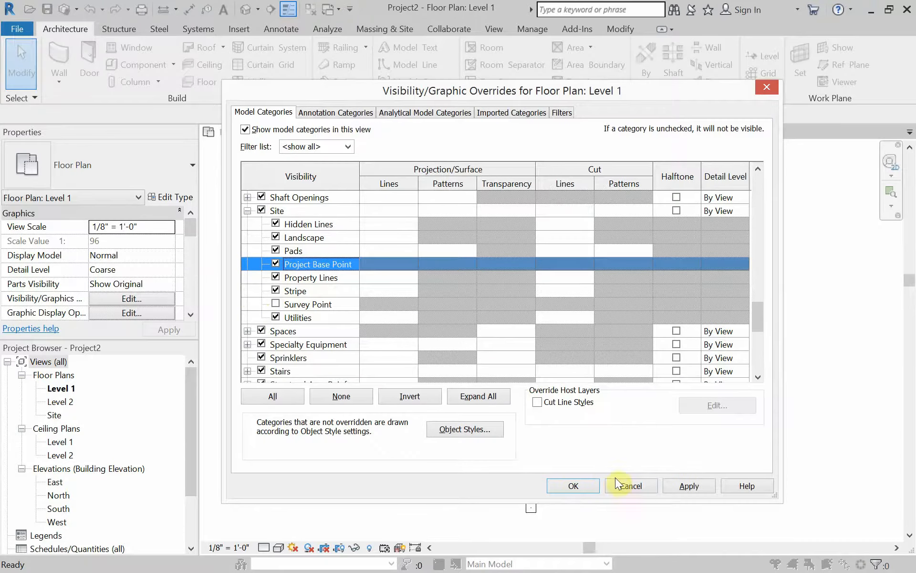
pyautogui.click(573, 486)
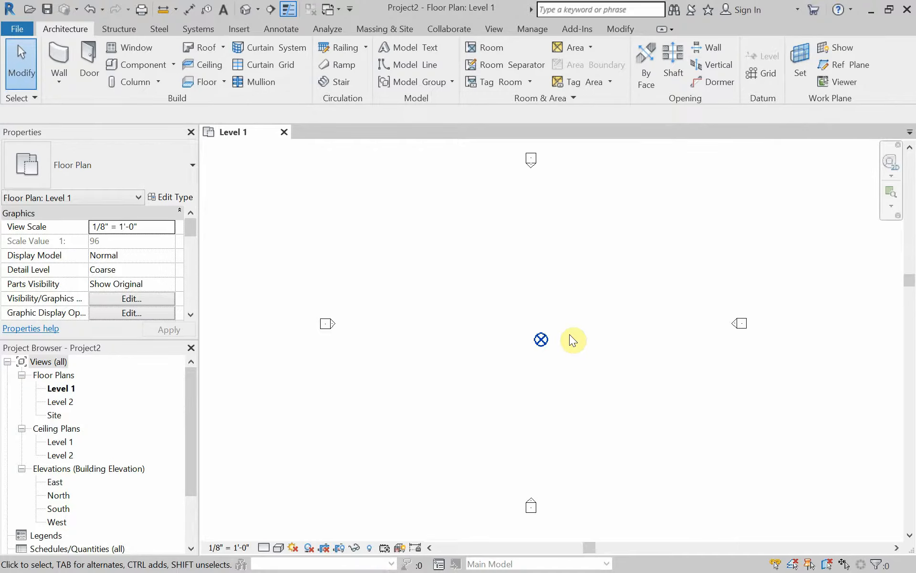
pyautogui.scroll(4, 573, 340)
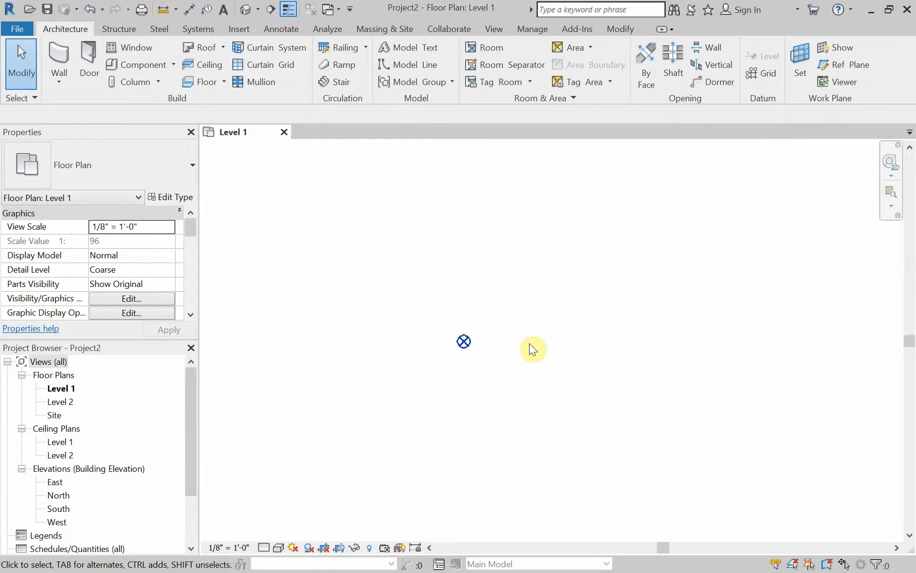
# Start an in-place model in the Generic Models category and name it Sweep.
pyautogui.click(172, 65)
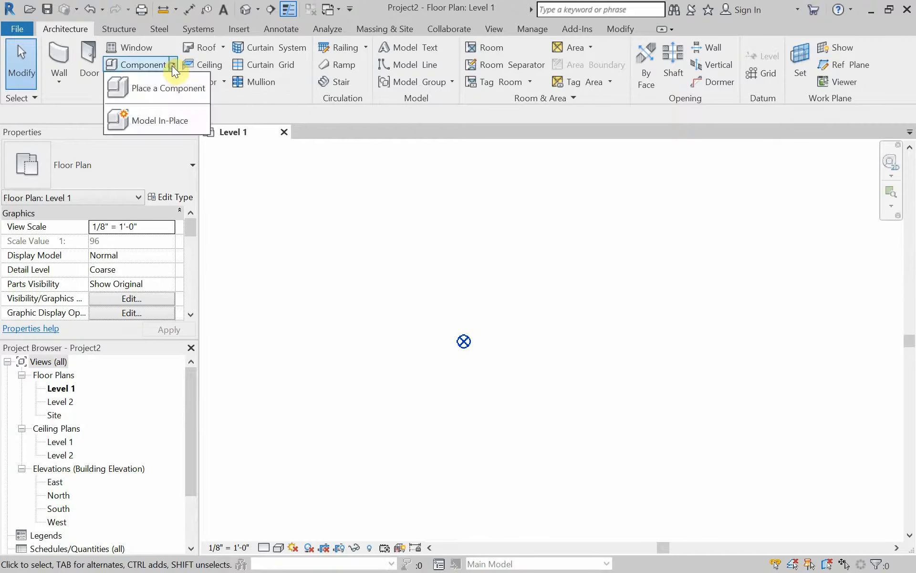
pyautogui.click(177, 123)
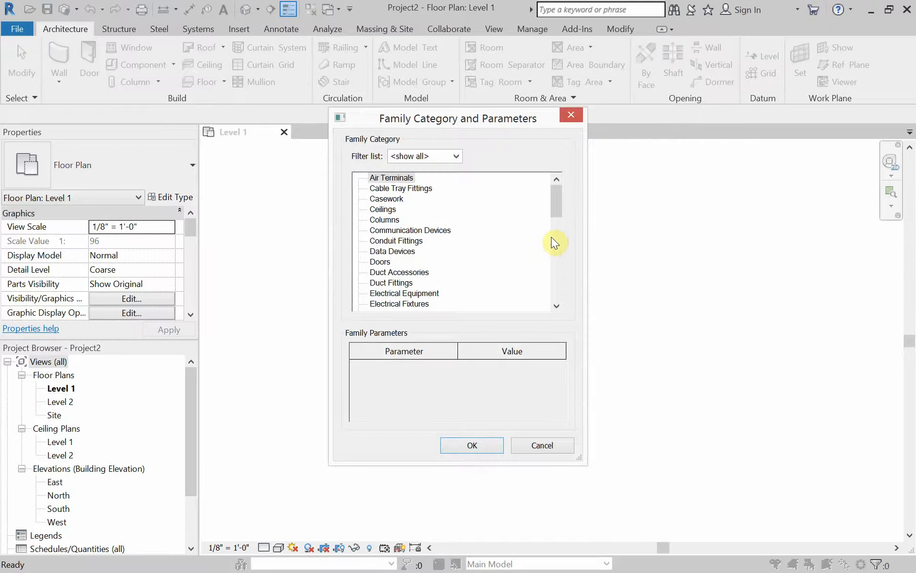
pyautogui.moveTo(557, 208); pyautogui.dragTo(560, 242)
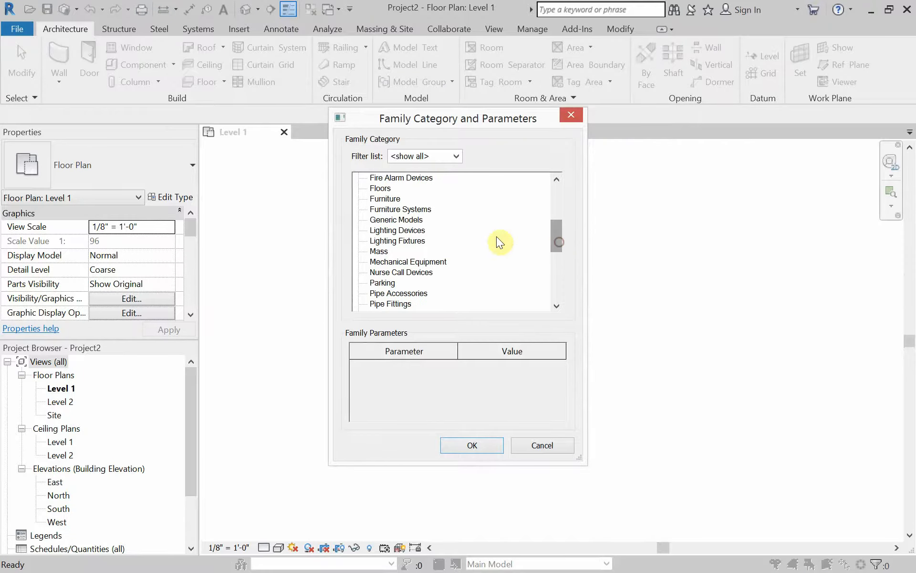
pyautogui.click(399, 220)
pyautogui.click(497, 447)
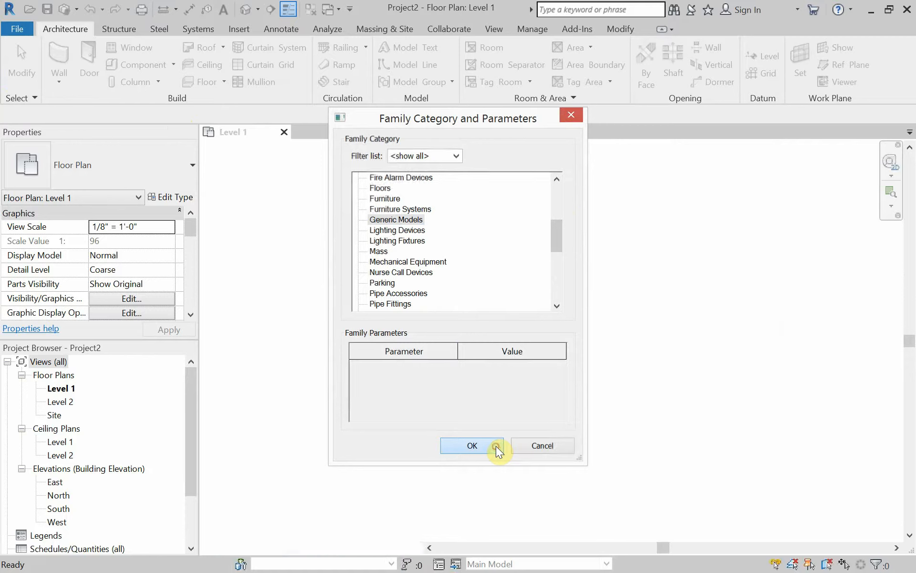
pyautogui.write('Sweep')
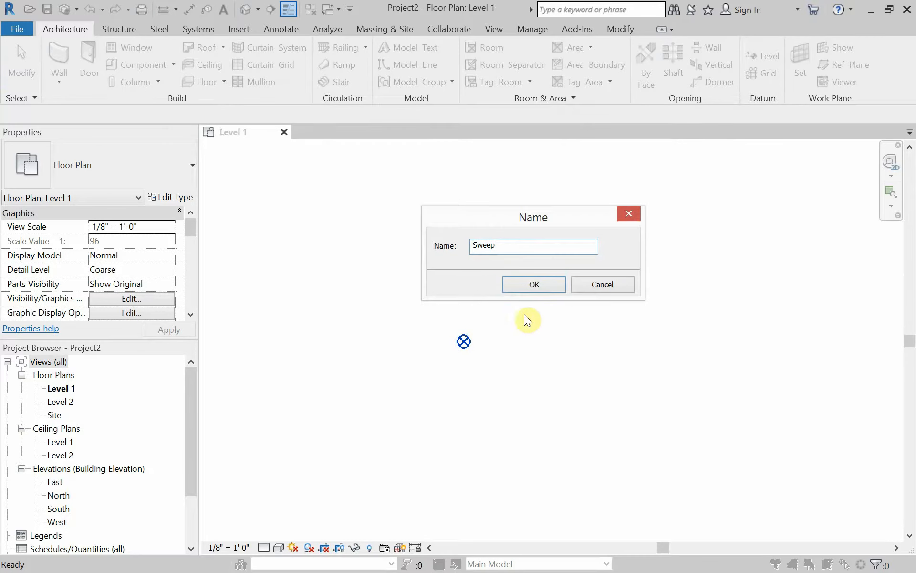
pyautogui.click(523, 283)
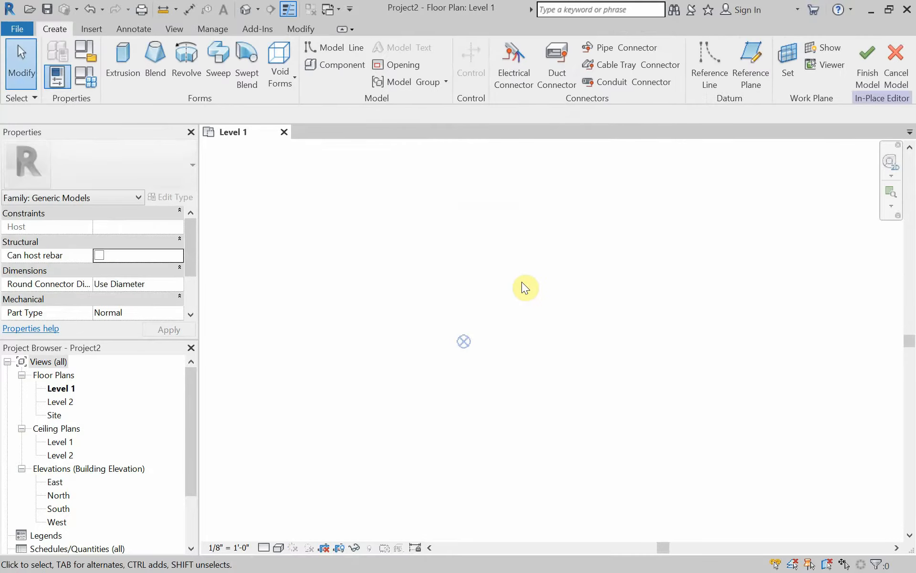
# Start a Sweep and sketch its path as a horizontal line 12' long, extending right from the project base point.
pyautogui.click(216, 78)
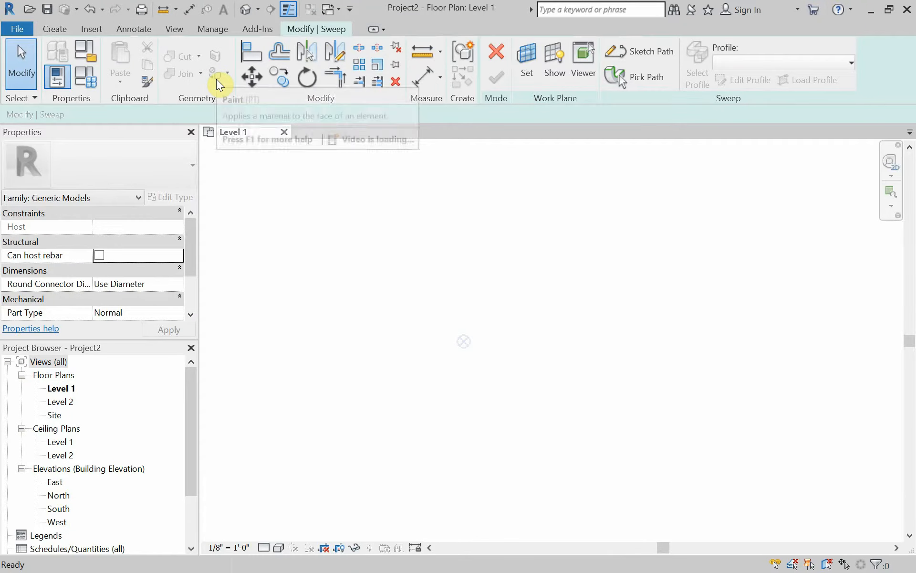
pyautogui.click(633, 53)
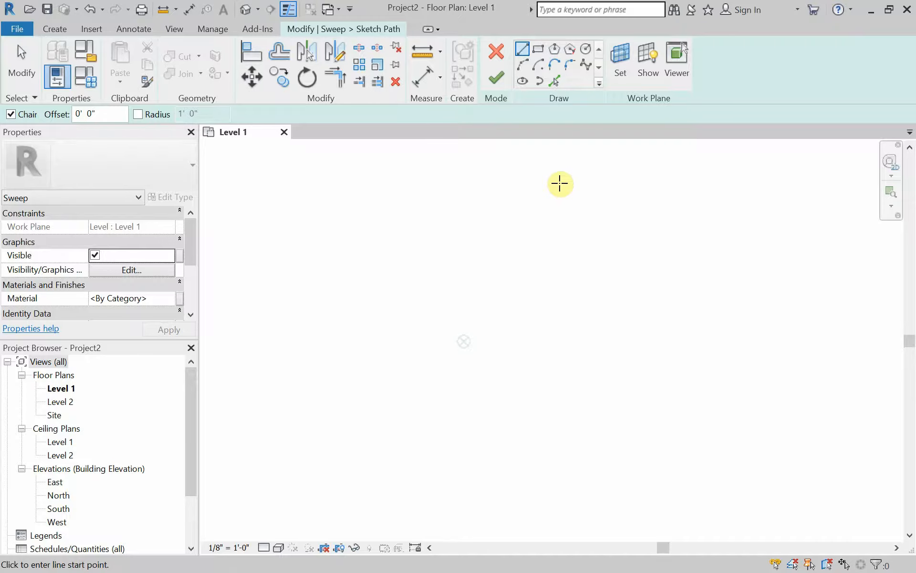
pyautogui.click(462, 342)
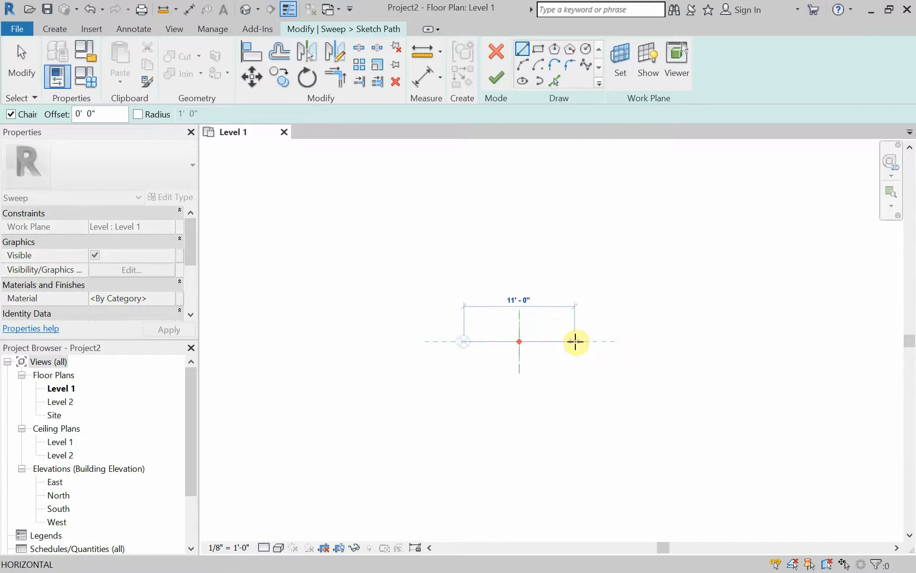
pyautogui.click(585, 341)
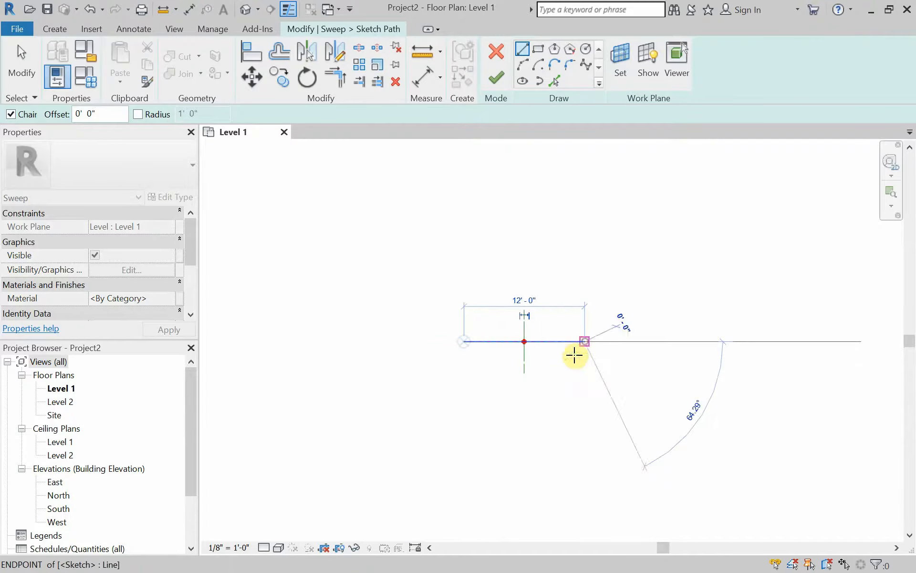
pyautogui.scroll(1, 543, 386)
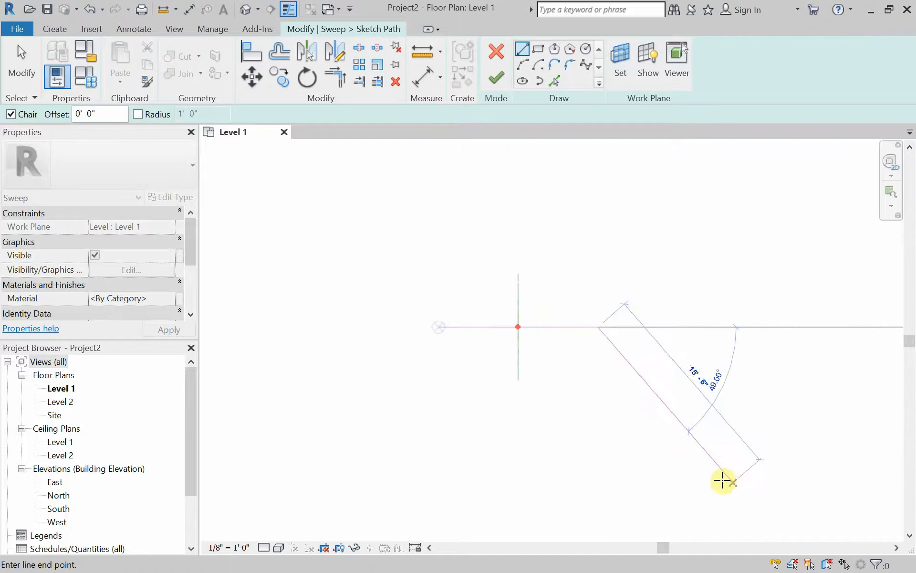
pyautogui.press('Escape')
pyautogui.moveTo(569, 387); pyautogui.dragTo(535, 405, button='middle')
pyautogui.scroll(1, 538, 385)
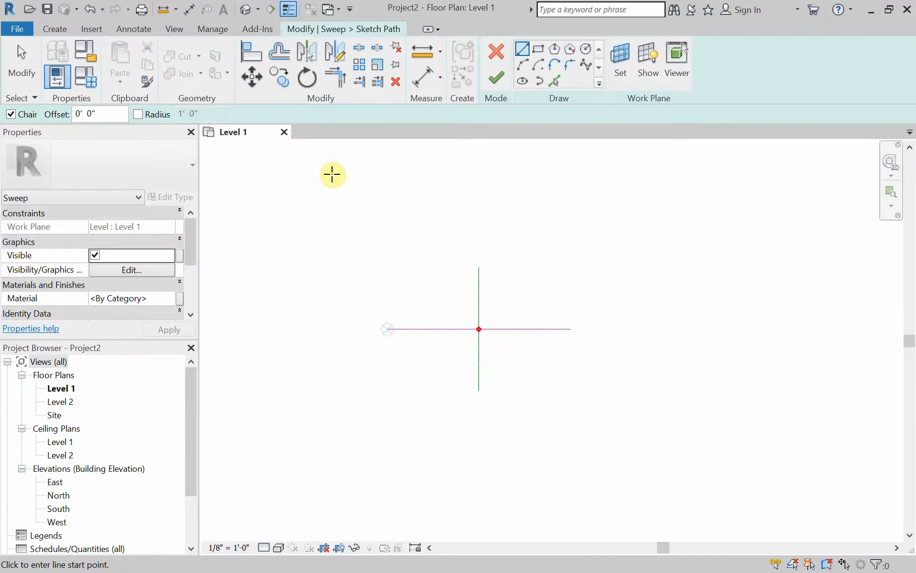
# Open the default 3D view, check the path and its profile plane from another angle, and finish the path sketch.
pyautogui.click(246, 9)
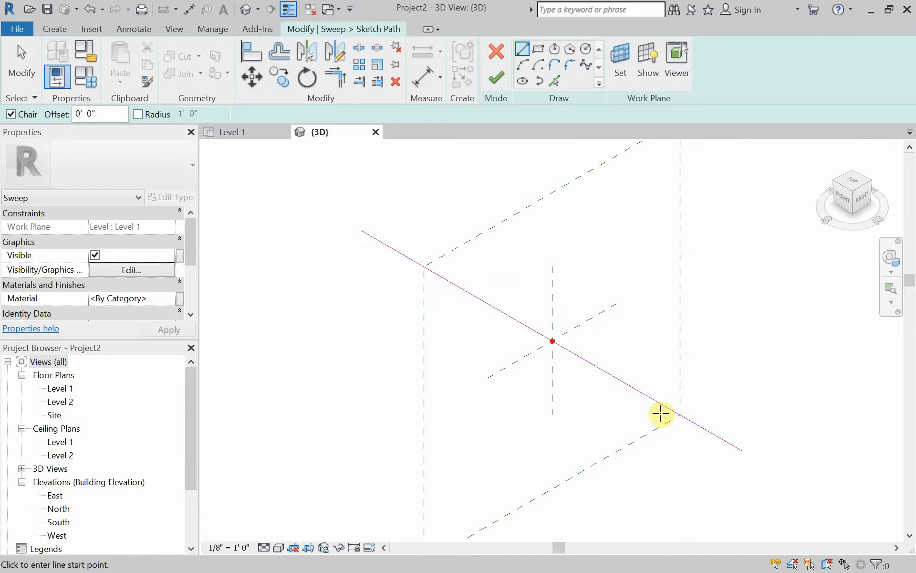
pyautogui.keyDown('shift'); pyautogui.moveTo(662, 412); pyautogui.dragTo(364, 491, button='middle'); pyautogui.keyUp('shift')
pyautogui.scroll(-4, 336, 466)
pyautogui.keyDown('shift'); pyautogui.moveTo(409, 428); pyautogui.dragTo(432, 433, button='middle'); pyautogui.keyUp('shift')
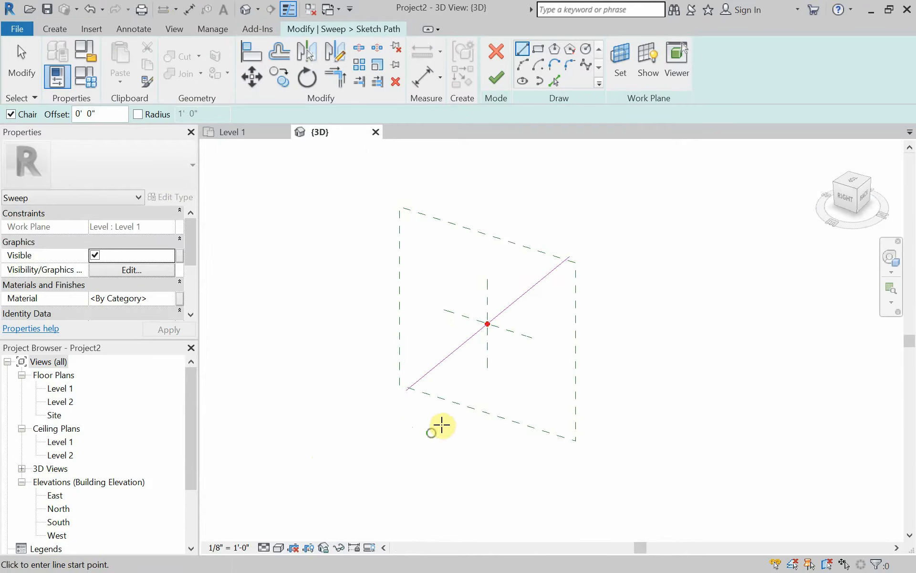
pyautogui.scroll(3, 472, 365)
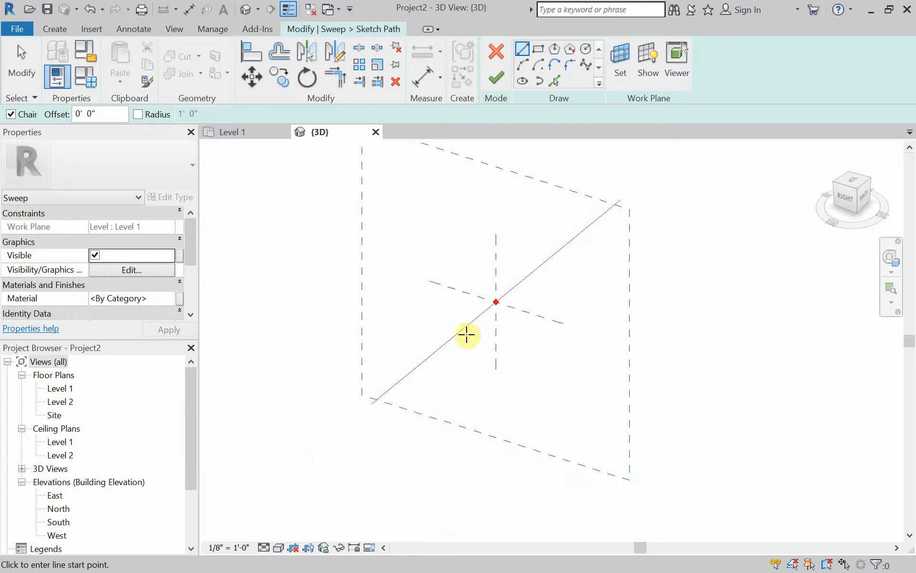
pyautogui.click(494, 79)
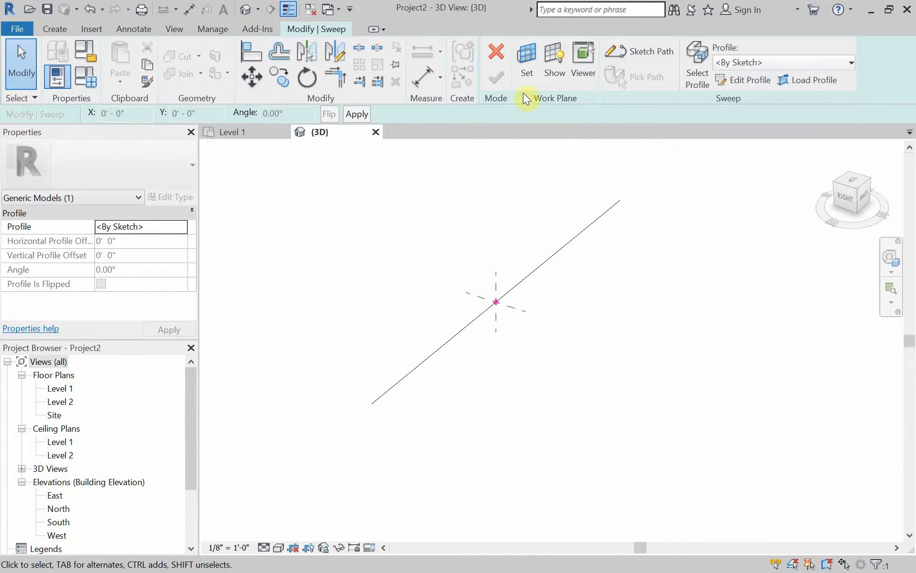
# Edit the sweep's profile, sketching a short line from the path's centre along the horizontal reference plane and an outward-leaning line about 1'-6" long.
pyautogui.click(755, 62)
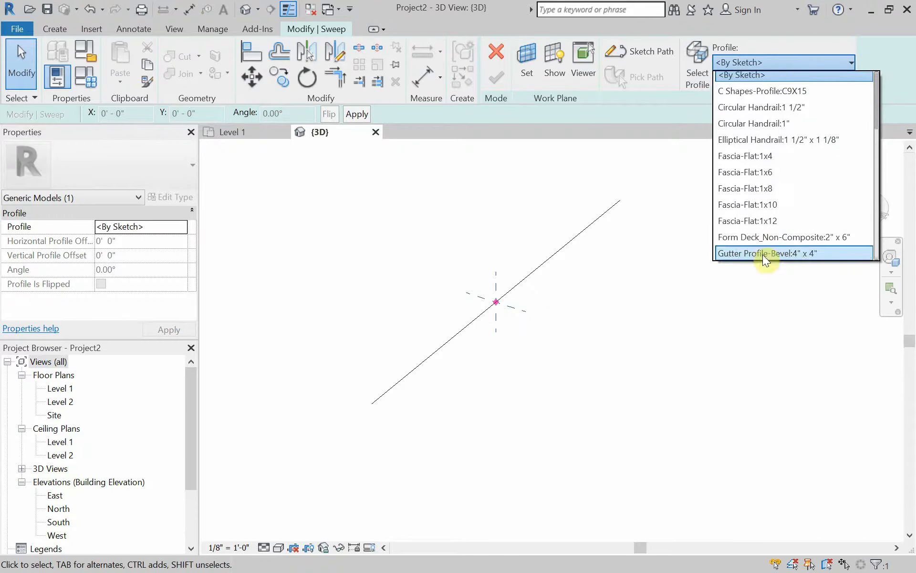
pyautogui.click(765, 59)
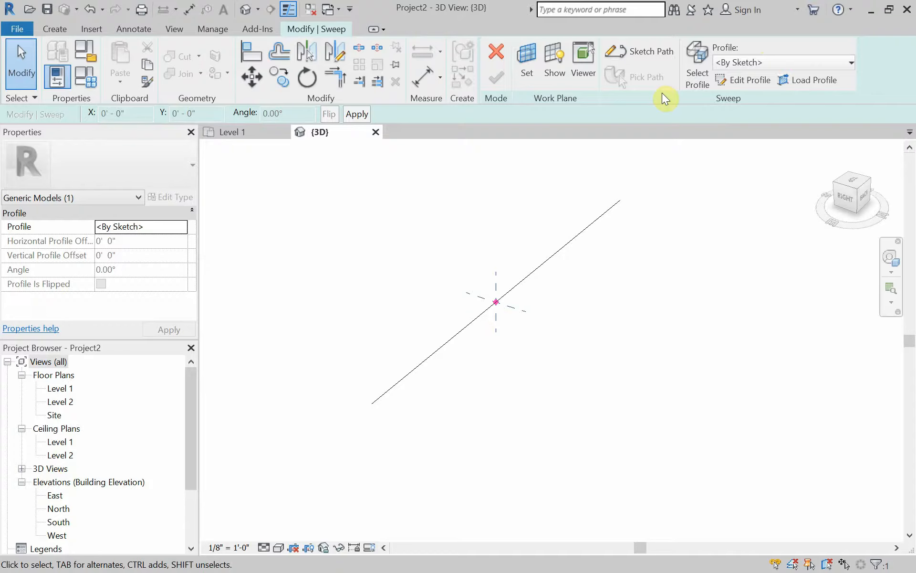
pyautogui.click(747, 82)
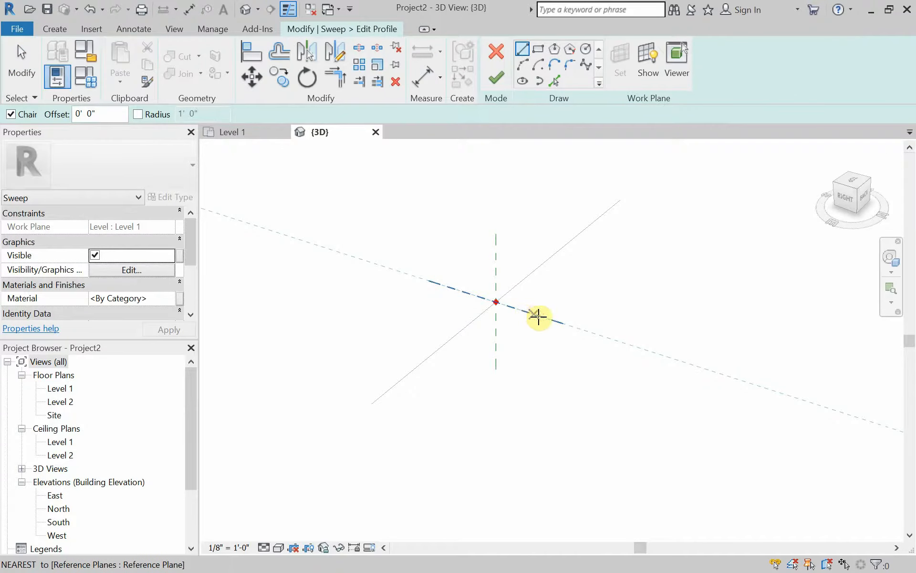
pyautogui.scroll(2, 490, 297)
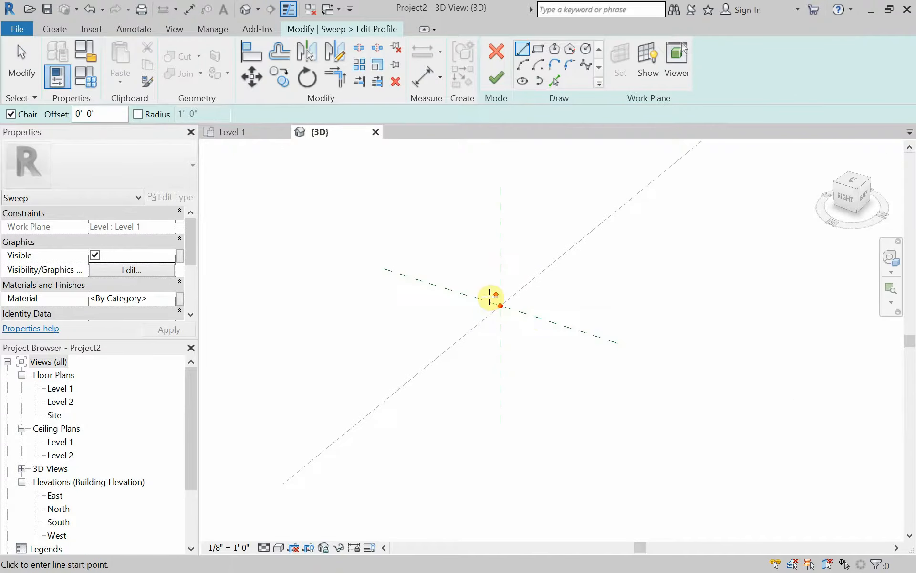
pyautogui.click(500, 306)
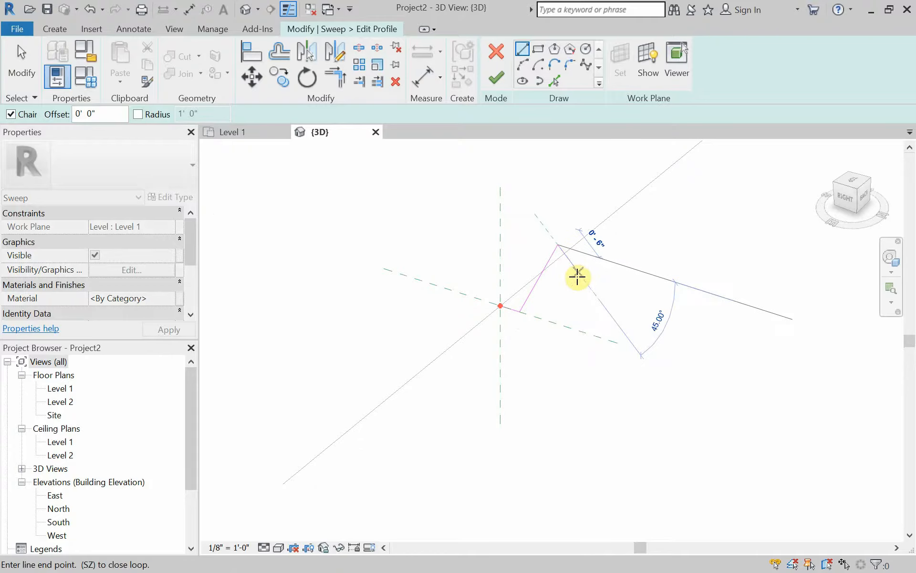
pyautogui.rightClick(575, 270)
pyautogui.click(598, 285)
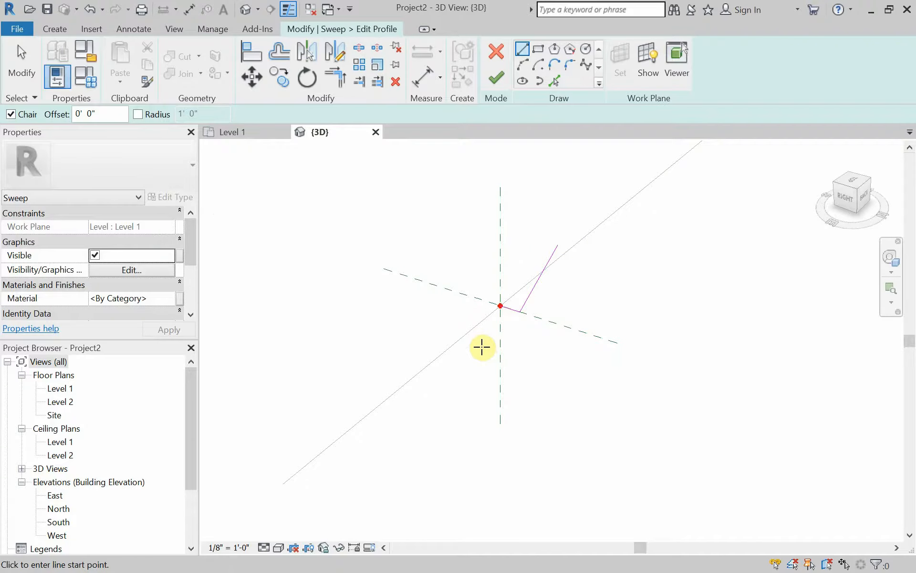
pyautogui.press('Escape')
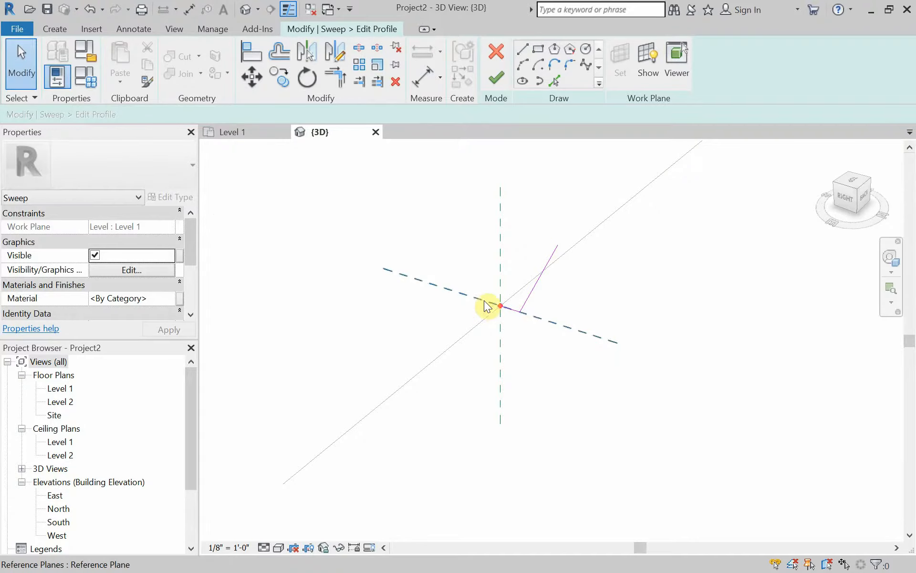
# Select both connected profile lines and mirror a copy of them about the vertical reference plane.
pyautogui.scroll(2, 487, 305)
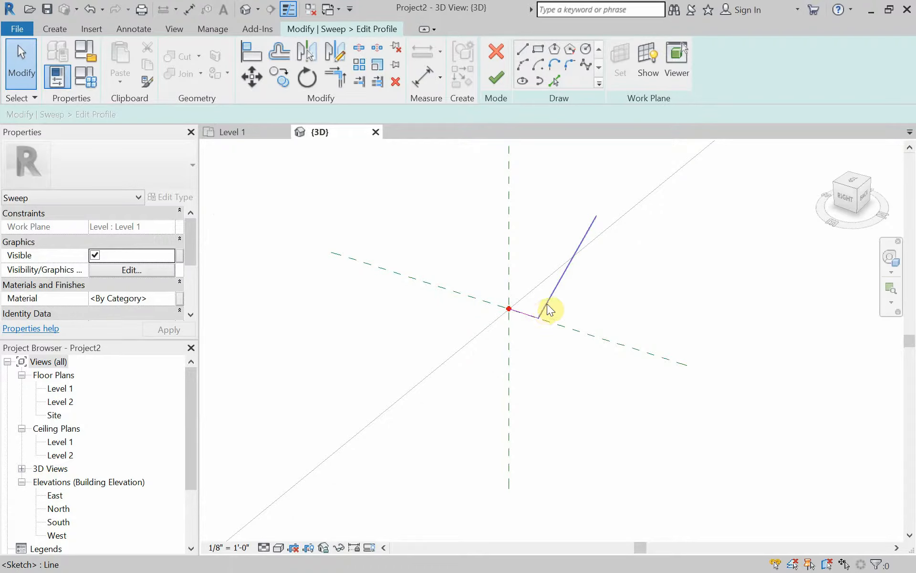
pyautogui.click(523, 318)
pyautogui.click(554, 294)
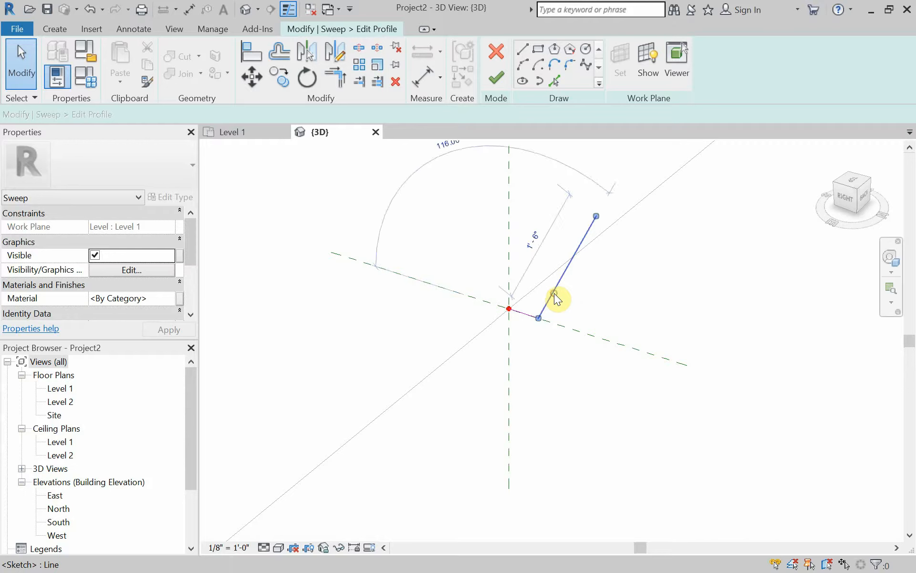
pyautogui.click(563, 297)
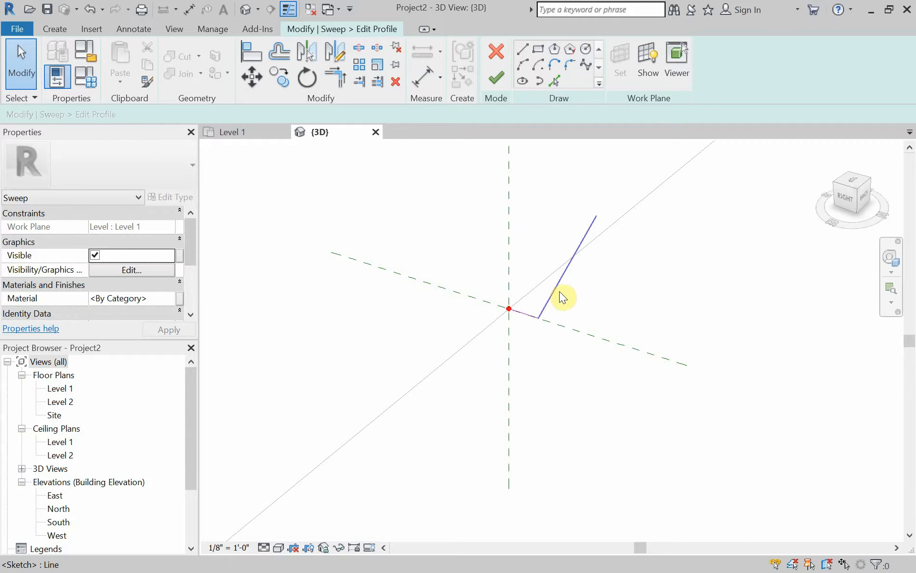
pyautogui.press('Tab')
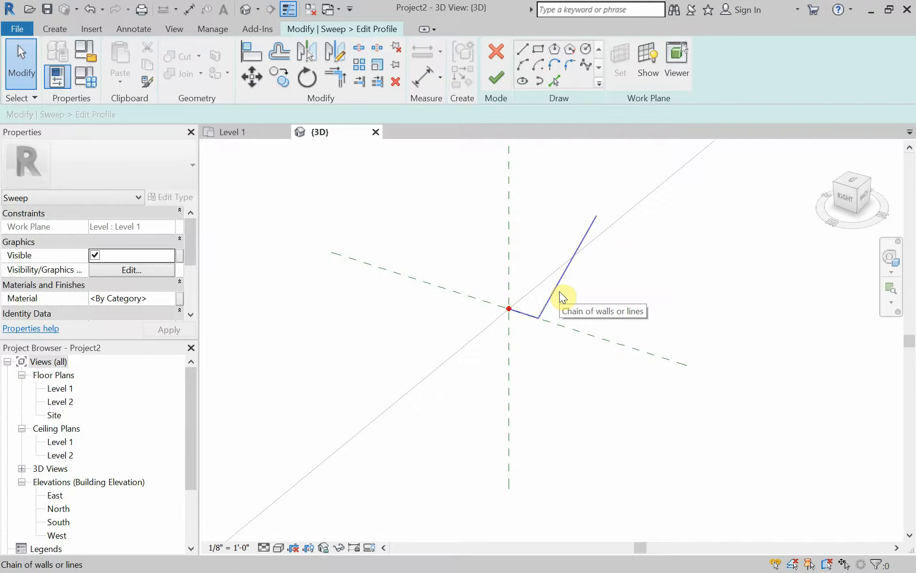
pyautogui.click(560, 291)
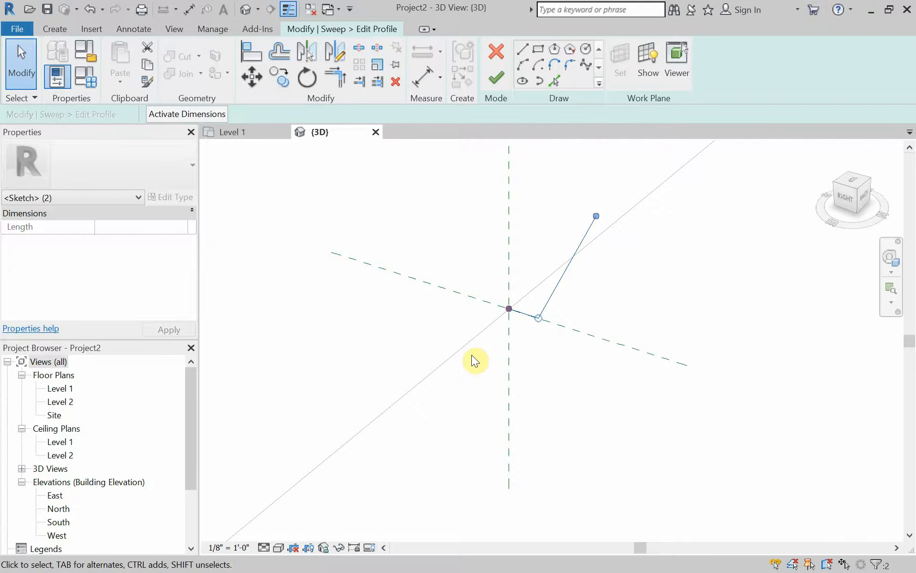
pyautogui.press('d')
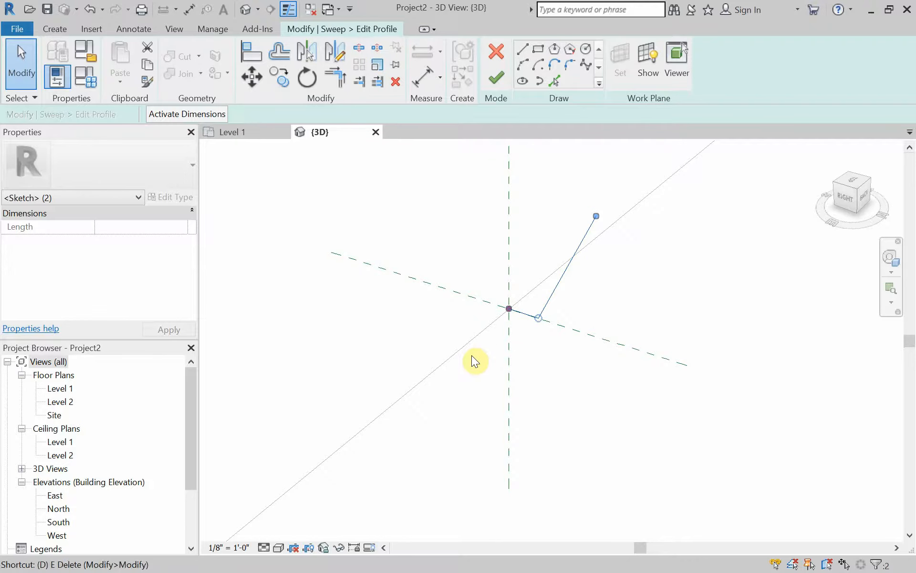
pyautogui.press('m')
pyautogui.click(509, 309)
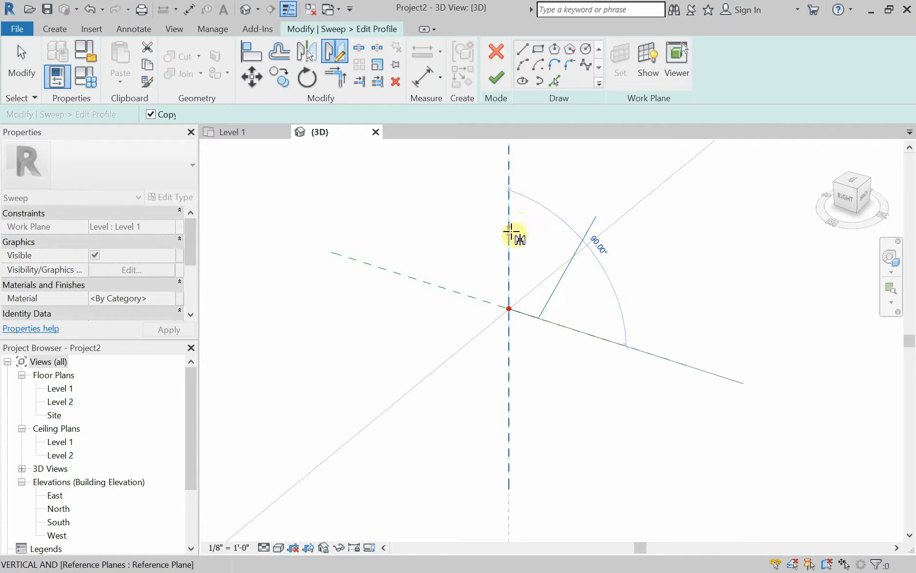
pyautogui.click(509, 213)
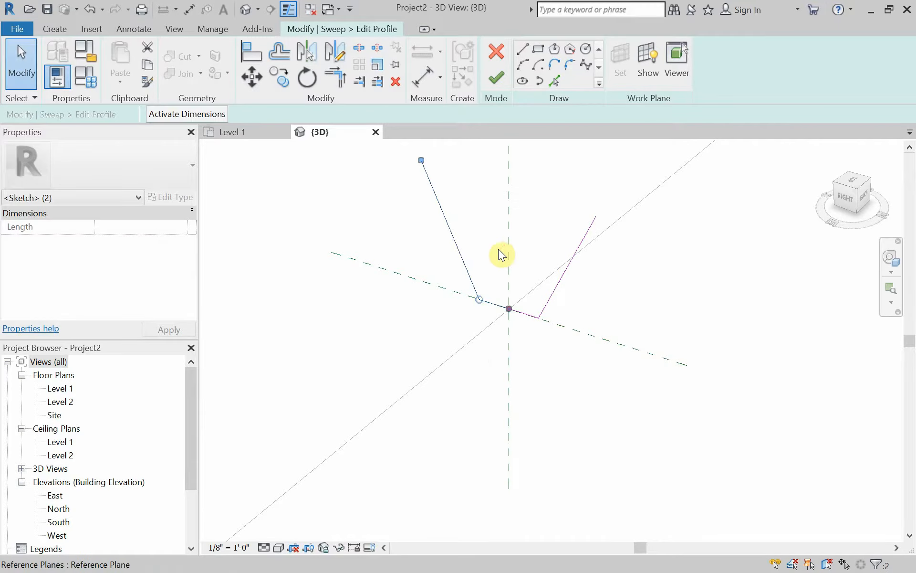
pyautogui.press('Escape')
# Close the profile with a straight line joining the upper ends of the two slanted lines.
pyautogui.moveTo(465, 313)
pyautogui.keyDown('shift'); pyautogui.mouseDown(button='middle')
pyautogui.moveTo(457, 317)
pyautogui.moveTo(464, 341)
pyautogui.moveTo(464, 322)
pyautogui.mouseUp(button='middle'); pyautogui.keyUp('shift')
pyautogui.moveTo(446, 261)
pyautogui.mouseDown(button='middle')
pyautogui.moveTo(463, 330)
pyautogui.moveTo(446, 310)
pyautogui.moveTo(469, 331)
pyautogui.moveTo(435, 311)
pyautogui.moveTo(465, 321)
pyautogui.mouseUp(button='middle')
pyautogui.scroll(2, 463, 324)
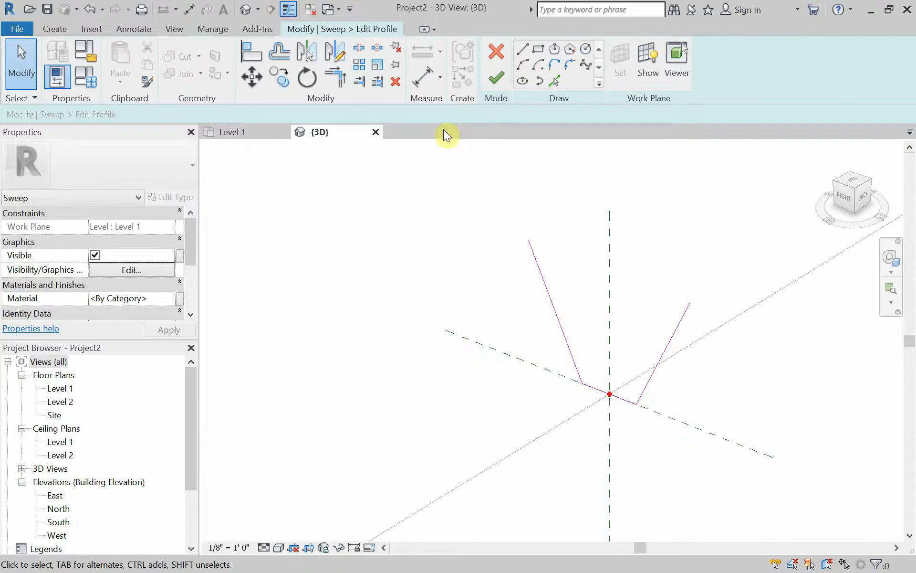
pyautogui.click(523, 51)
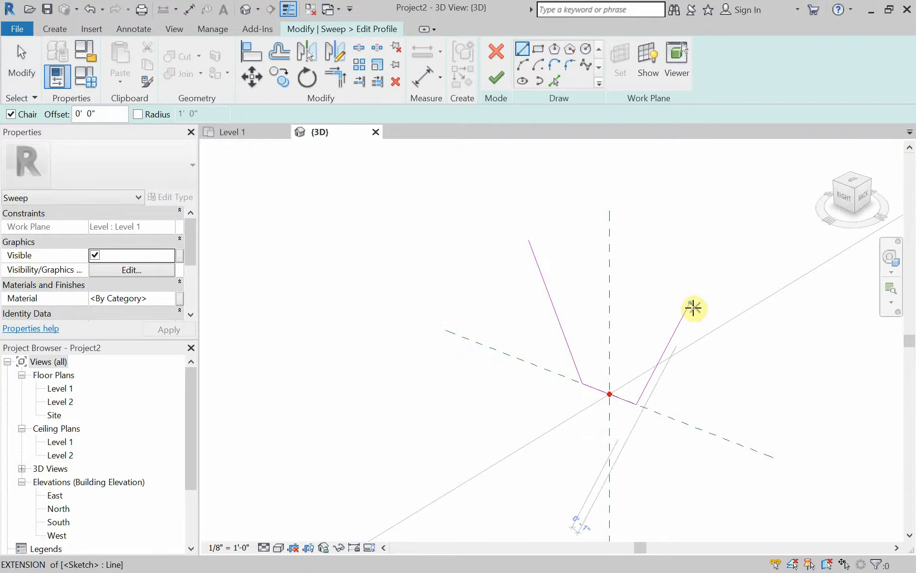
pyautogui.click(690, 303)
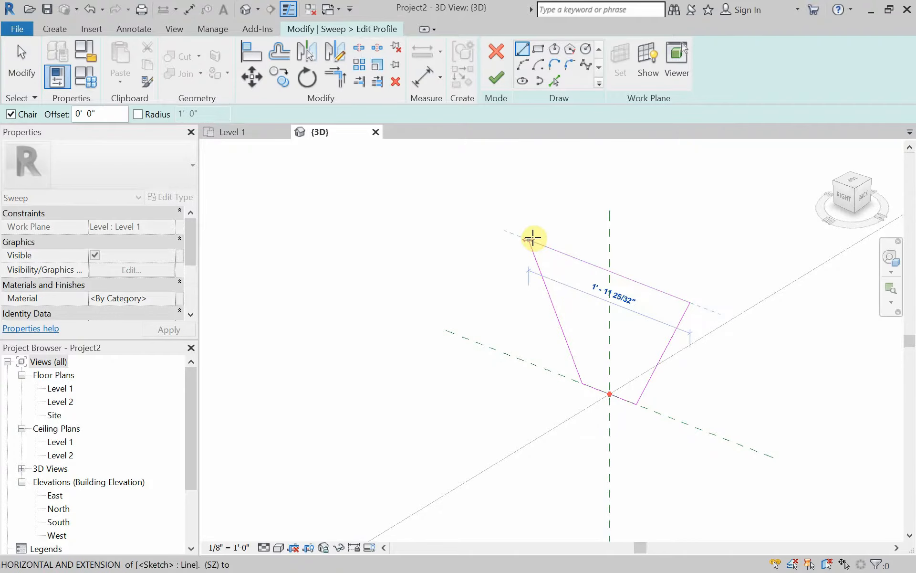
pyautogui.click(529, 238)
pyautogui.press('Escape')
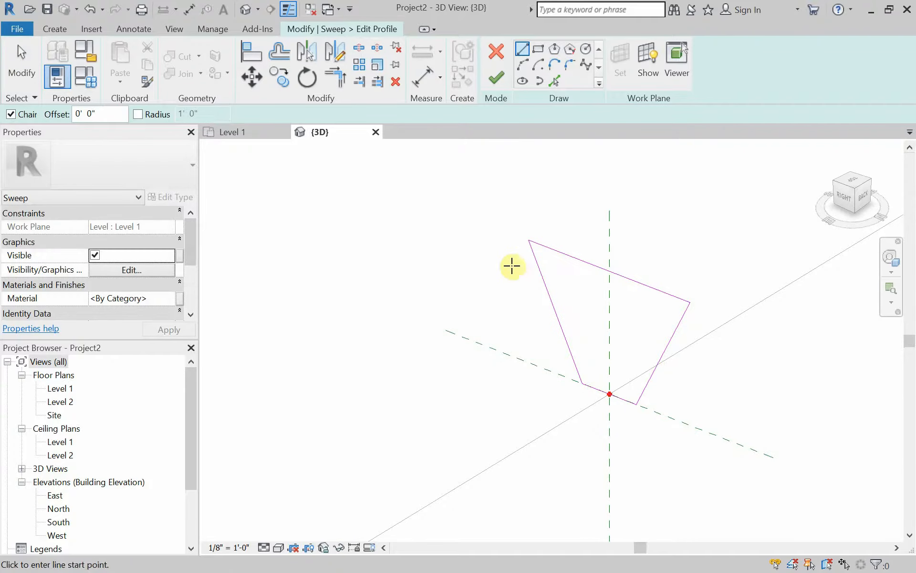
# Round the profile's two upper corners with fillet arcs of about 3" radius each.
pyautogui.press('Escape')
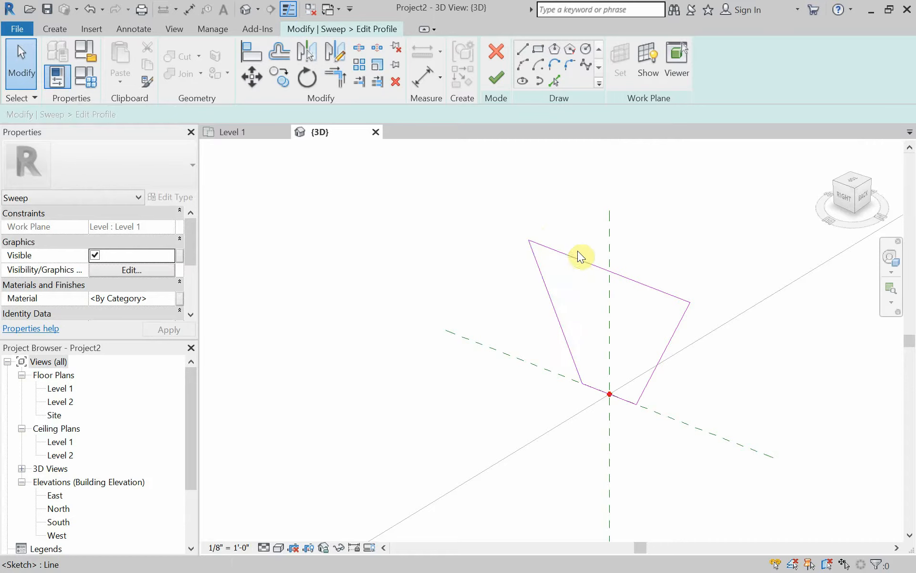
pyautogui.click(571, 63)
pyautogui.click(544, 245)
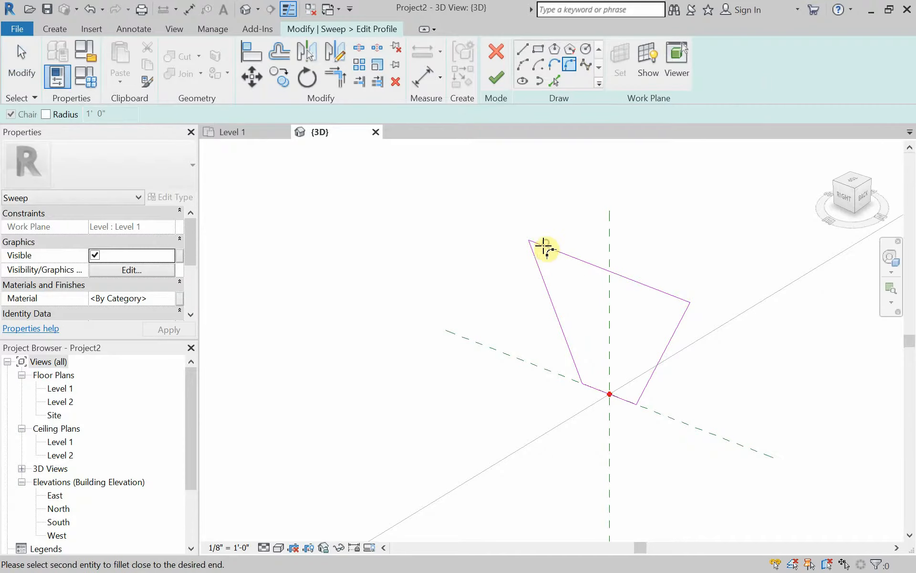
pyautogui.click(538, 260)
pyautogui.click(542, 260)
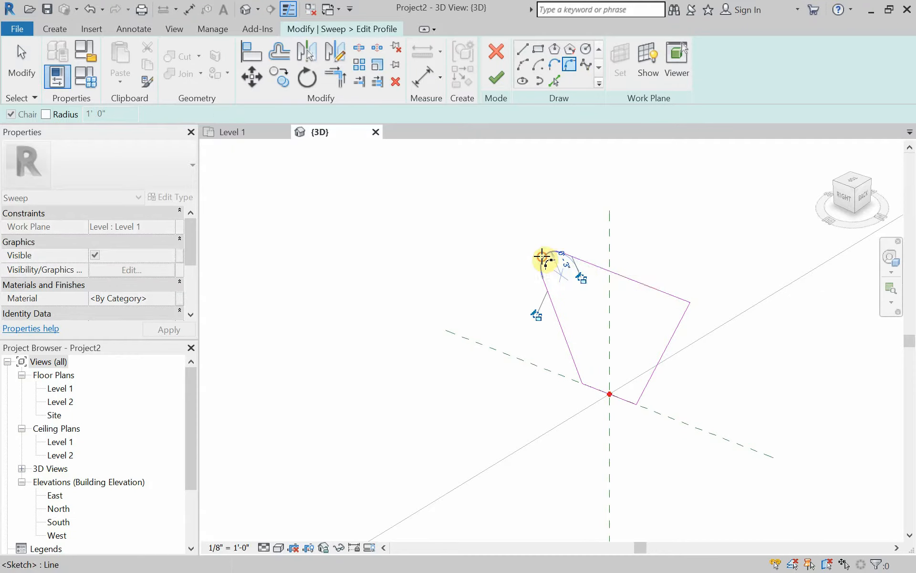
pyautogui.click(673, 311)
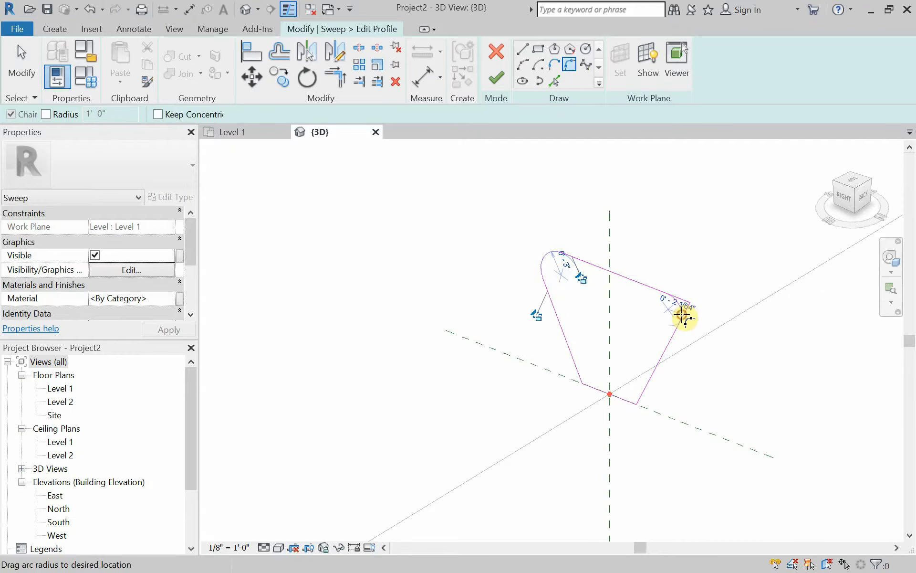
pyautogui.click(673, 323)
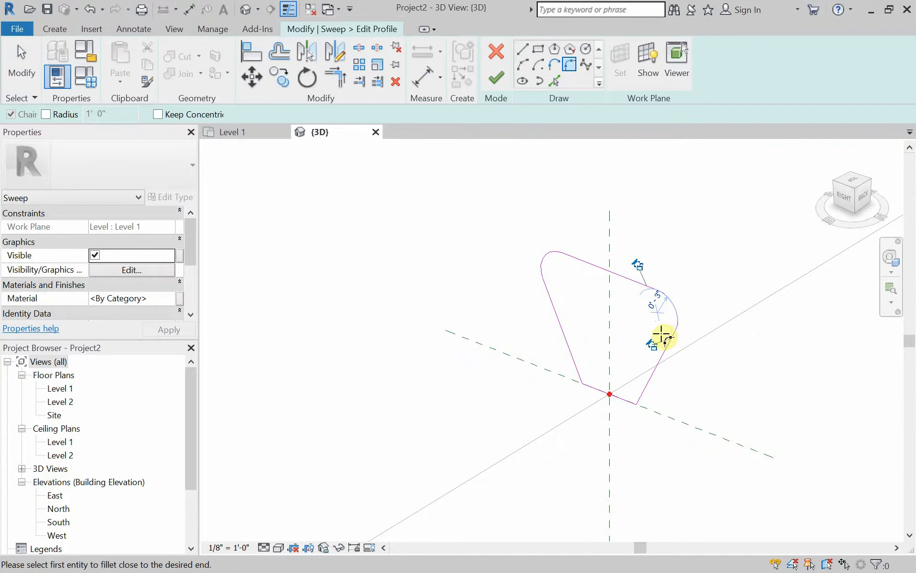
pyautogui.press('Escape')
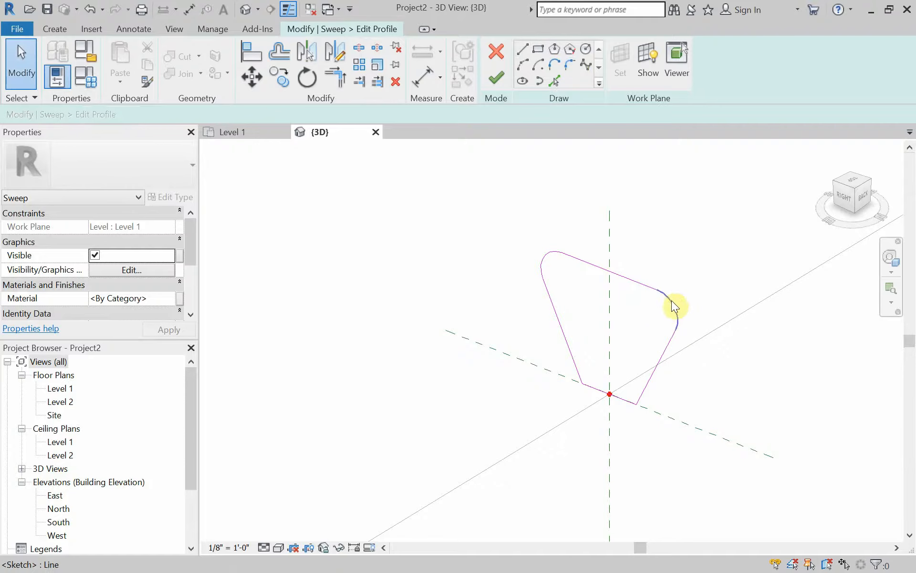
# Check the radii of the two fillet arcs at the profile's upper corners.
pyautogui.click(671, 303)
pyautogui.click(654, 303)
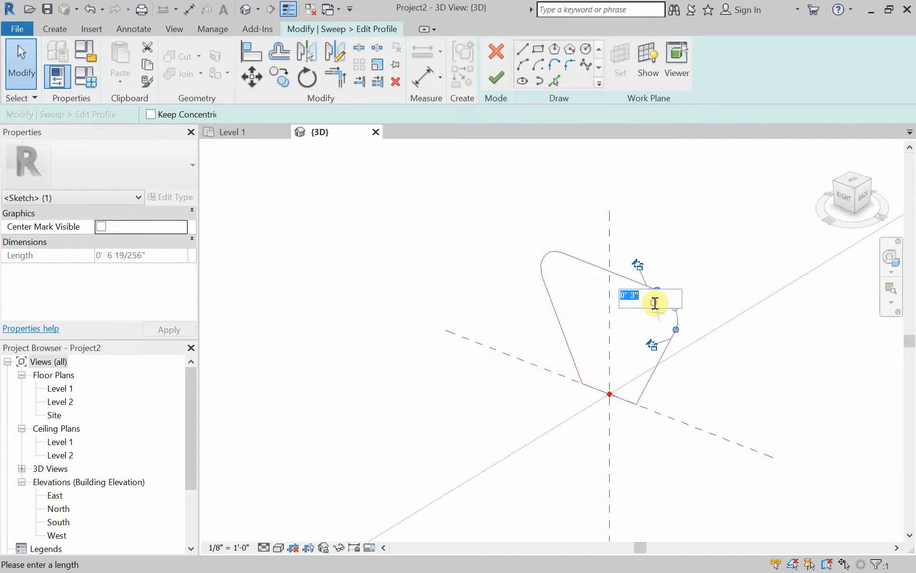
pyautogui.click(568, 298)
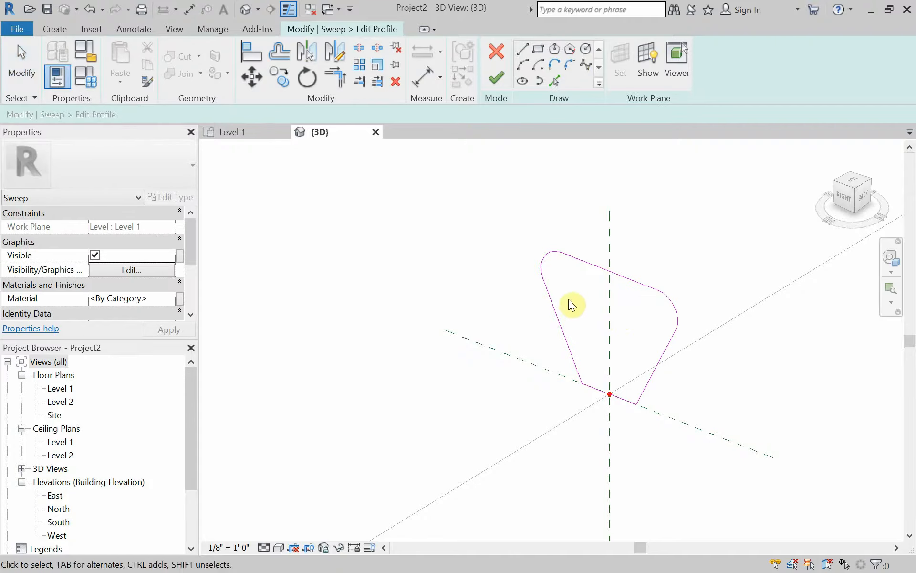
pyautogui.click(547, 256)
pyautogui.press('Escape')
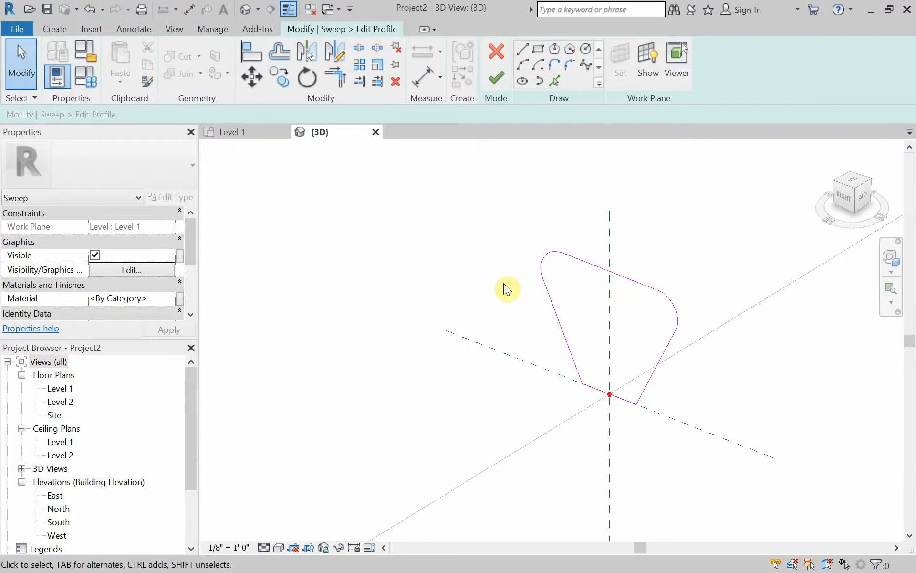
# Finish the profile sketch, the sweep and the in-place model.
pyautogui.scroll(-5, 462, 350)
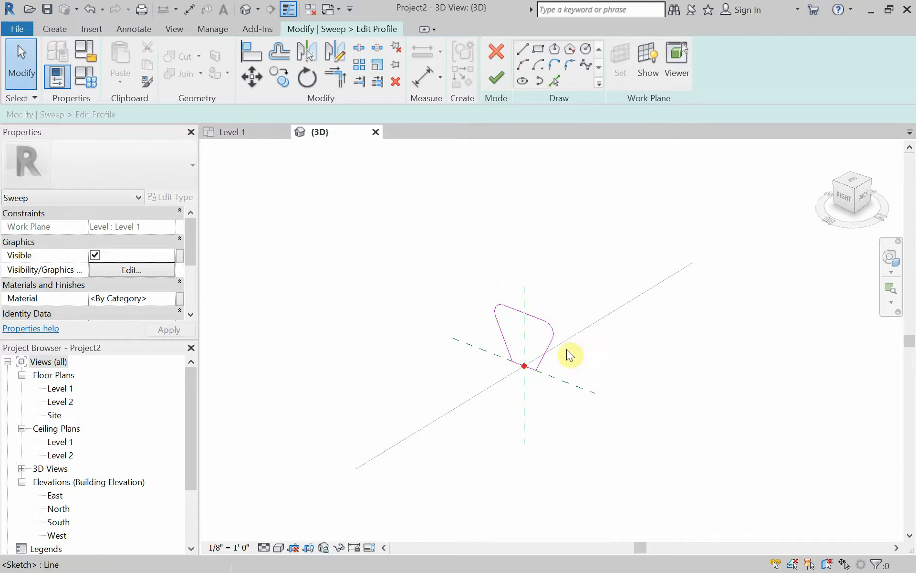
pyautogui.click(496, 79)
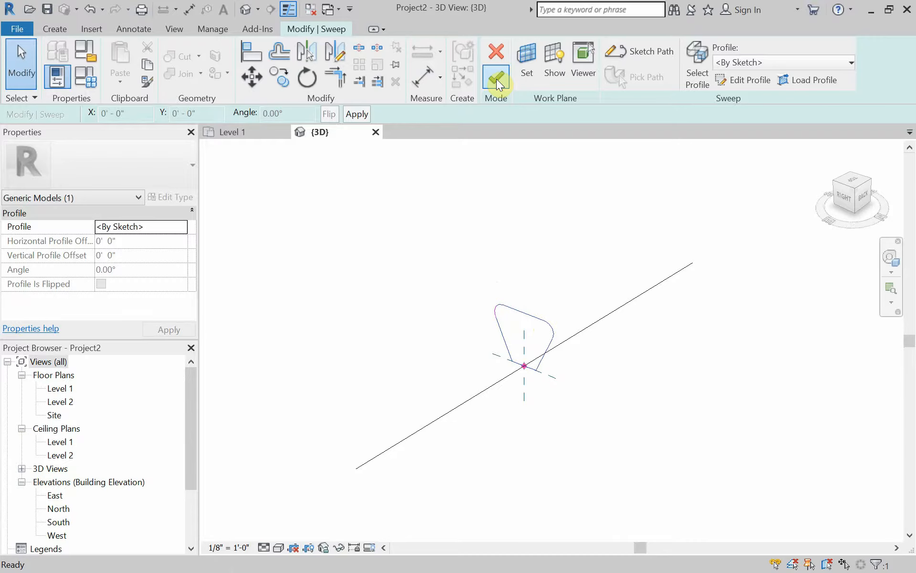
pyautogui.click(494, 76)
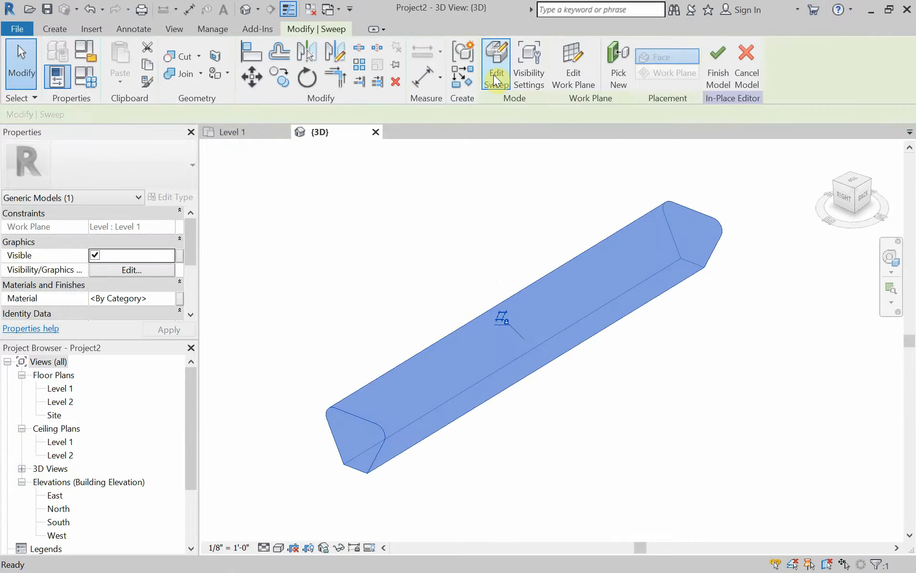
pyautogui.click(712, 77)
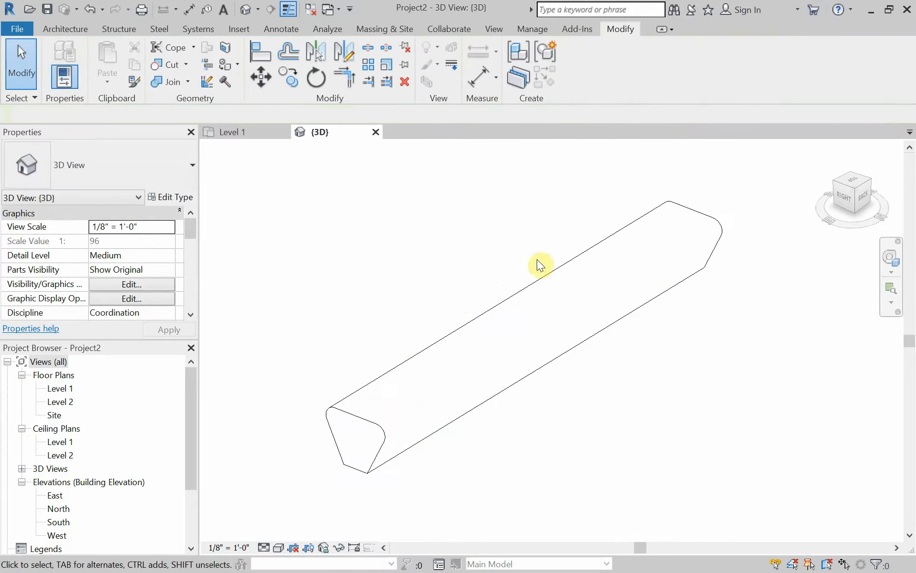
# Examine the finished straight sweep in 3D from several angles, including both ends and the opposite side.
pyautogui.moveTo(491, 275)
pyautogui.keyDown('shift'); pyautogui.mouseDown(button='middle')
pyautogui.moveTo(498, 297)
pyautogui.moveTo(522, 281)
pyautogui.moveTo(509, 253)
pyautogui.moveTo(491, 278)
pyautogui.mouseUp(button='middle'); pyautogui.keyUp('shift')
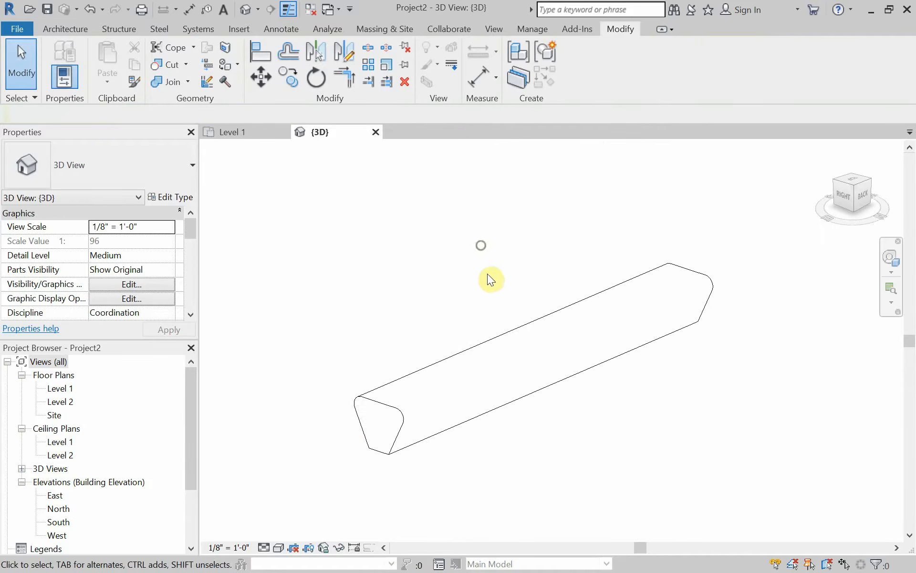
pyautogui.click(508, 328)
pyautogui.moveTo(509, 333)
pyautogui.keyDown('shift'); pyautogui.mouseDown(button='middle')
pyautogui.moveTo(554, 366)
pyautogui.moveTo(586, 315)
pyautogui.moveTo(518, 320)
pyautogui.mouseUp(button='middle'); pyautogui.keyUp('shift')
pyautogui.click(500, 297)
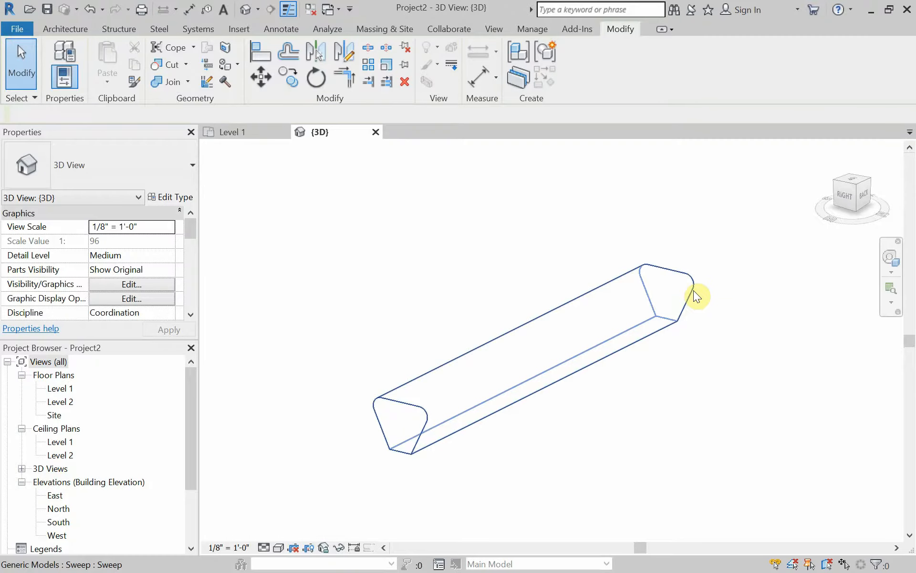
pyautogui.keyDown('shift'); pyautogui.moveTo(597, 333); pyautogui.dragTo(689, 328, button='middle'); pyautogui.keyUp('shift')
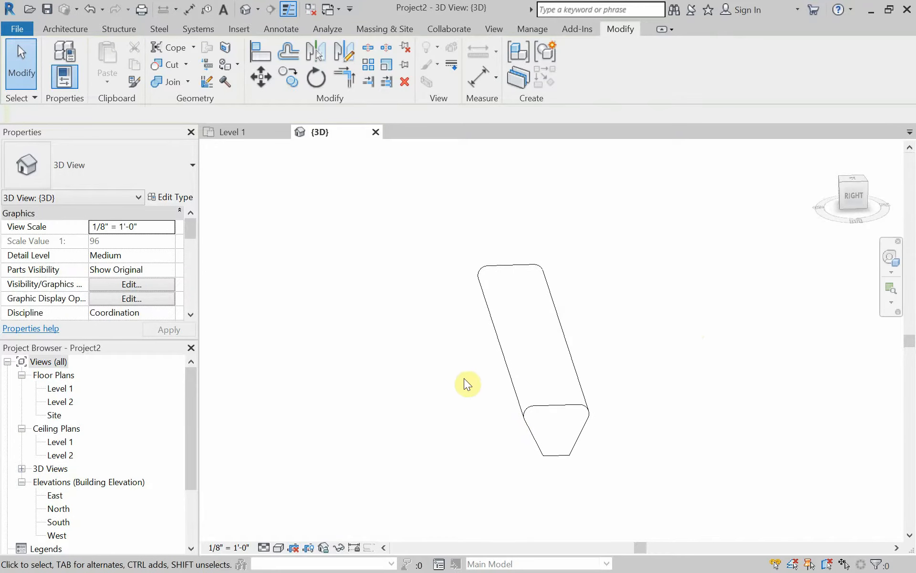
pyautogui.keyDown('shift'); pyautogui.moveTo(668, 440); pyautogui.dragTo(599, 432, button='middle'); pyautogui.keyUp('shift')
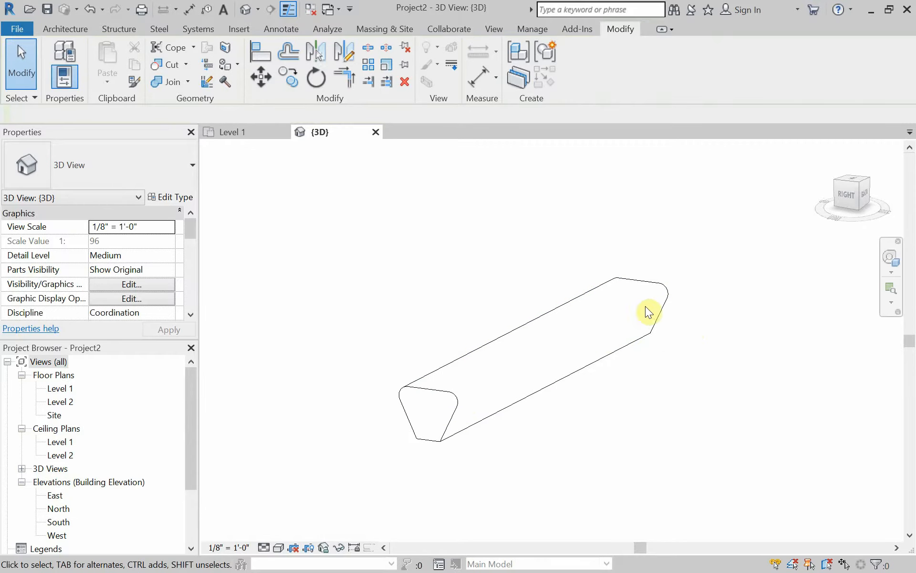
pyautogui.keyDown('shift'); pyautogui.moveTo(554, 416); pyautogui.dragTo(276, 393, button='middle'); pyautogui.keyUp('shift')
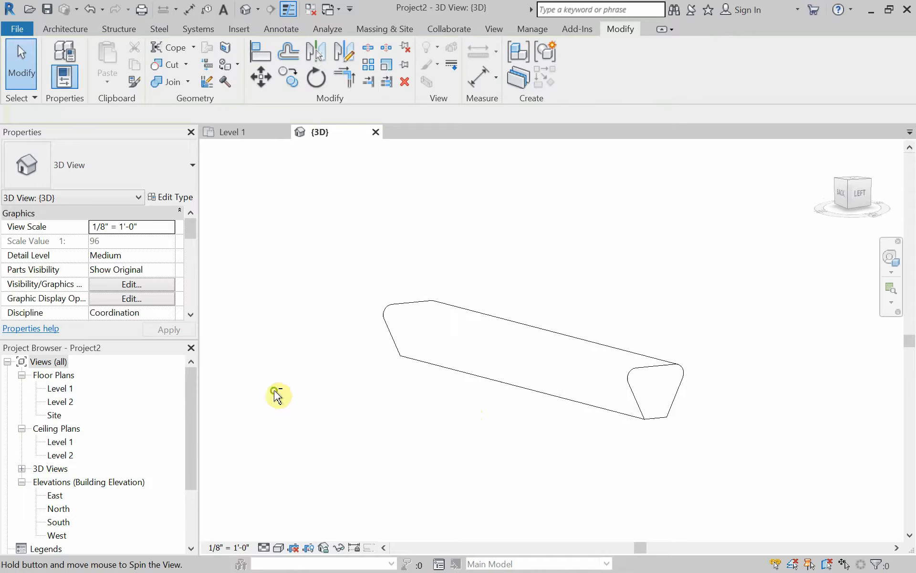
pyautogui.keyDown('shift'); pyautogui.moveTo(332, 358); pyautogui.dragTo(630, 410, button='middle'); pyautogui.keyUp('shift')
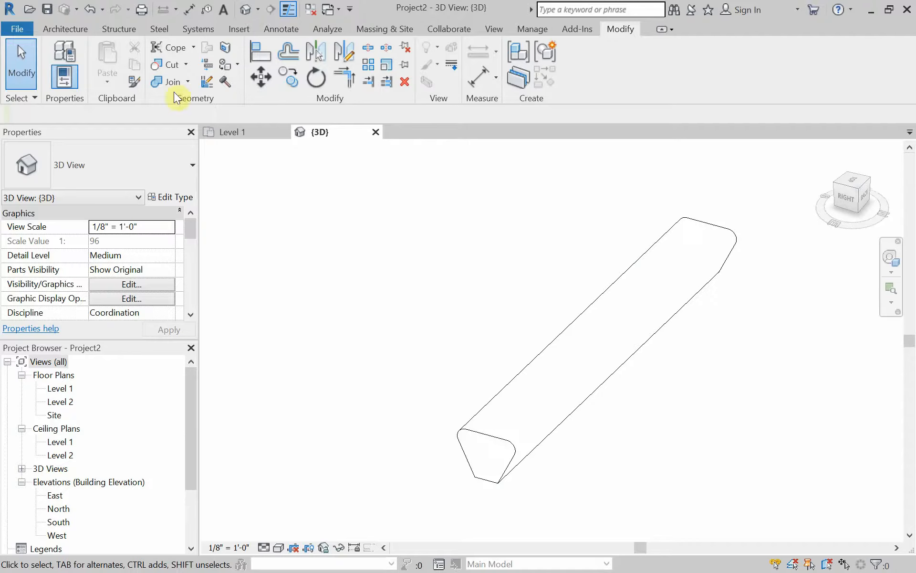
# In the Level 1 floor plan, create a new in-place model in the Generic Models category, named Sweep 02.
pyautogui.click(255, 129)
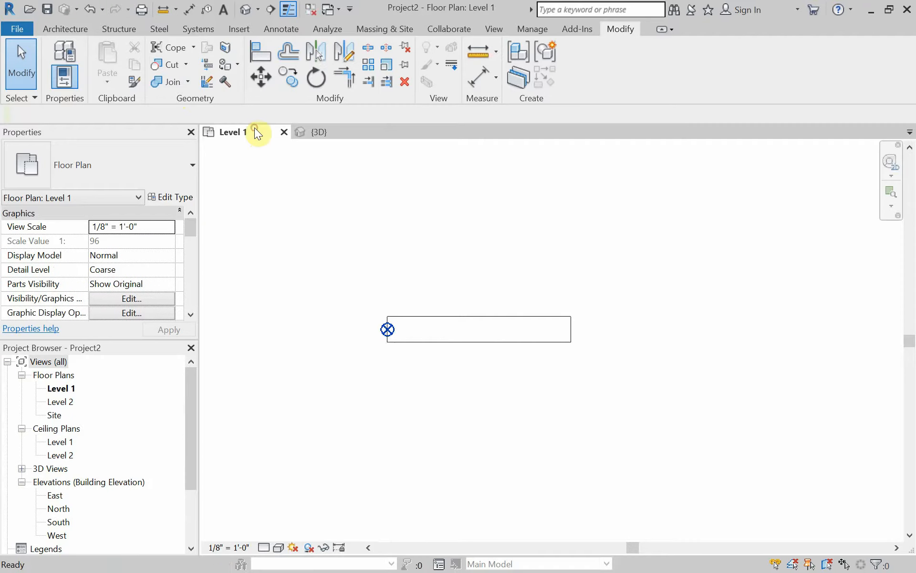
pyautogui.scroll(2, 390, 334)
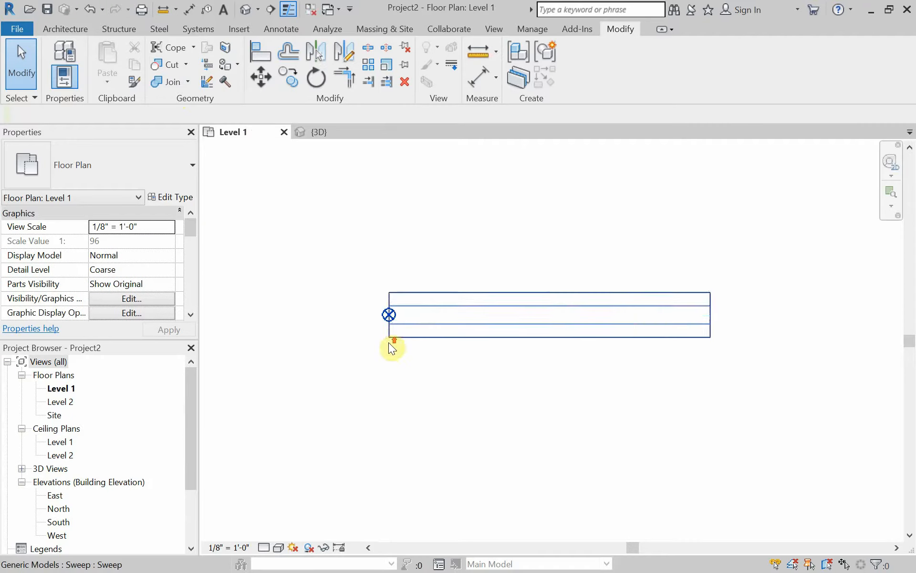
pyautogui.scroll(1, 497, 374)
pyautogui.moveTo(497, 374); pyautogui.dragTo(486, 387, button='middle')
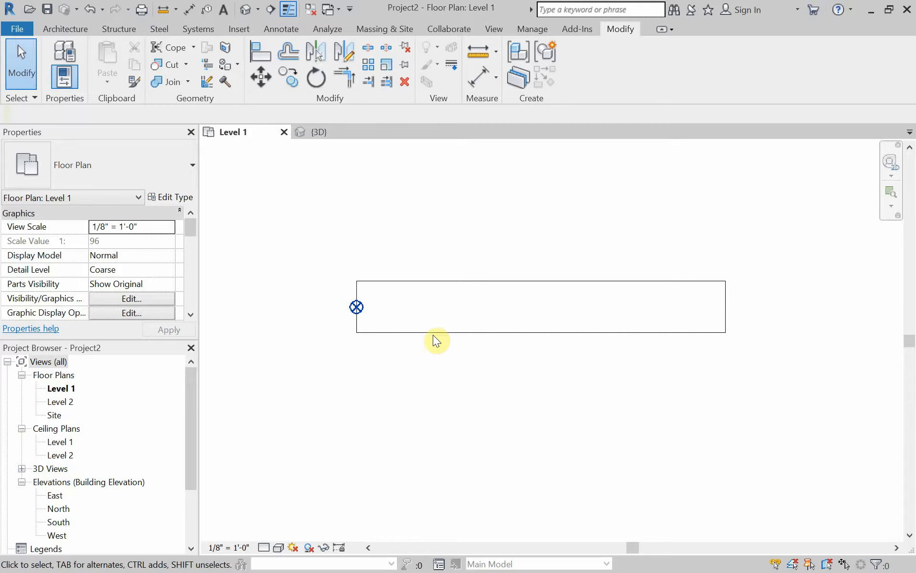
pyautogui.click(64, 30)
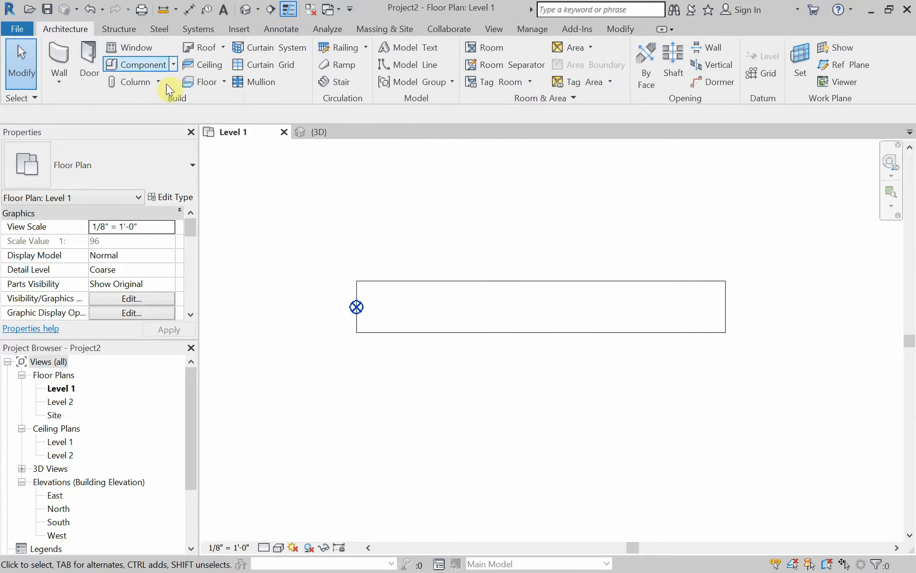
pyautogui.click(173, 64)
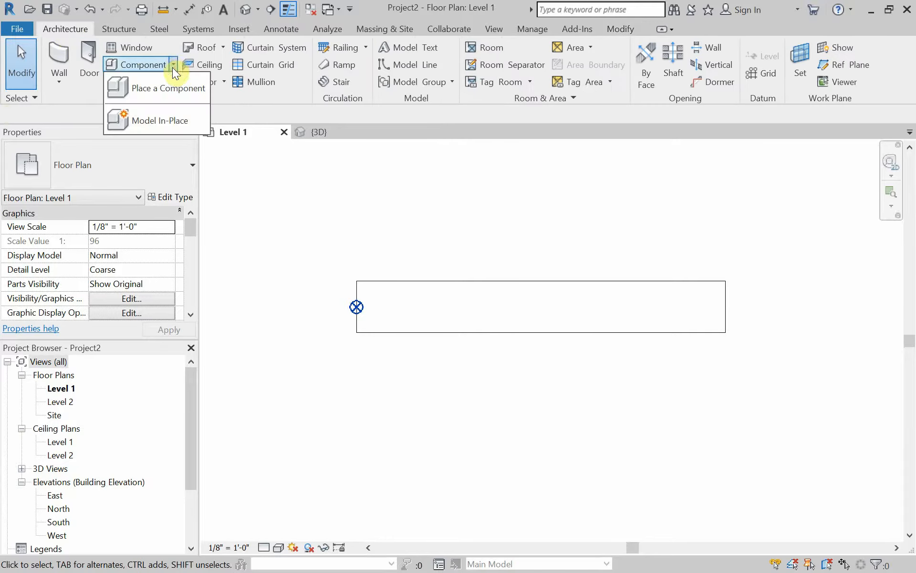
pyautogui.click(179, 114)
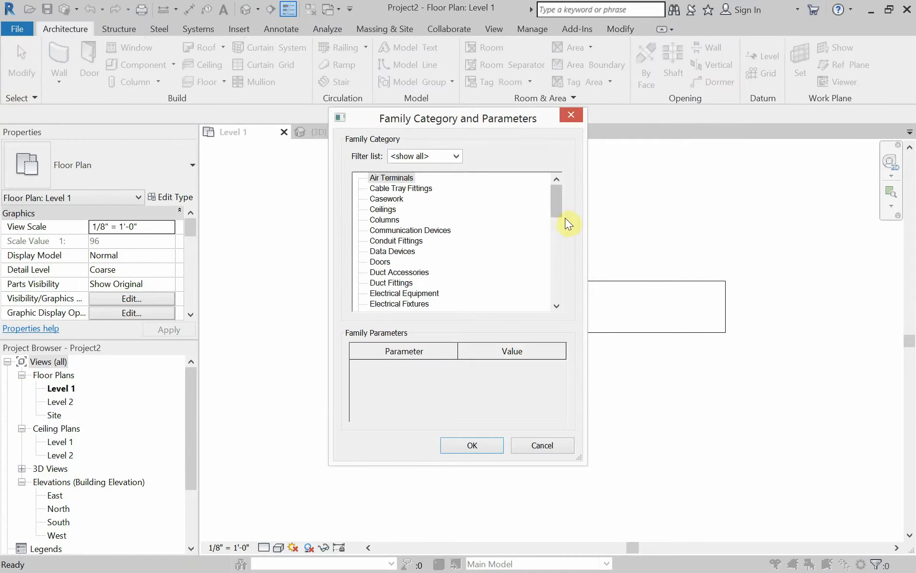
pyautogui.moveTo(552, 207); pyautogui.dragTo(557, 236)
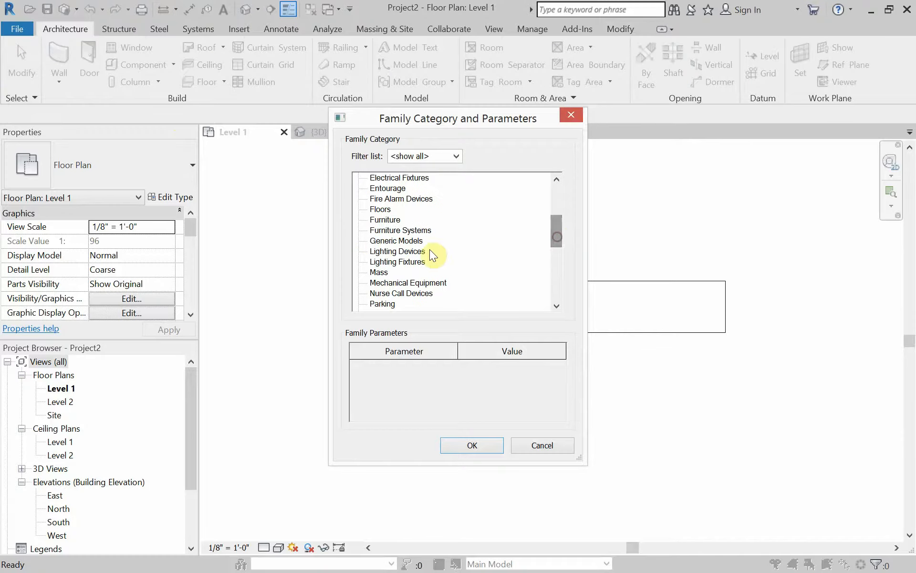
pyautogui.click(381, 242)
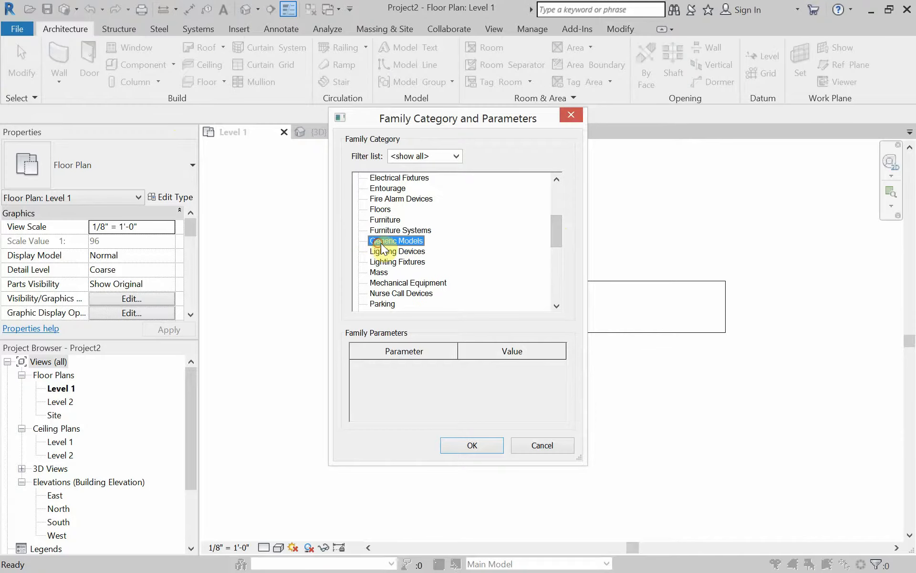
pyautogui.click(467, 444)
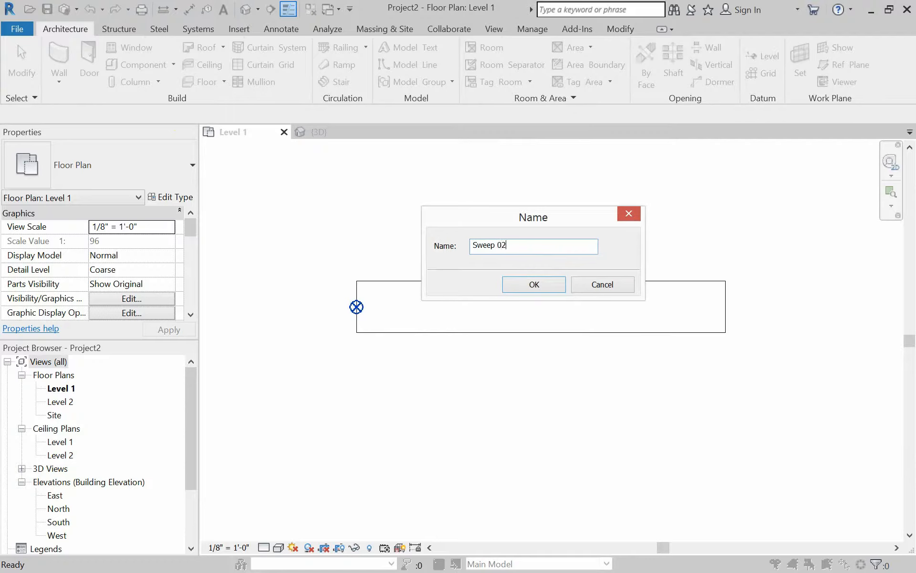
pyautogui.click(534, 282)
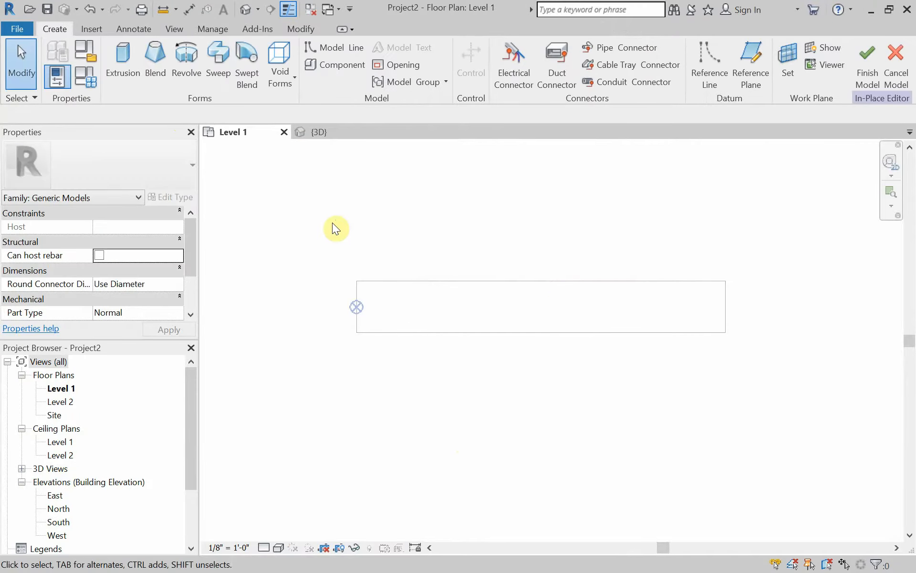
# Start a sweep and sketch its path on Level 1 as an S-shaped spline with five control points, below the straight sweep in plan.
pyautogui.scroll(-1, 286, 162)
pyautogui.click(220, 77)
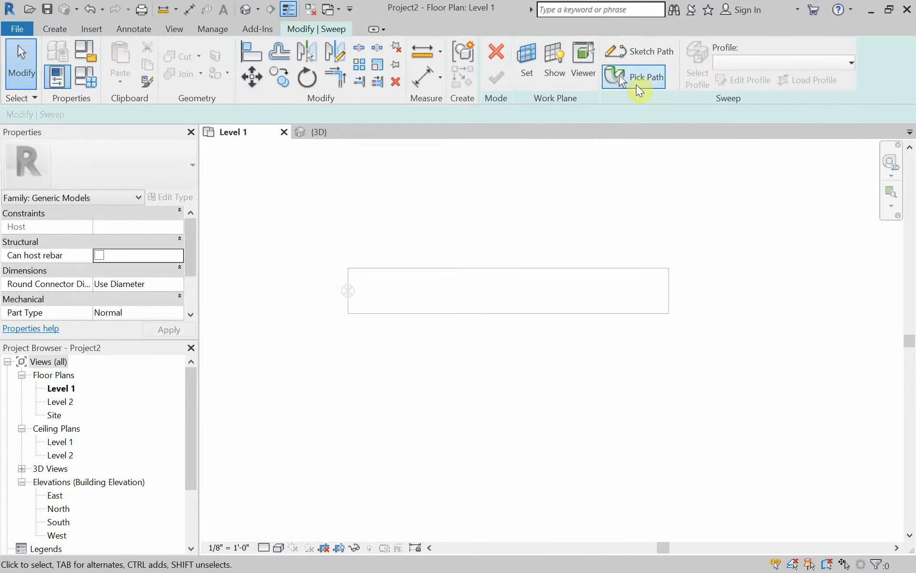
pyautogui.click(643, 55)
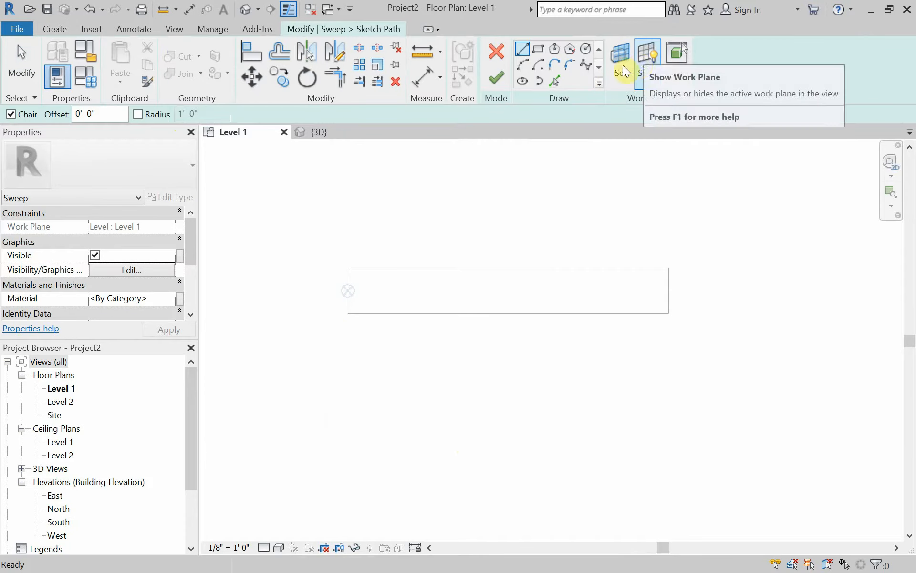
pyautogui.click(585, 64)
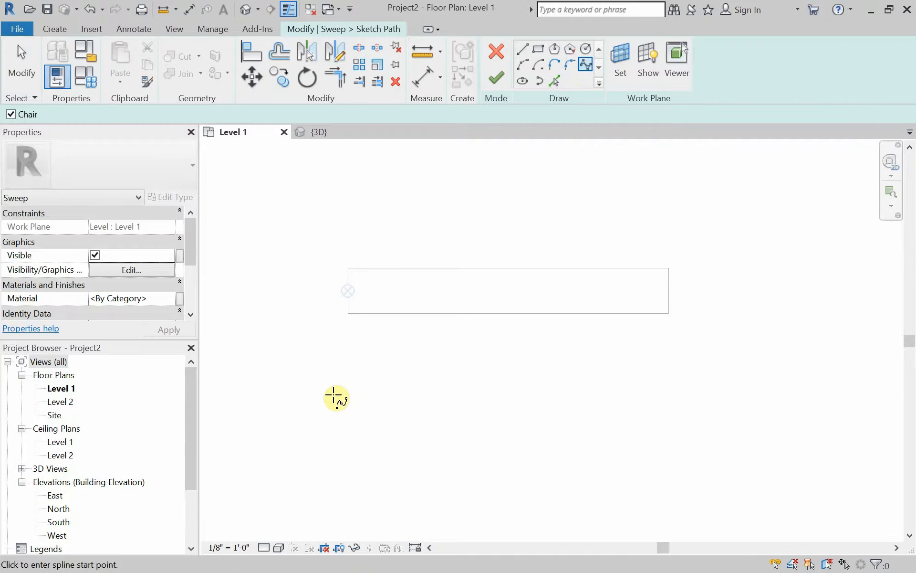
pyautogui.click(341, 422)
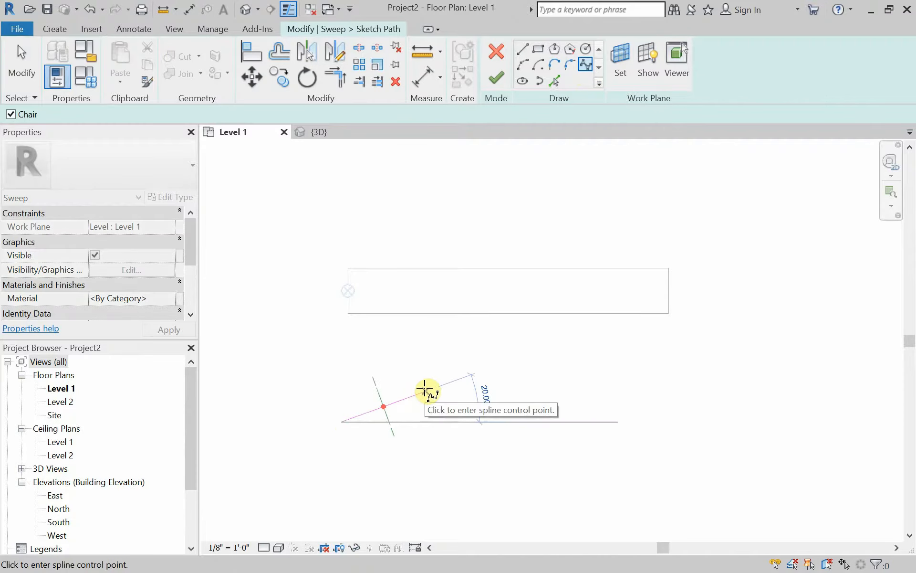
pyautogui.click(425, 390)
pyautogui.click(528, 414)
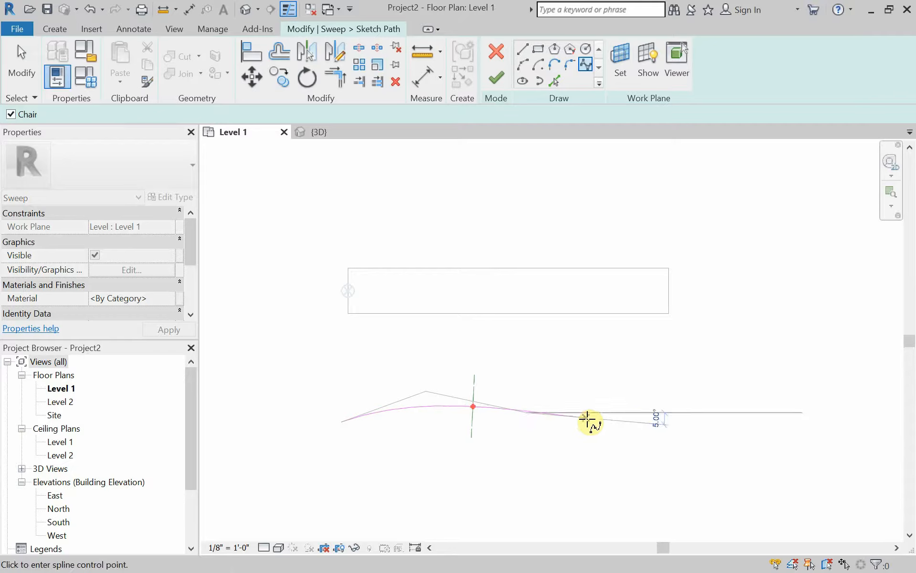
pyautogui.click(589, 422)
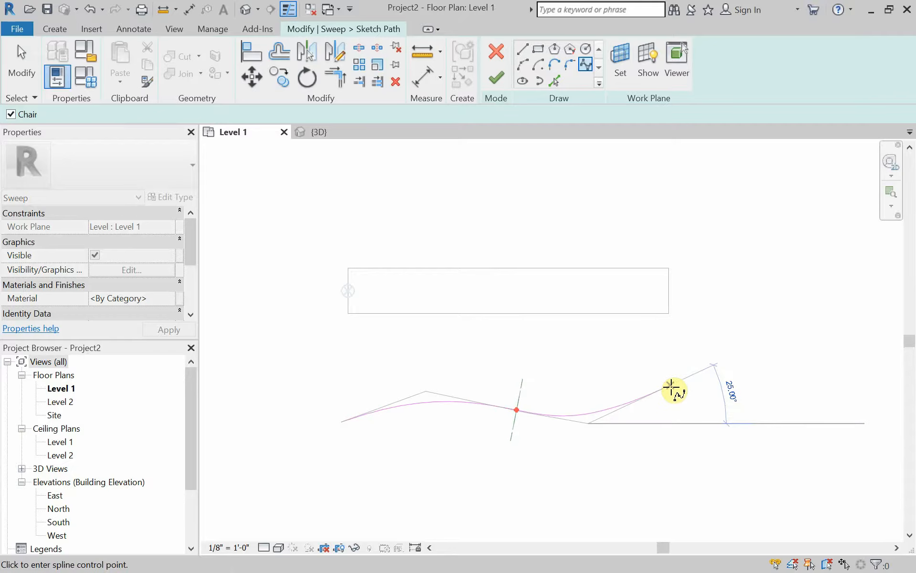
pyautogui.click(672, 386)
pyautogui.rightClick(667, 416)
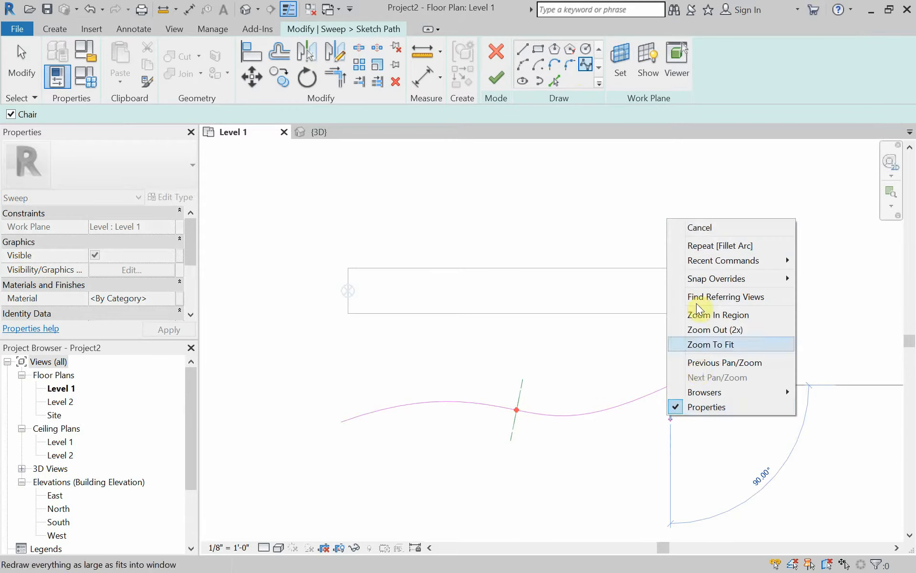
pyautogui.click(701, 227)
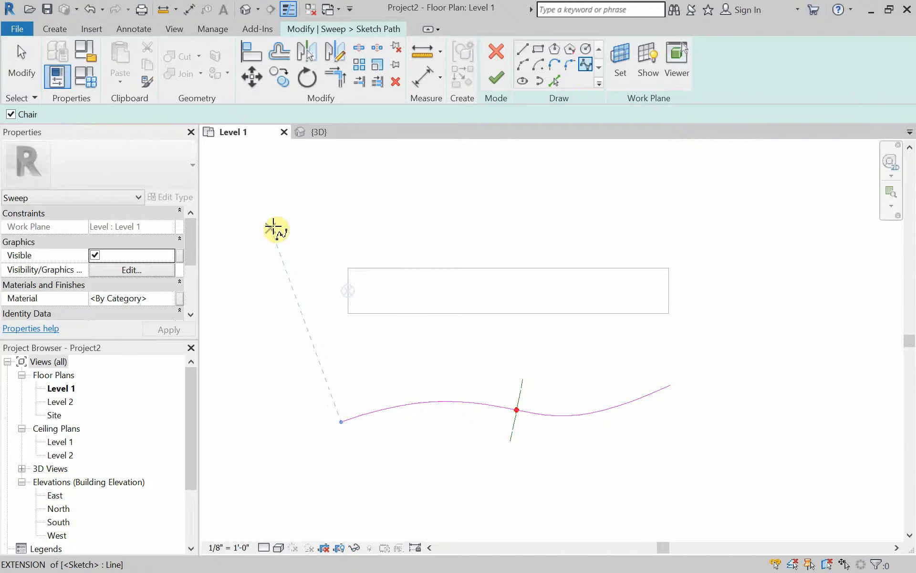
# Check the spline path in the 3D view and finish the path sketch.
pyautogui.click(320, 133)
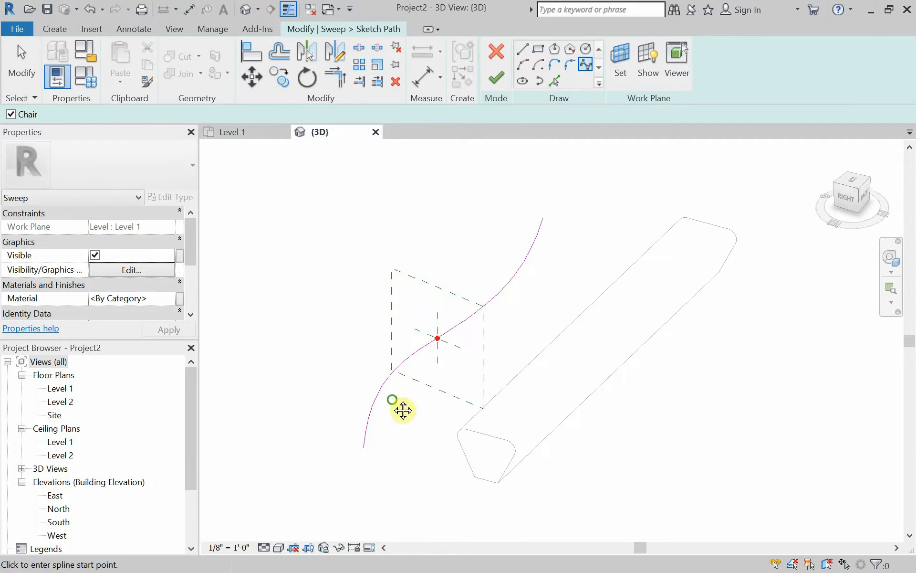
pyautogui.keyDown('shift'); pyautogui.moveTo(403, 408); pyautogui.dragTo(757, 386, button='middle'); pyautogui.keyUp('shift')
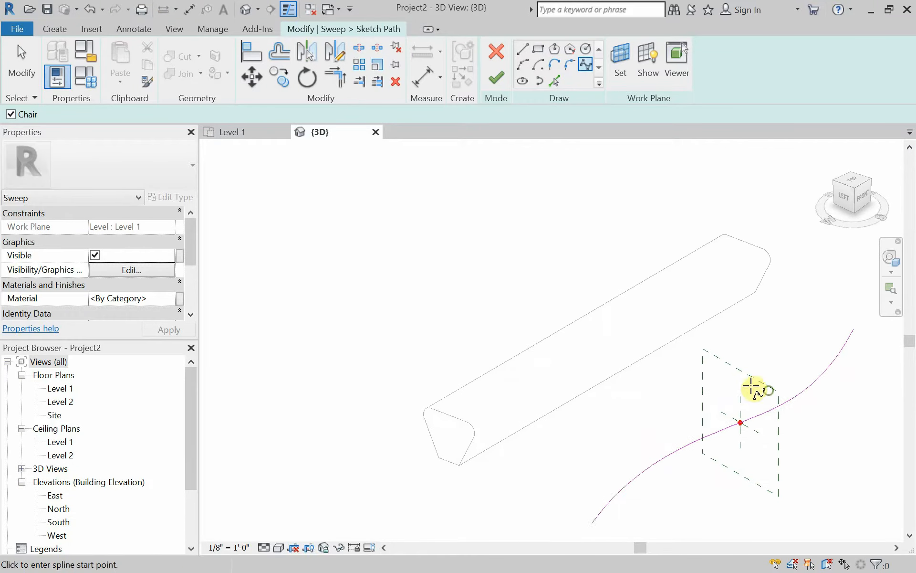
pyautogui.moveTo(693, 387); pyautogui.dragTo(582, 339, button='middle')
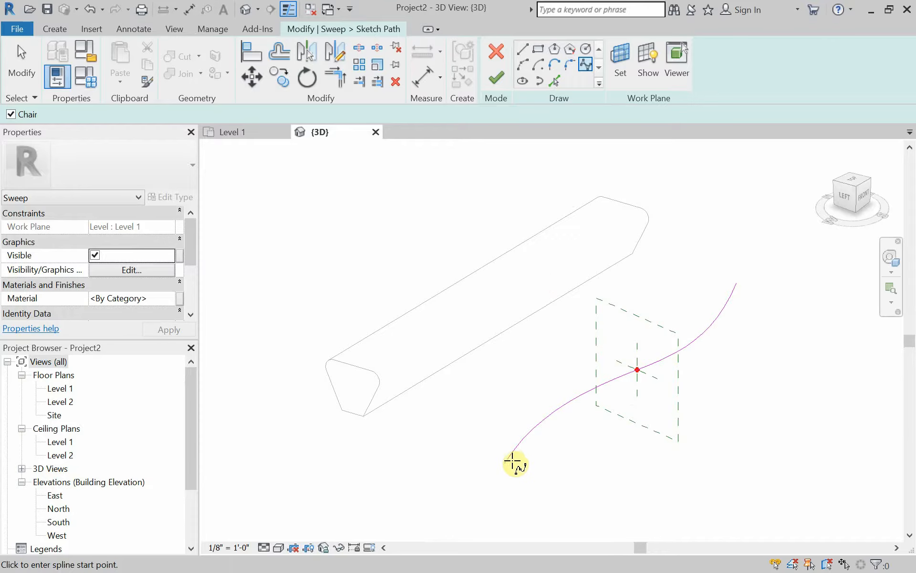
pyautogui.click(498, 82)
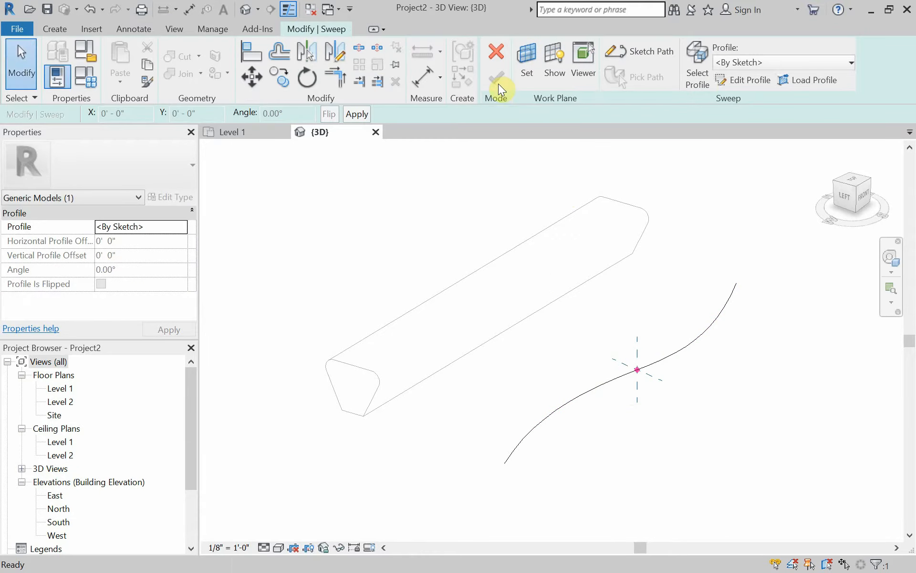
# Sketch the sweep profile as a rectangle about 3" wide and 6'-0" tall, rising from the reference point on the spline path.
pyautogui.click(732, 81)
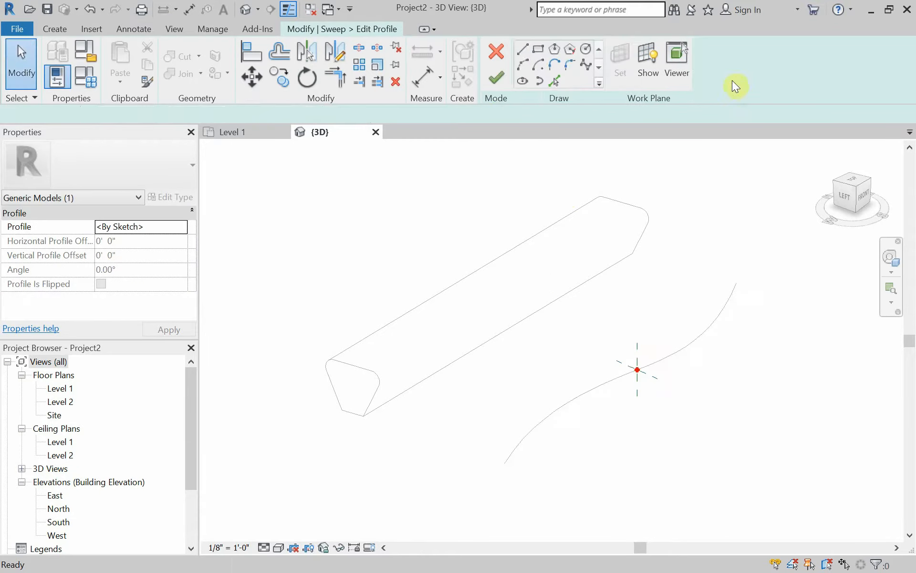
pyautogui.click(537, 48)
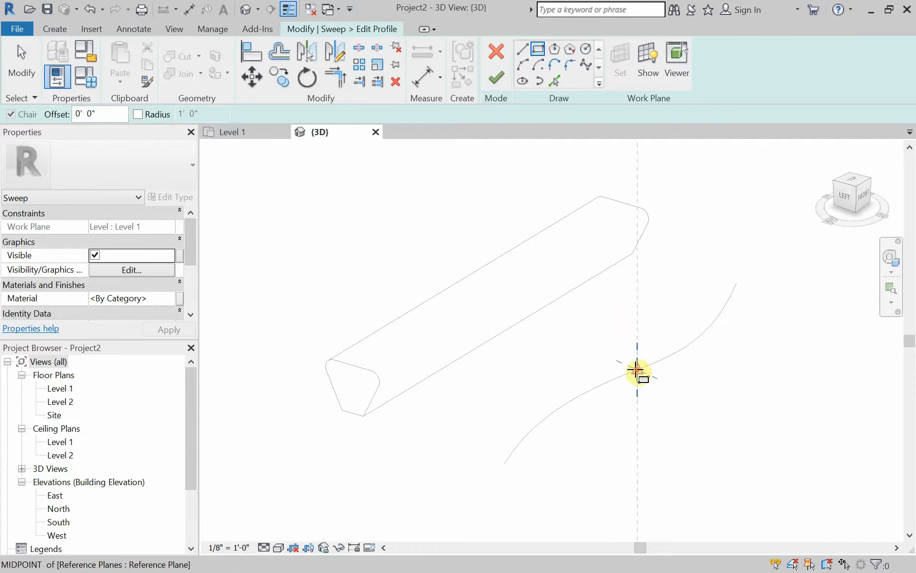
pyautogui.click(636, 369)
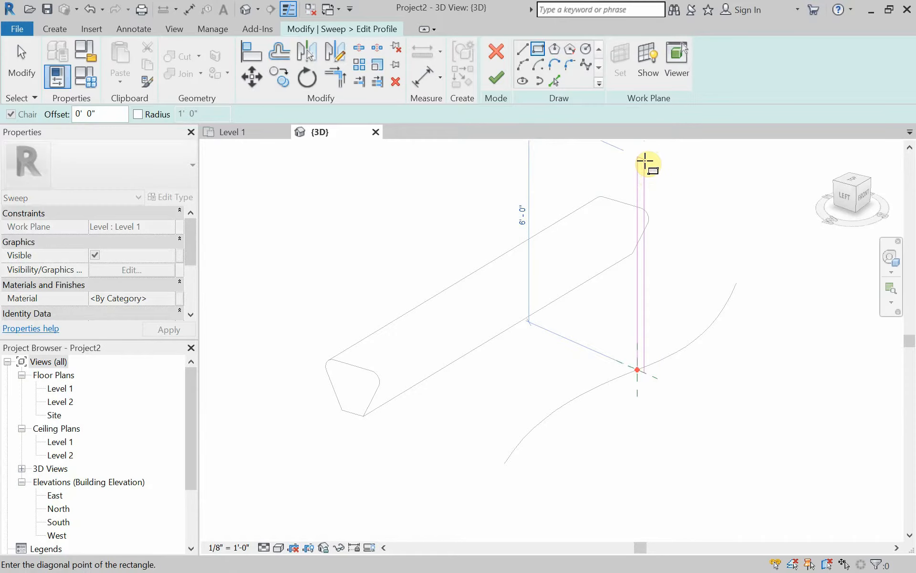
pyautogui.click(644, 163)
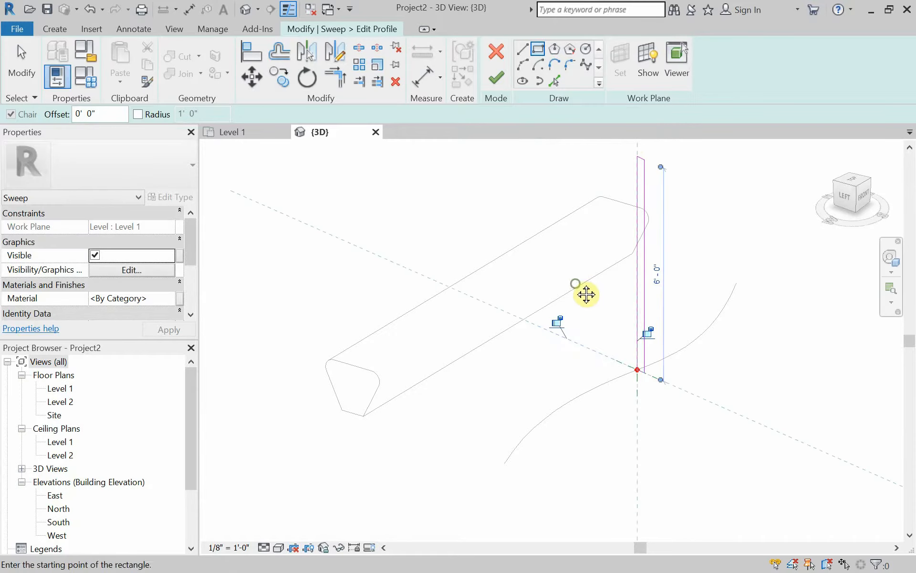
pyautogui.keyDown('shift'); pyautogui.moveTo(587, 293); pyautogui.dragTo(552, 342, button='middle'); pyautogui.keyUp('shift')
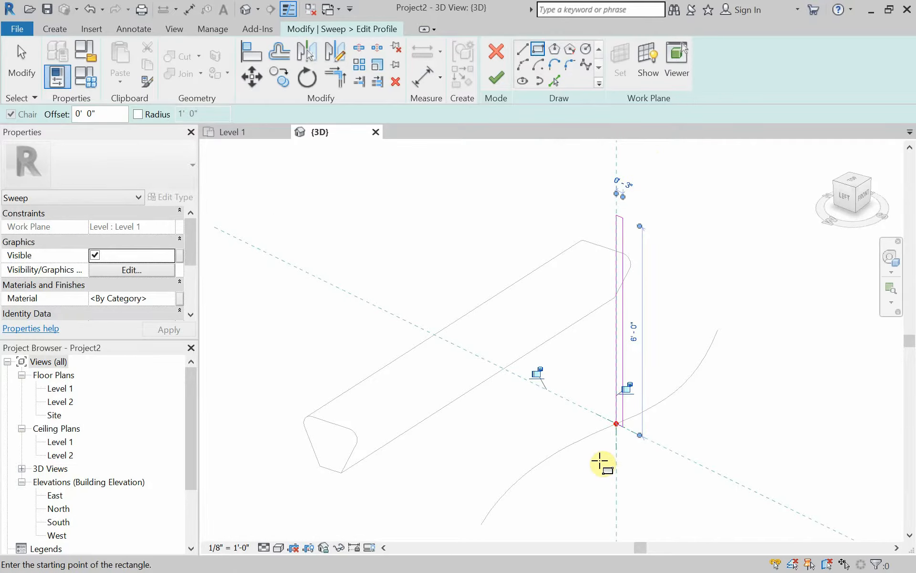
pyautogui.press('Escape')
pyautogui.press('Escape')
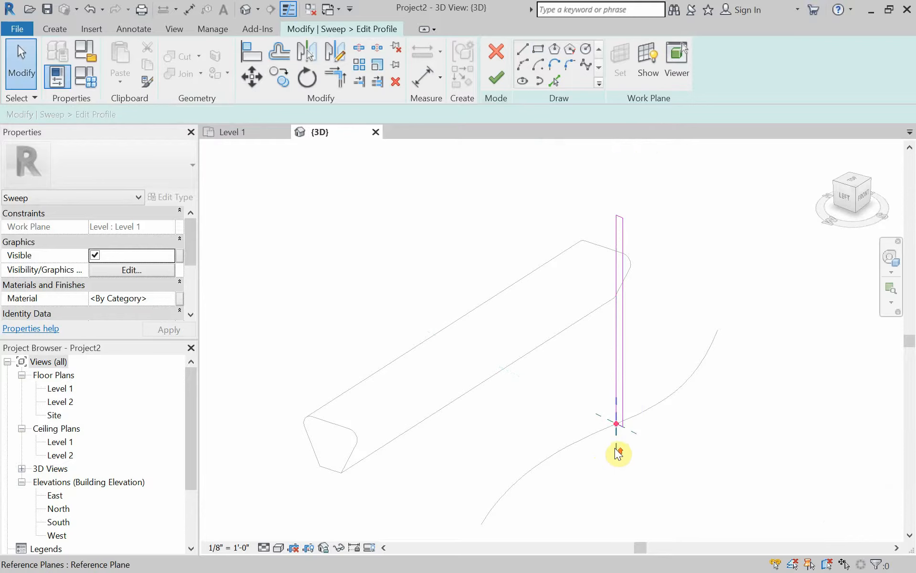
# Move the whole profile rectangle so the midpoint of its bottom edge sits on the path's reference point.
pyautogui.scroll(3, 615, 451)
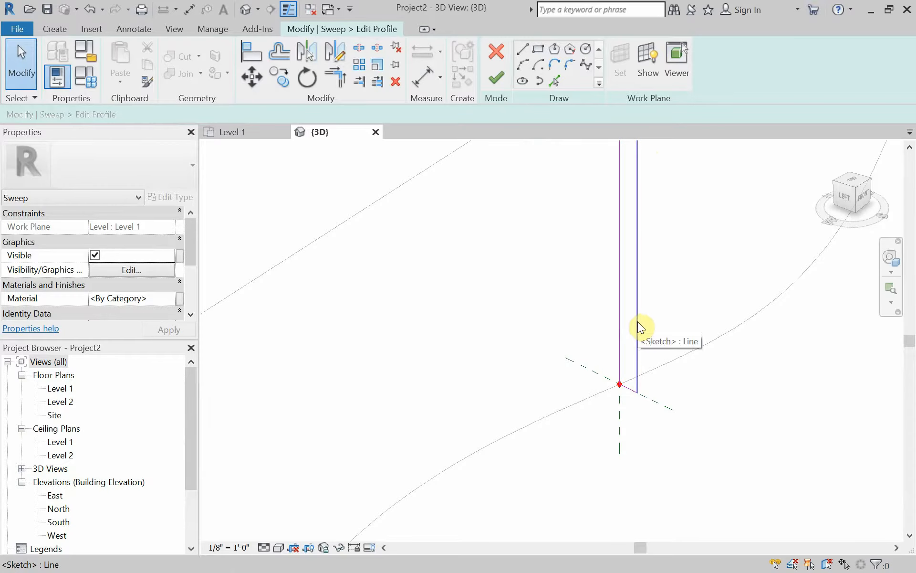
pyautogui.press('Tab')
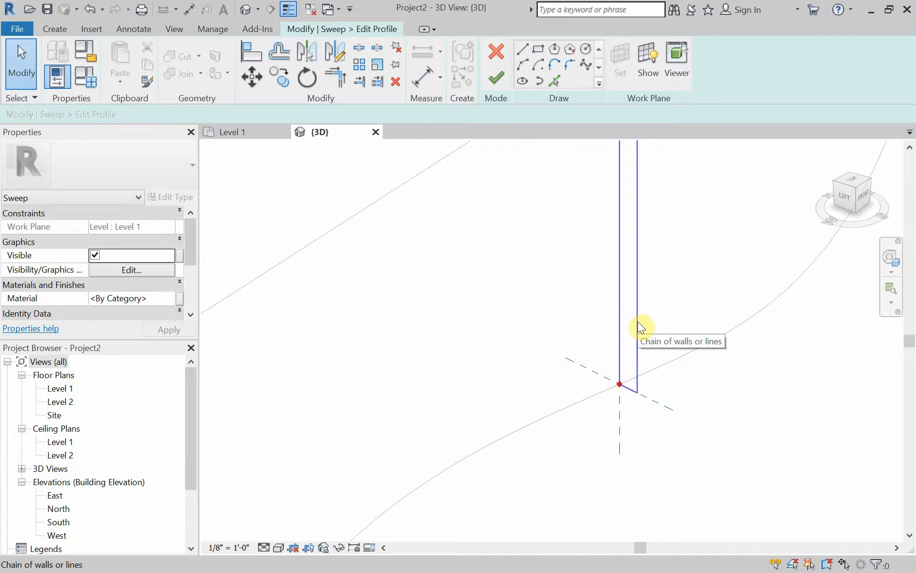
pyautogui.click(638, 322)
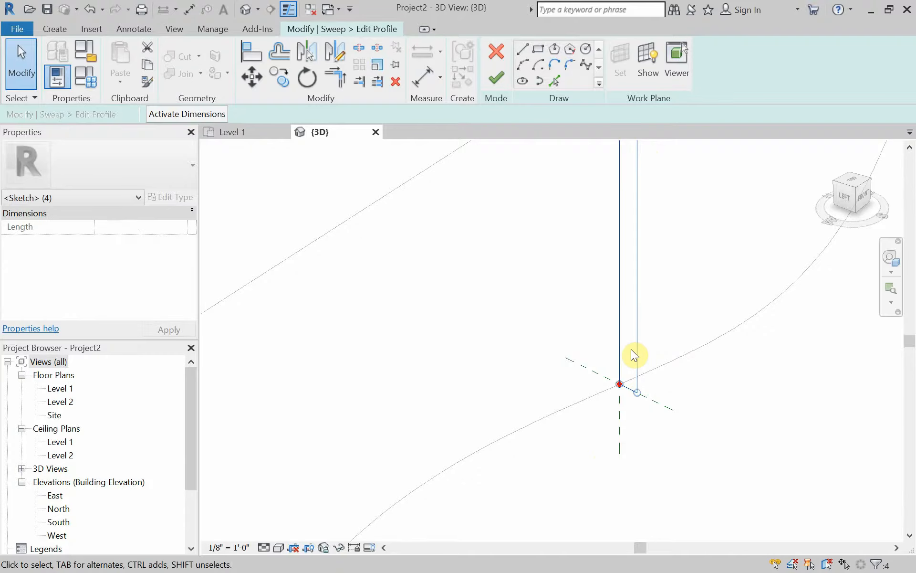
pyautogui.press('m')
pyautogui.press('v')
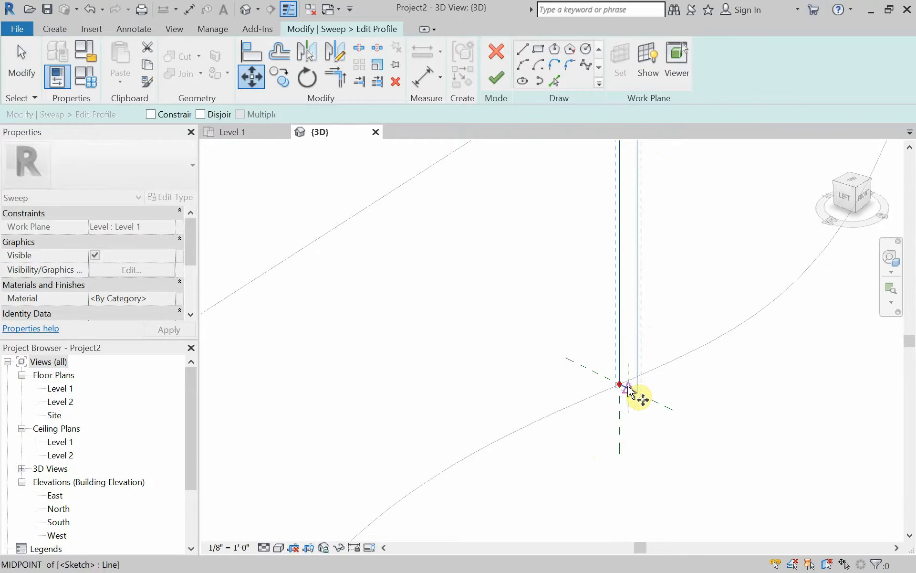
pyautogui.click(620, 384)
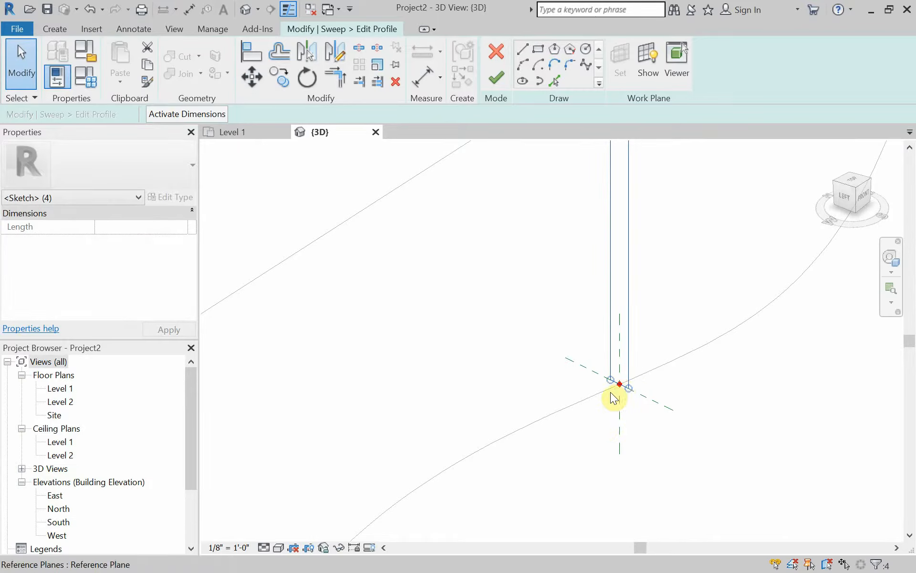
# Finish the rectangular profile sketch and generate the sweep along the spline.
pyautogui.scroll(-2, 549, 495)
pyautogui.scroll(-3, 547, 494)
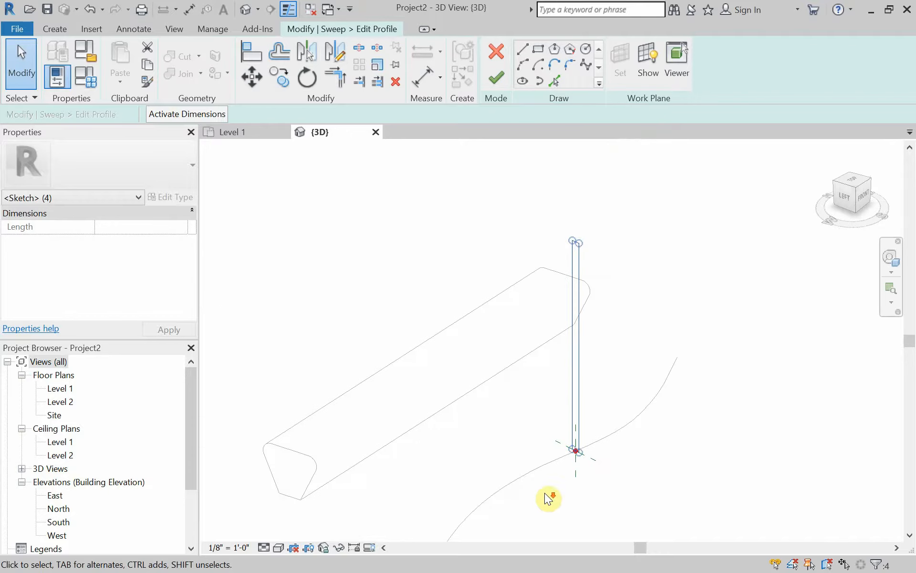
pyautogui.moveTo(521, 453)
pyautogui.mouseDown(button='middle')
pyautogui.moveTo(528, 429)
pyautogui.moveTo(511, 452)
pyautogui.moveTo(524, 420)
pyautogui.mouseUp(button='middle')
pyautogui.moveTo(546, 390); pyautogui.dragTo(546, 389, button='middle')
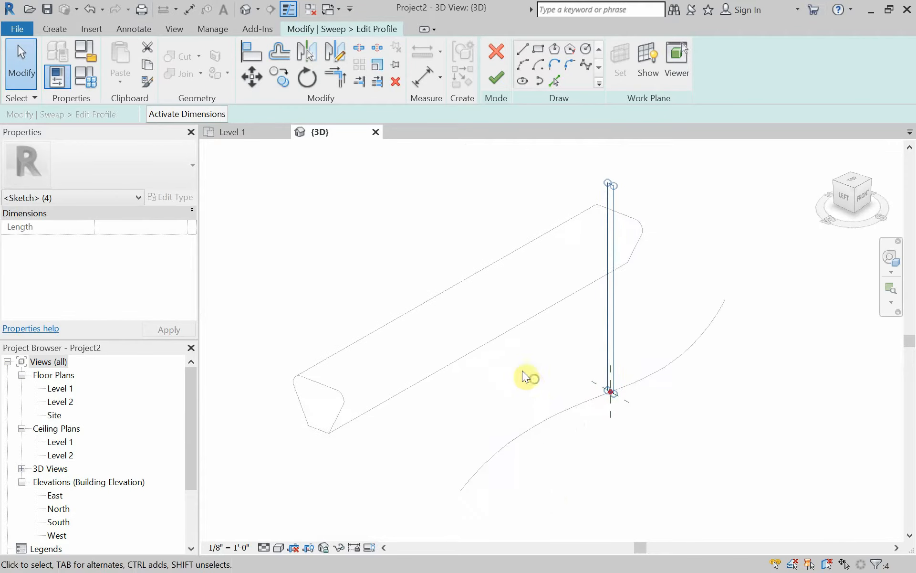
pyautogui.click(494, 77)
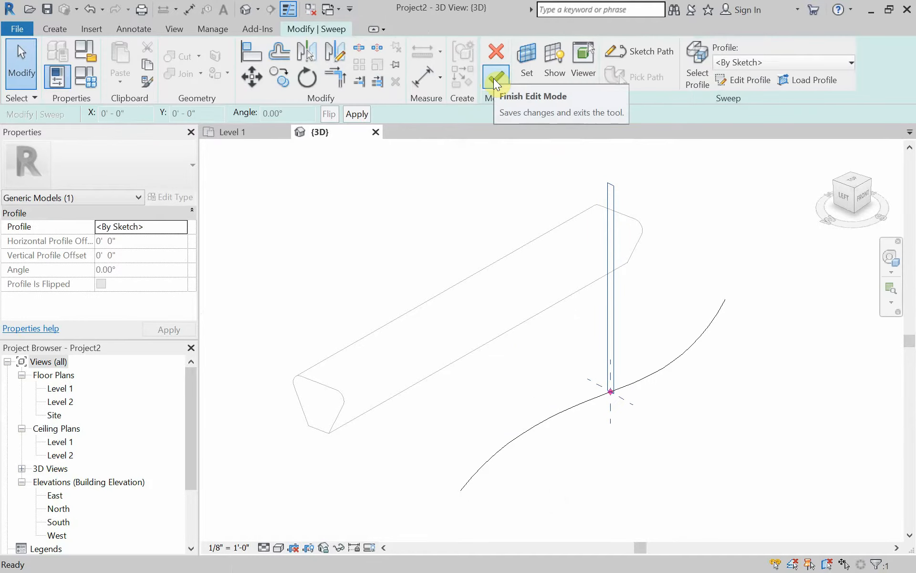
pyautogui.click(493, 77)
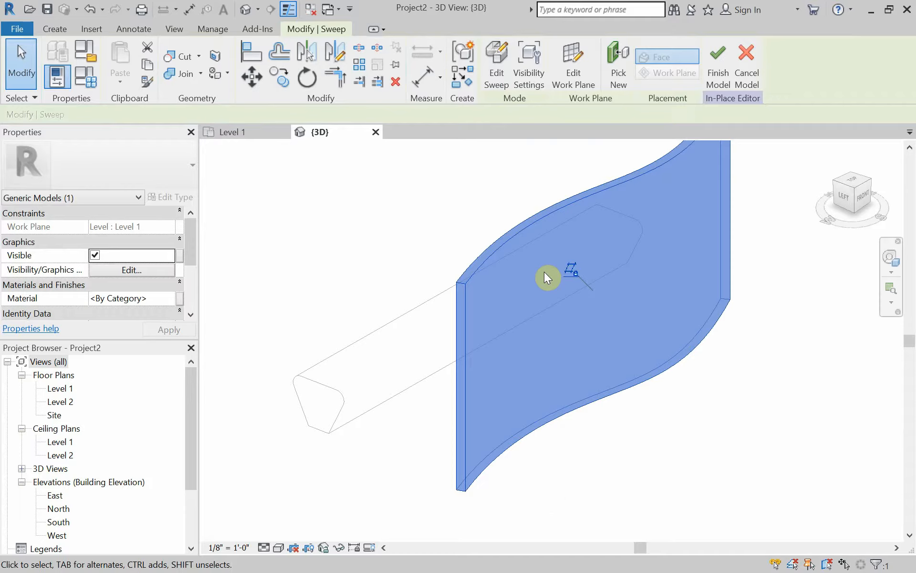
# Inspect the curved sweep from several angles in 3D and finish the in-place model.
pyautogui.click(619, 437)
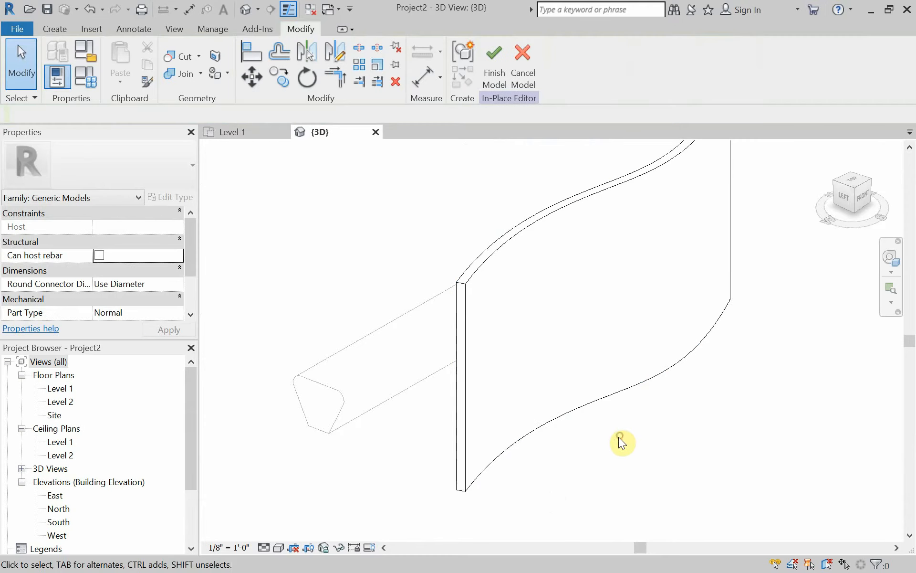
pyautogui.keyDown('shift'); pyautogui.moveTo(571, 435); pyautogui.dragTo(609, 466, button='middle'); pyautogui.keyUp('shift')
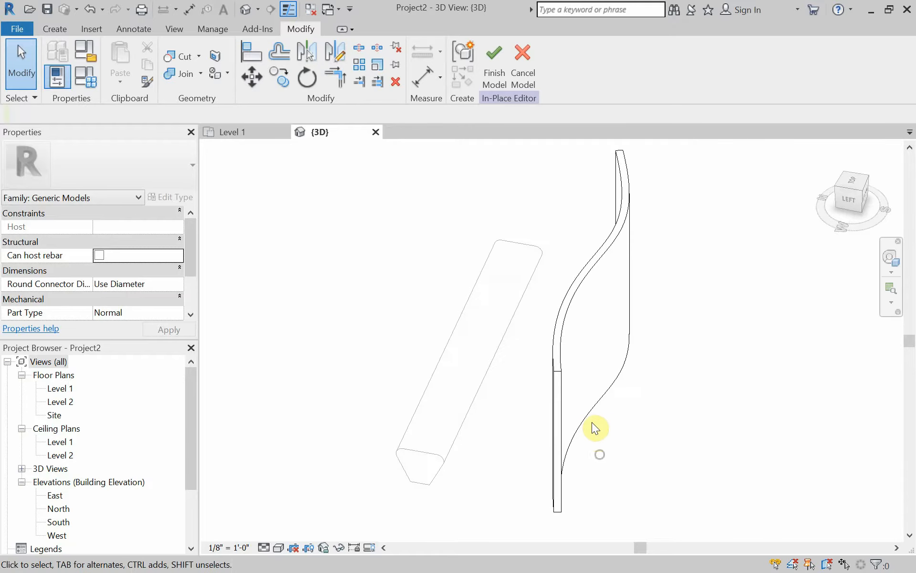
pyautogui.keyDown('shift'); pyautogui.moveTo(631, 364); pyautogui.dragTo(607, 384, button='middle'); pyautogui.keyUp('shift')
pyautogui.click(493, 59)
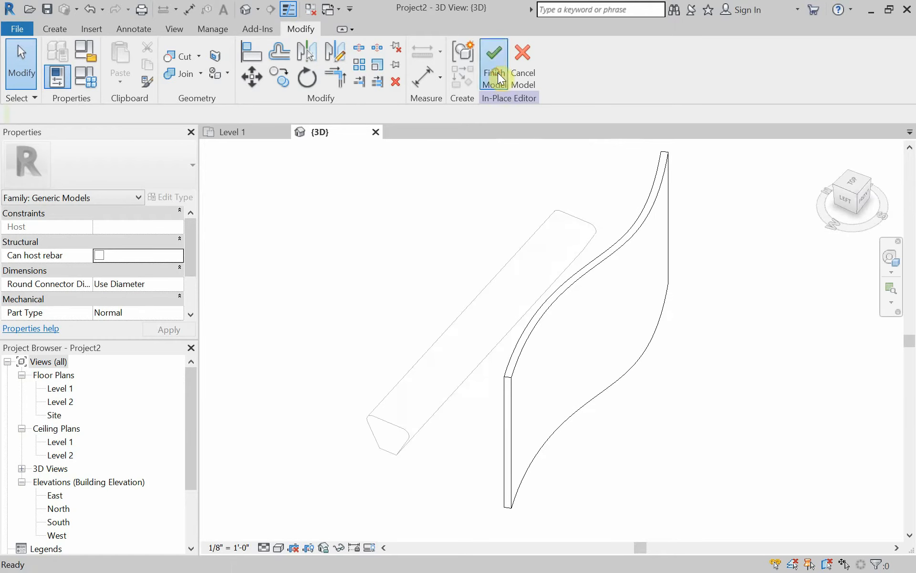
pyautogui.keyDown('shift'); pyautogui.moveTo(462, 379); pyautogui.dragTo(455, 349, button='middle'); pyautogui.keyUp('shift')
# Start a new in-place component from the Level 1 plan in the Generic Models category, named Sweep Blend 01.
pyautogui.click(231, 133)
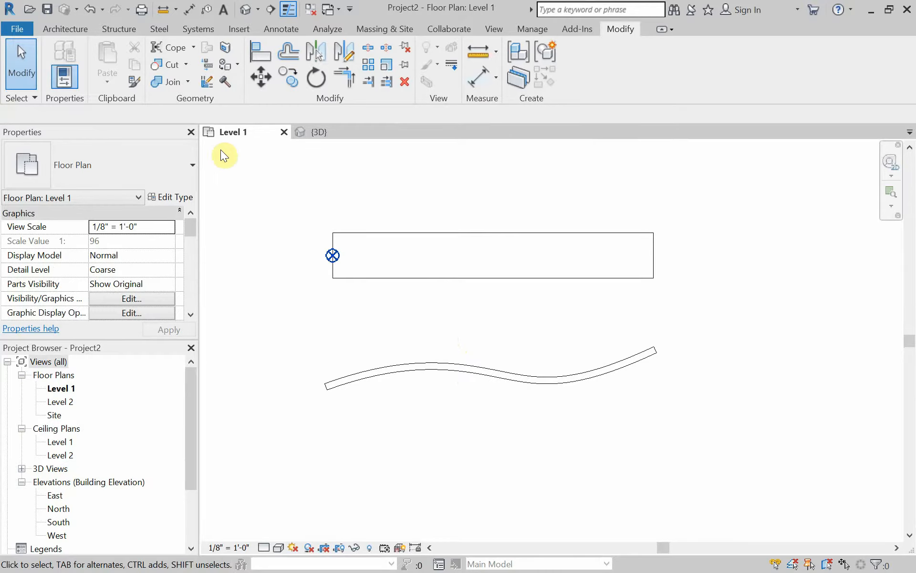
pyautogui.click(50, 27)
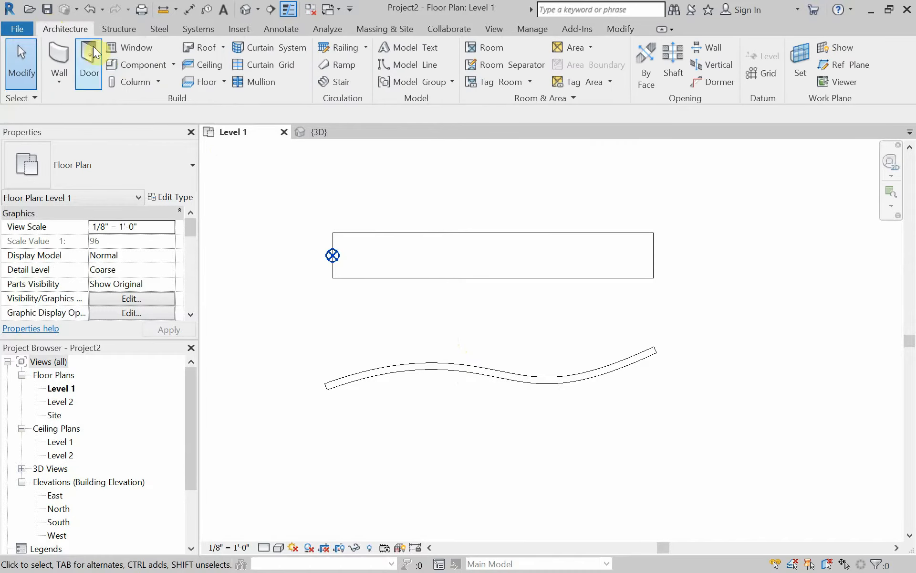
pyautogui.click(174, 65)
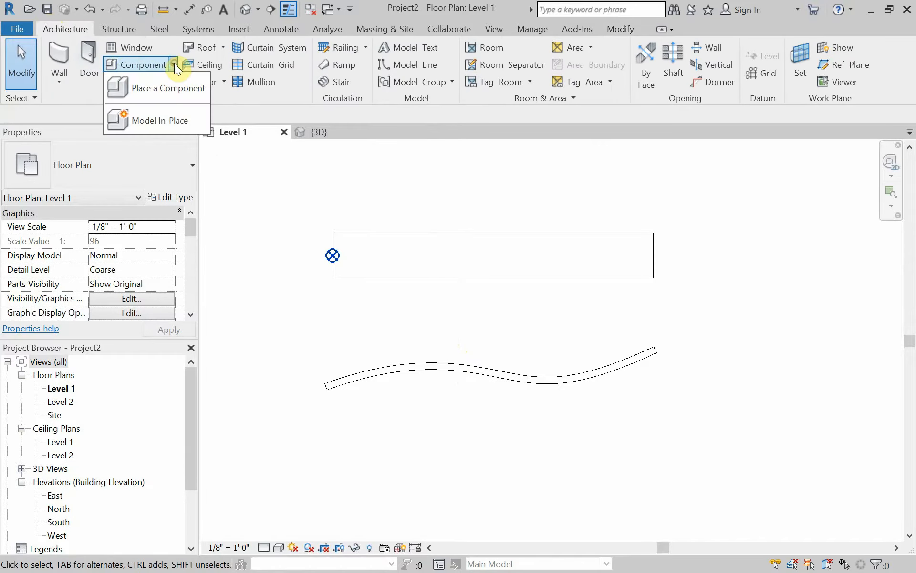
pyautogui.click(176, 120)
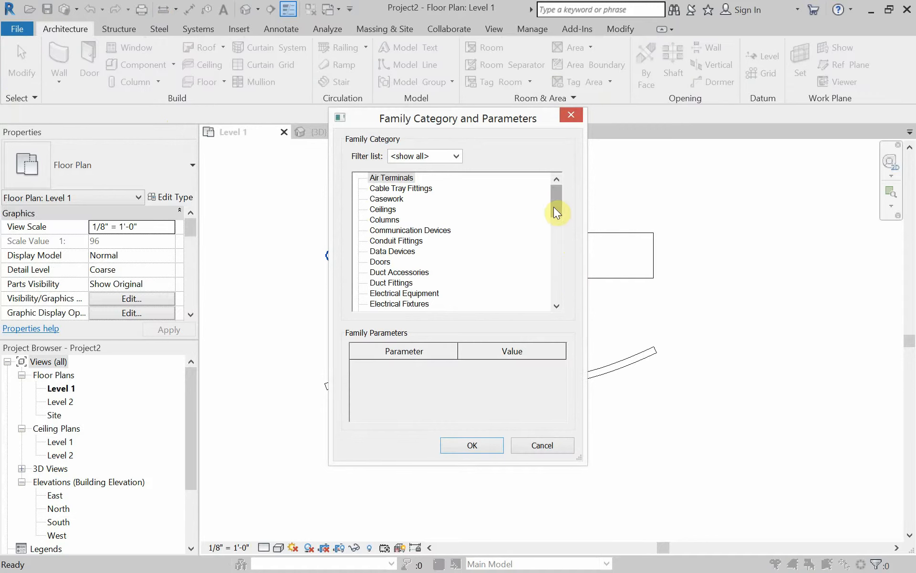
pyautogui.moveTo(554, 207); pyautogui.dragTo(553, 229)
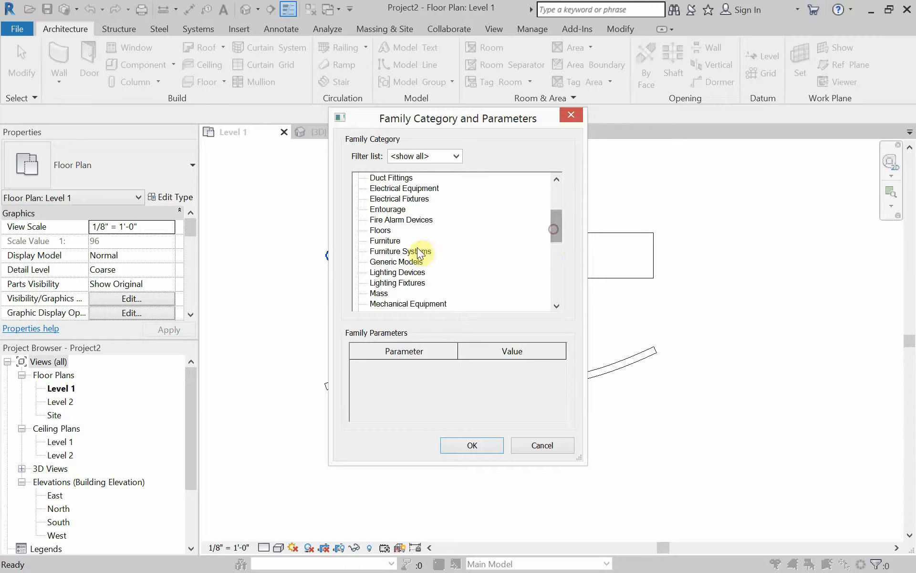
pyautogui.click(411, 262)
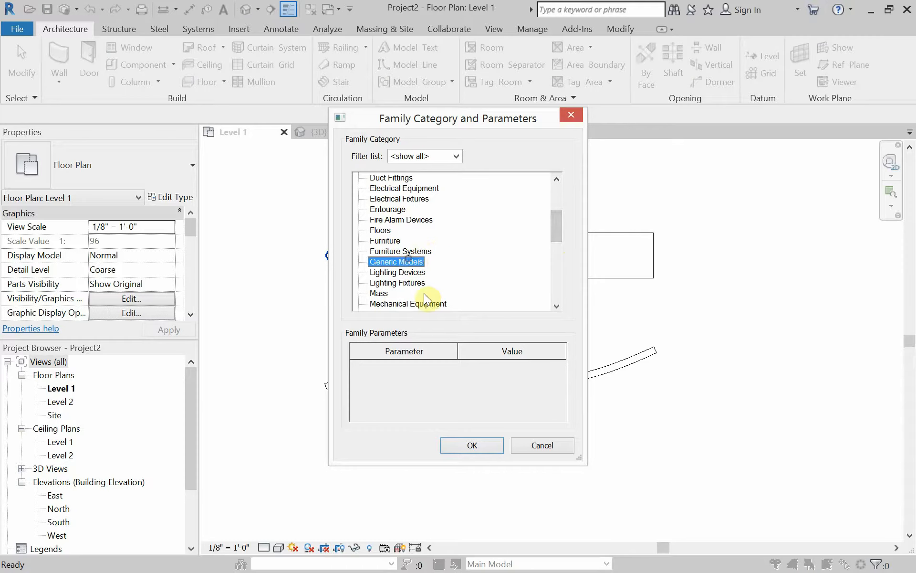
pyautogui.click(448, 442)
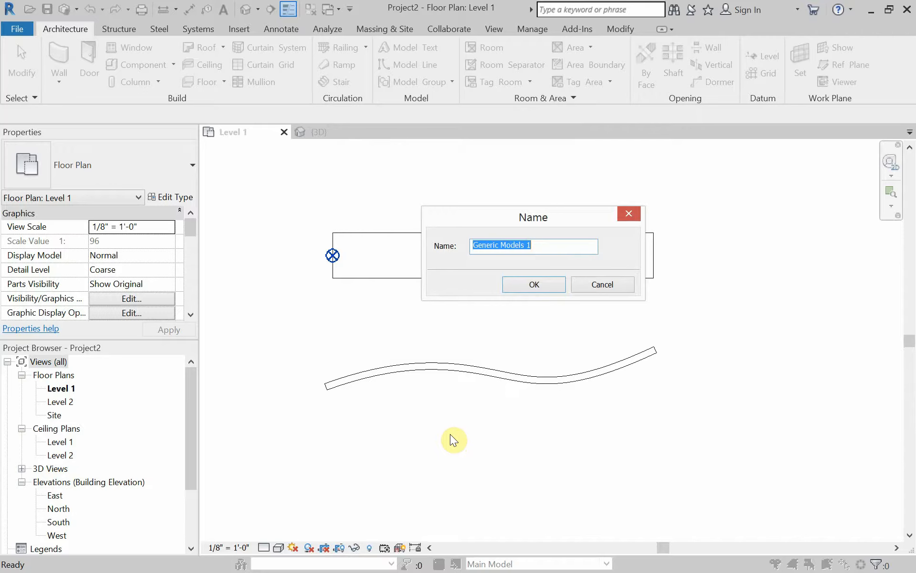
pyautogui.write('Sweep Blend 01')
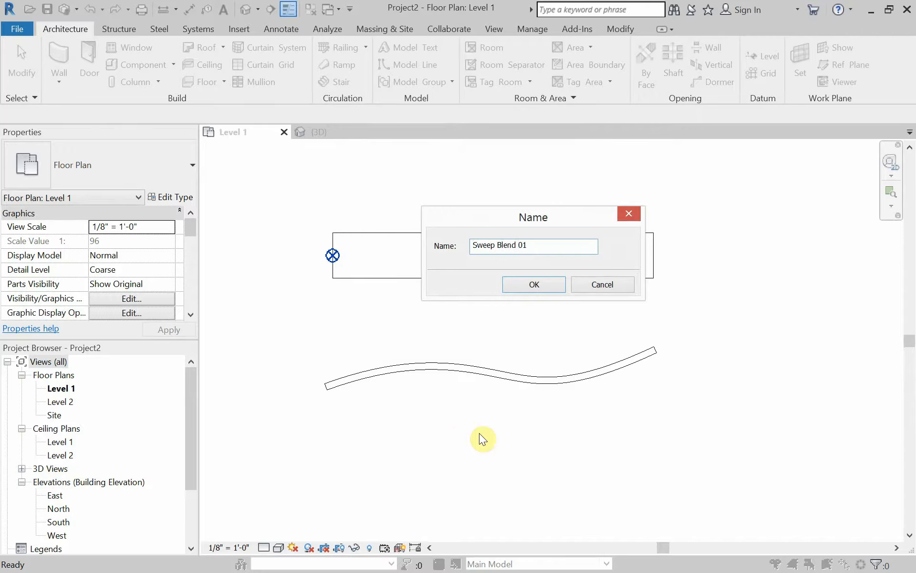
pyautogui.click(534, 284)
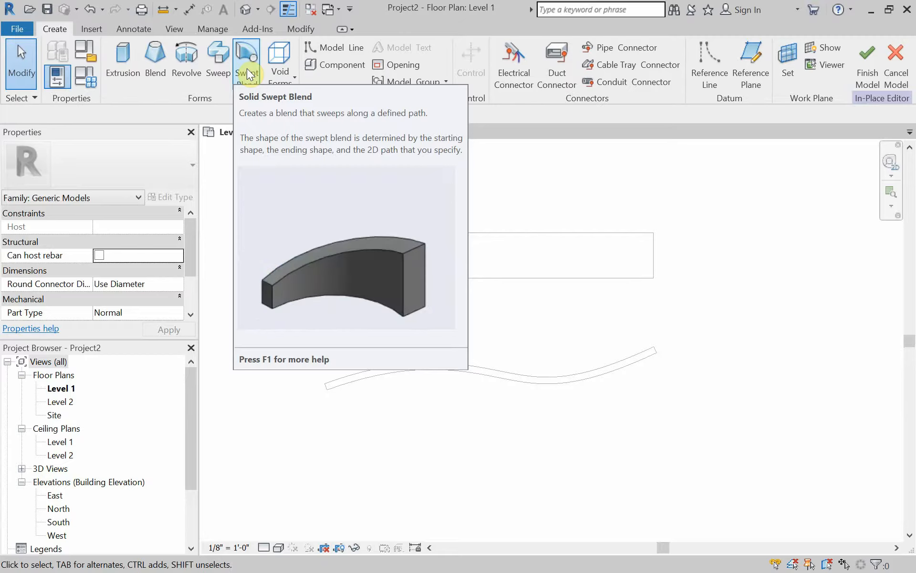
# Create a Swept Blend with a straight horizontal path 12'-0" long below the curved sweep, and finish the path sketch.
pyautogui.click(247, 73)
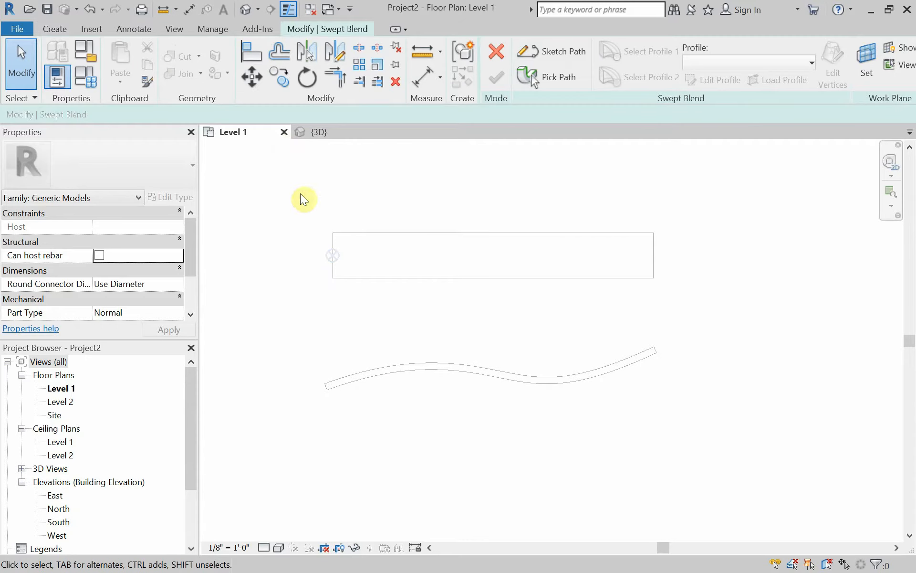
pyautogui.click(565, 61)
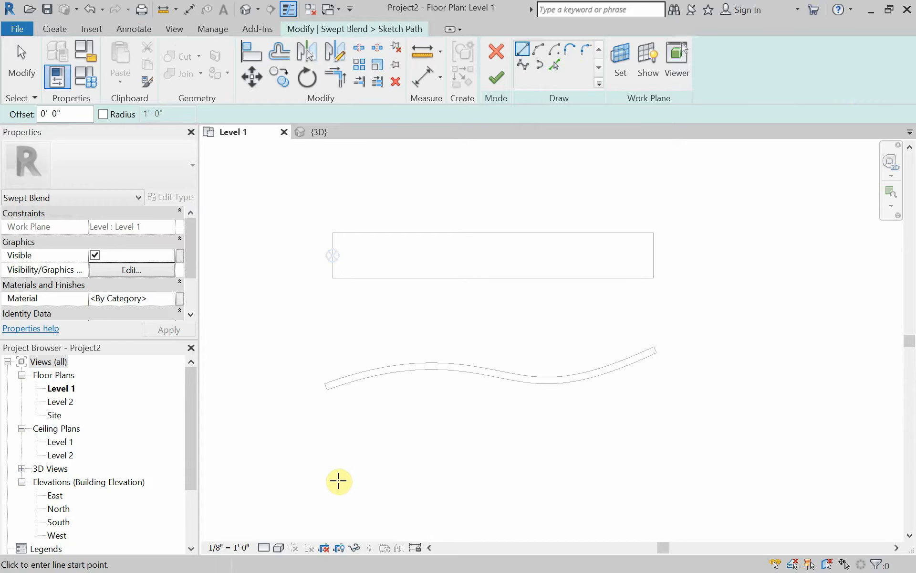
pyautogui.click(338, 481)
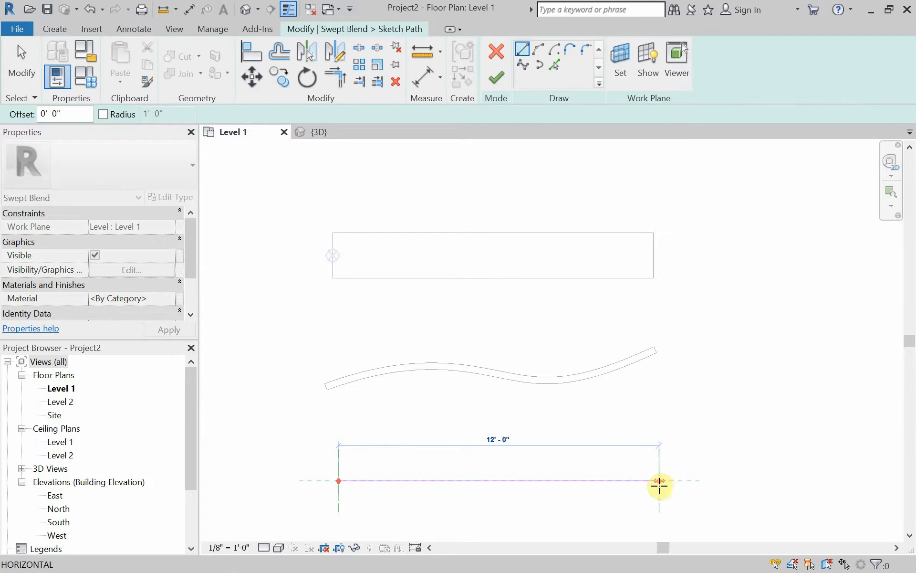
pyautogui.click(659, 483)
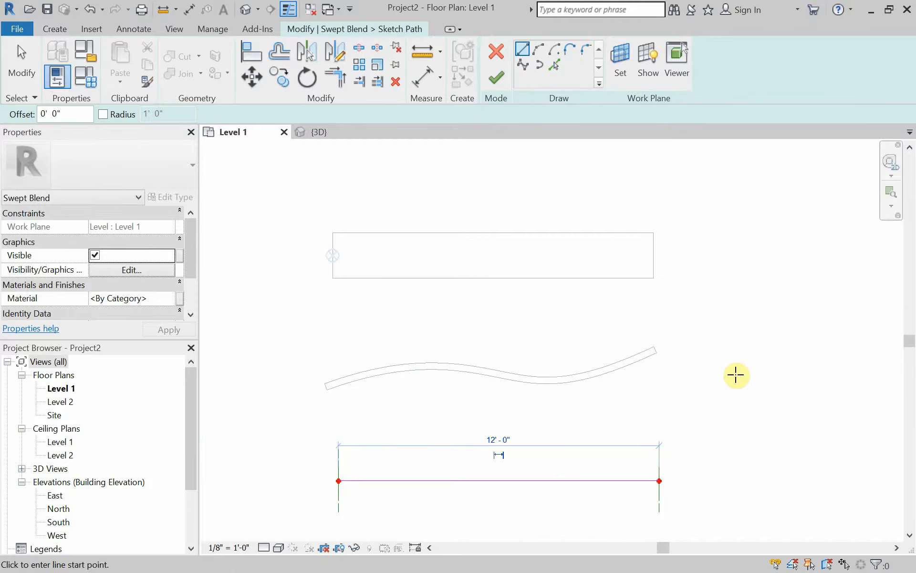
pyautogui.moveTo(607, 408); pyautogui.dragTo(616, 348, button='middle')
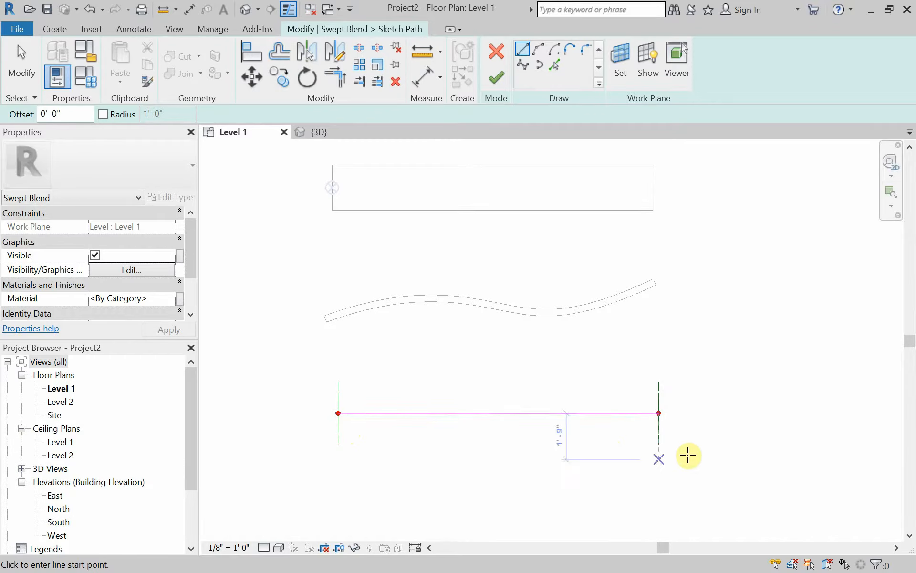
pyautogui.click(314, 132)
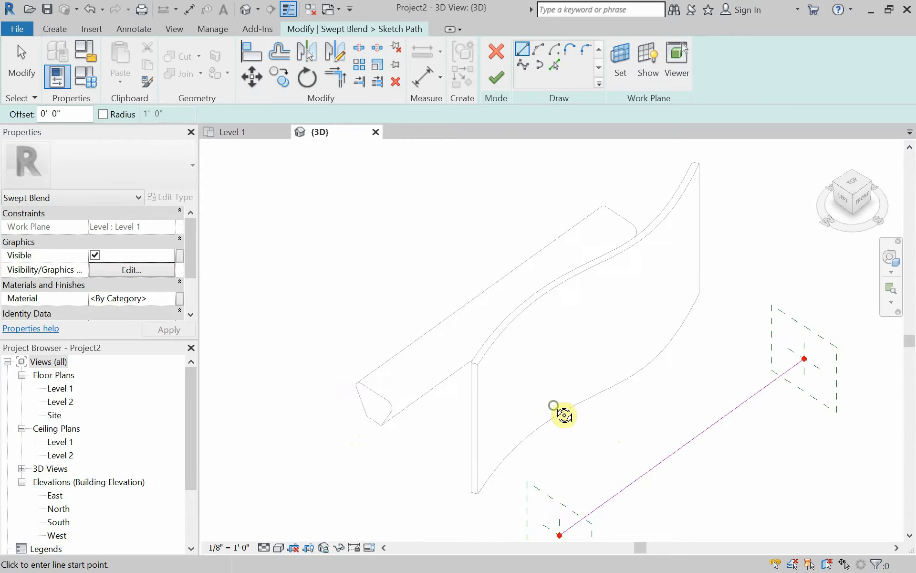
pyautogui.moveTo(556, 415)
pyautogui.keyDown('shift'); pyautogui.mouseDown(button='middle')
pyautogui.moveTo(538, 394)
pyautogui.moveTo(571, 403)
pyautogui.moveTo(442, 334)
pyautogui.mouseUp(button='middle'); pyautogui.keyUp('shift')
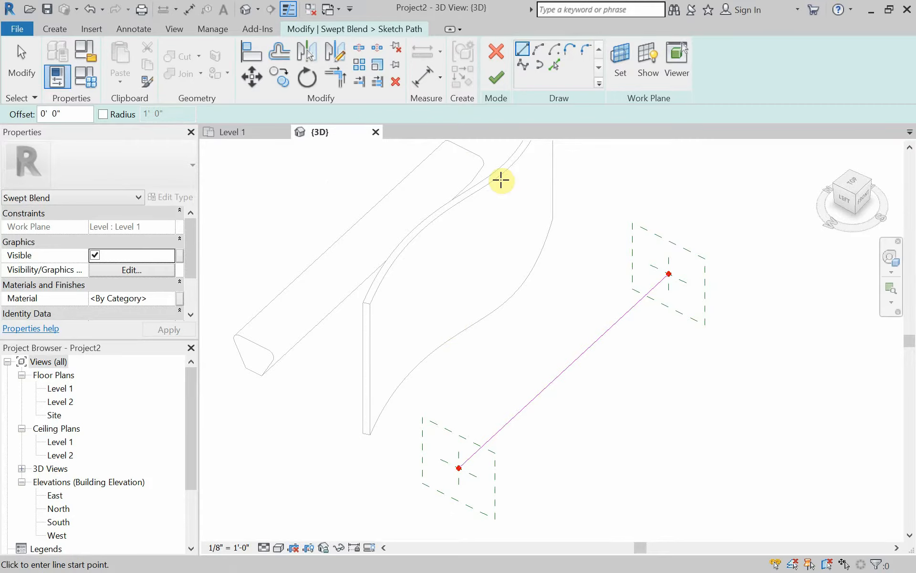
pyautogui.click(499, 83)
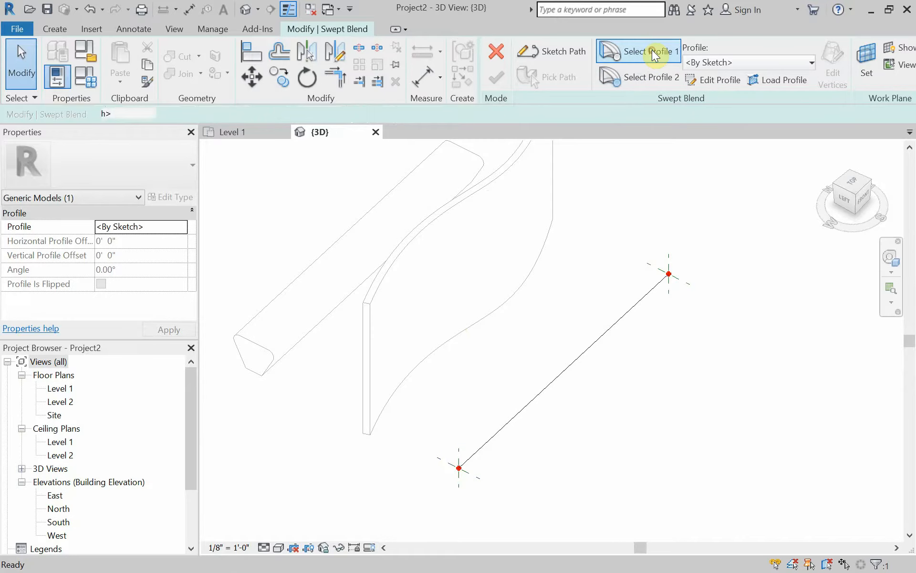
# Sketch half of the first profile: a short horizontal line from the path's start point and an outward-sloping line about 1'-6" long at about 122°.
pyautogui.click(711, 81)
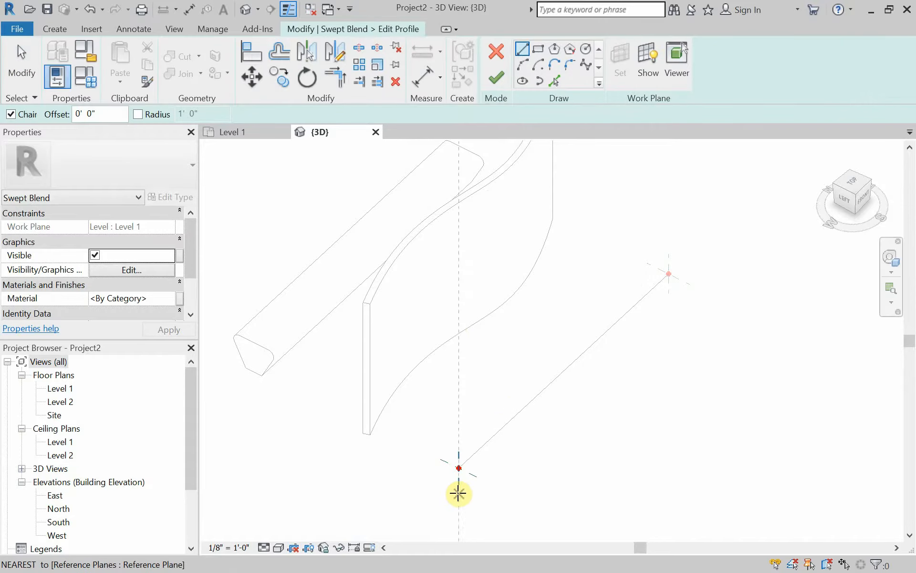
pyautogui.scroll(5, 458, 489)
pyautogui.scroll(2, 458, 487)
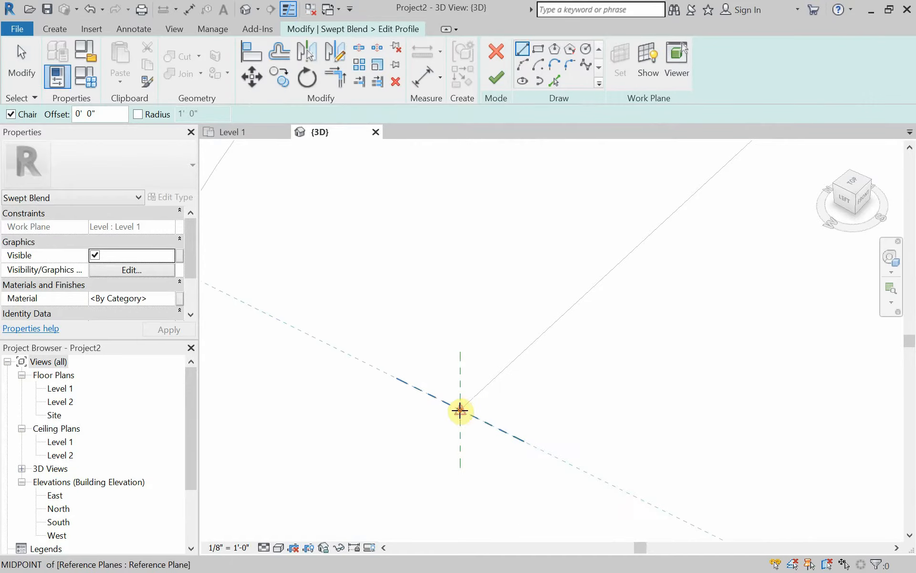
pyautogui.click(459, 409)
pyautogui.click(488, 422)
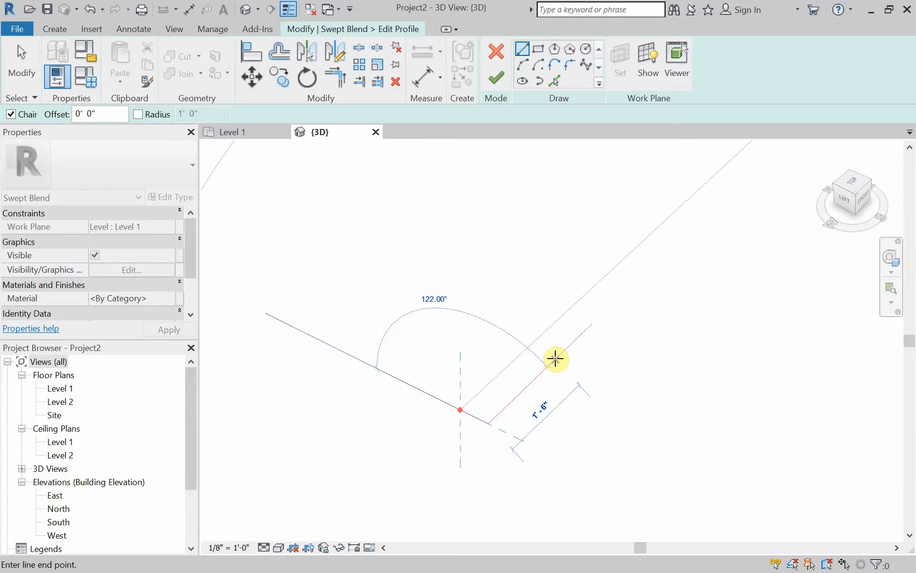
pyautogui.click(555, 357)
pyautogui.press('Escape')
pyautogui.press('Escape')
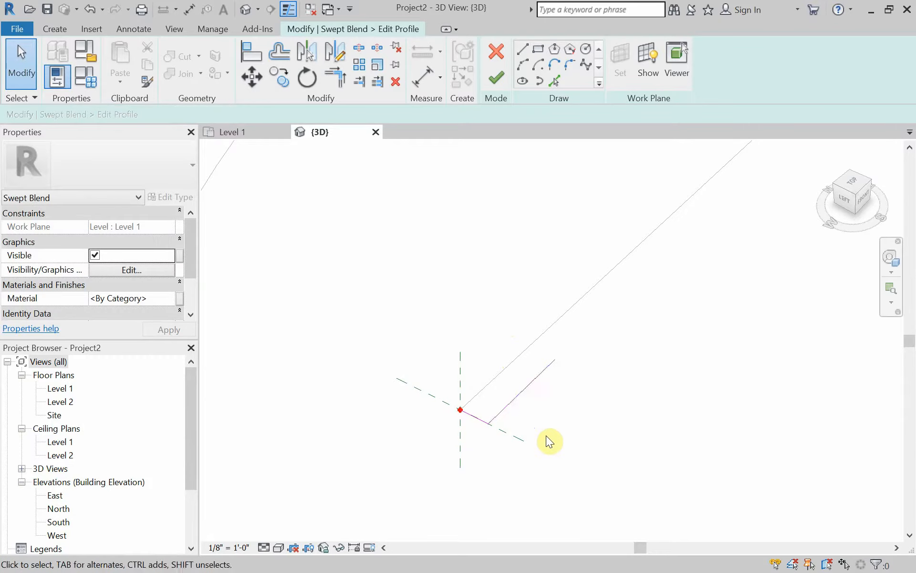
# Mirror a copy of the two profile lines about a vertical axis through the path's start point.
pyautogui.press('Tab')
pyautogui.click(528, 389)
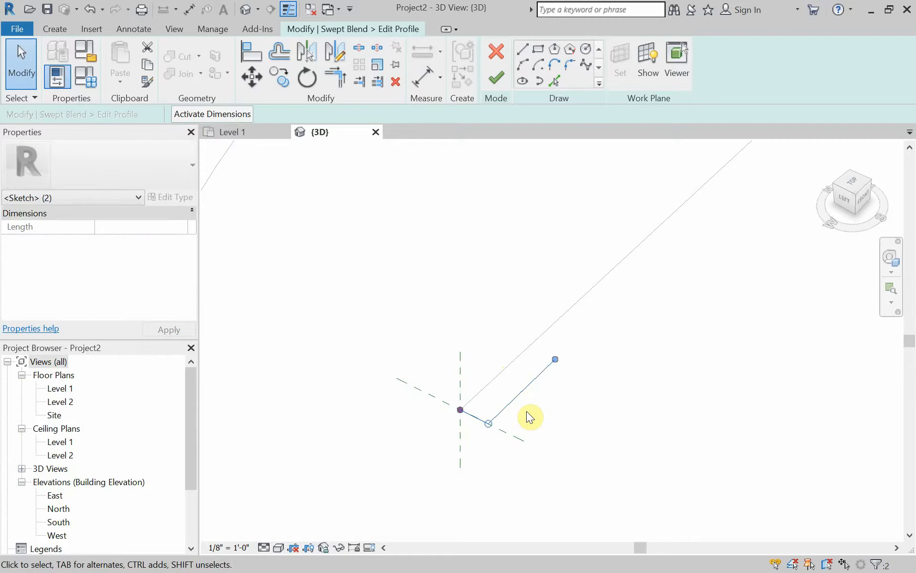
pyautogui.press('d')
pyautogui.press('m')
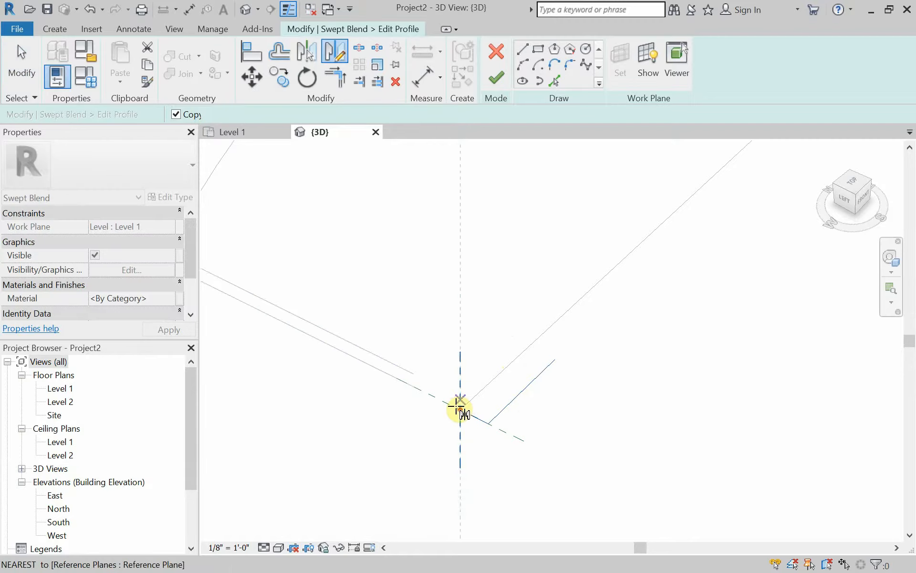
pyautogui.click(460, 409)
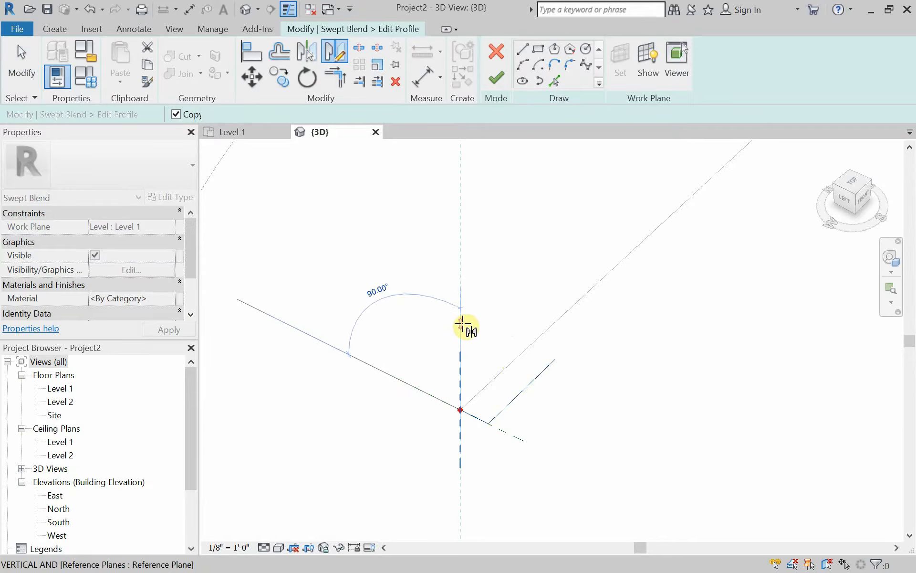
pyautogui.click(464, 302)
pyautogui.press('Escape')
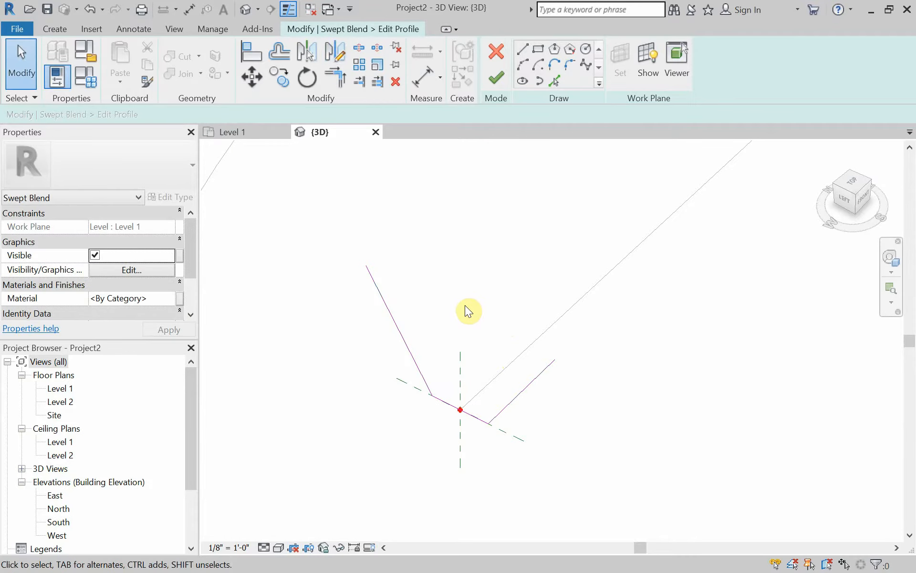
# Close the trapezoidal profile with a line joining the upper ends of the two sloping sides.
pyautogui.press('i')
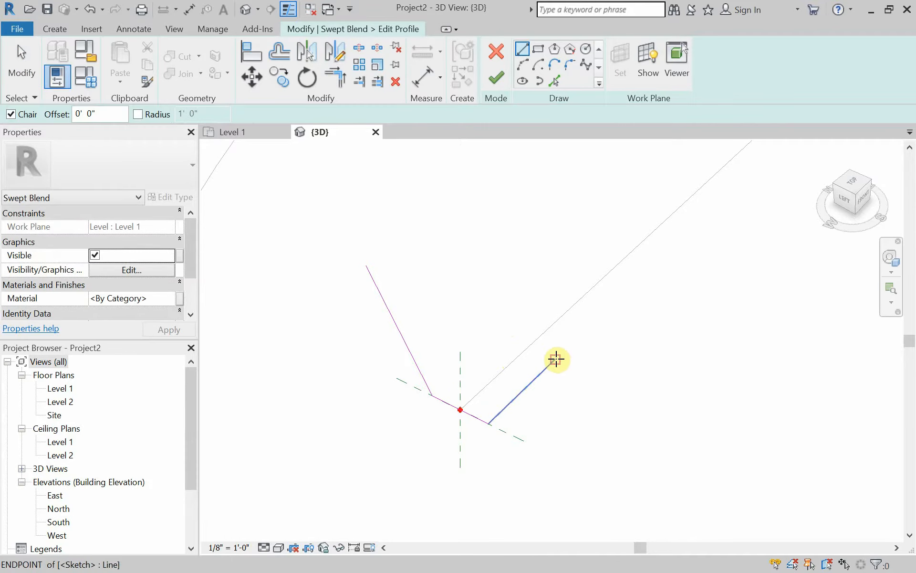
pyautogui.click(555, 358)
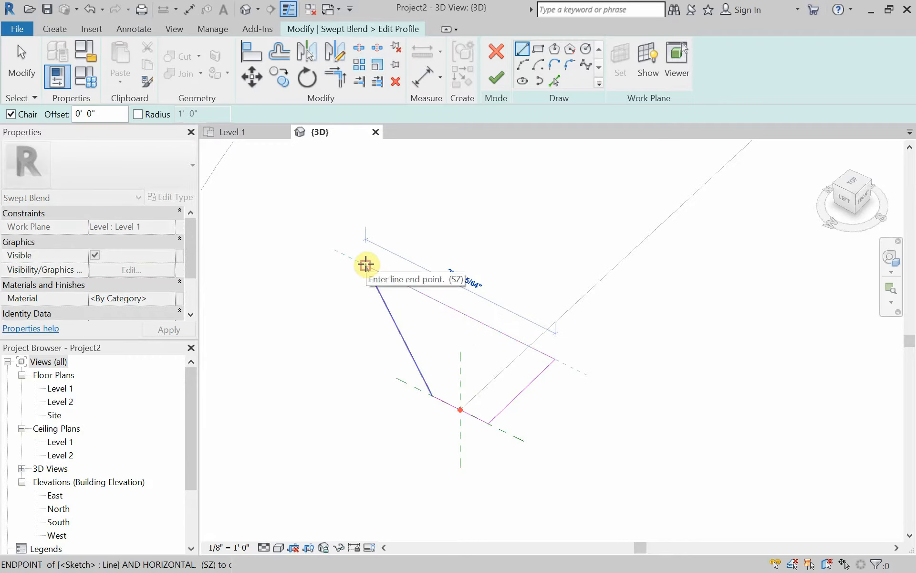
pyautogui.click(365, 265)
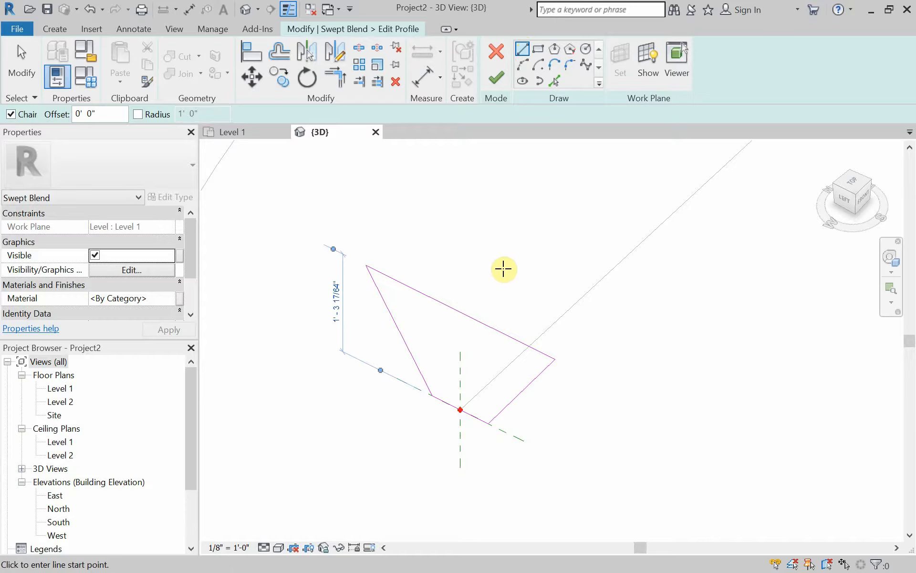
# Round both upper corners of the trapezoidal profile with fillet arcs of about 3" radius.
pyautogui.click(585, 65)
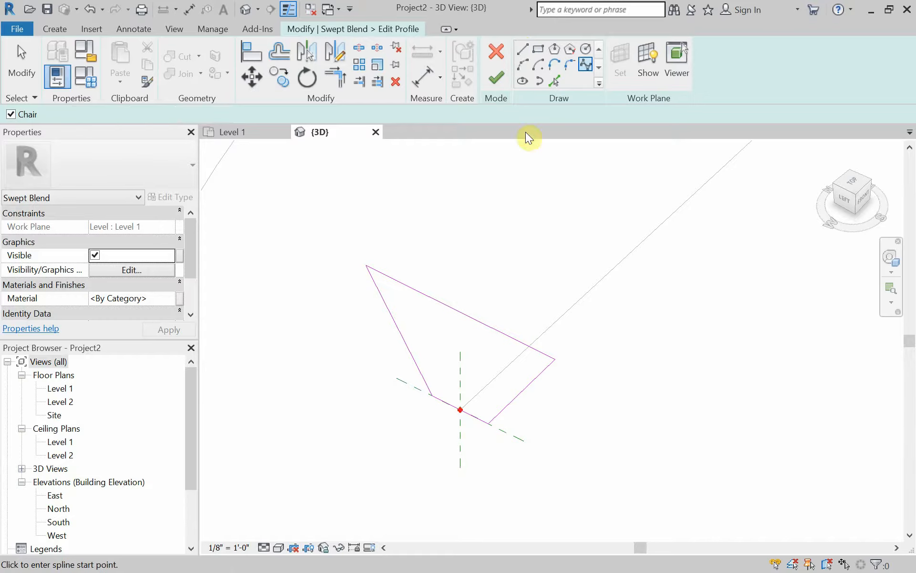
pyautogui.click(569, 65)
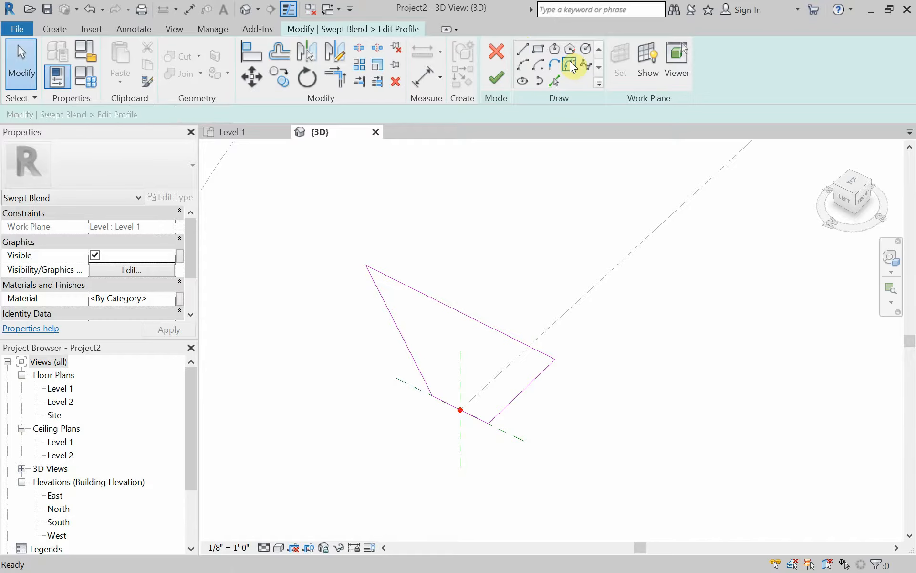
pyautogui.click(521, 341)
pyautogui.click(544, 373)
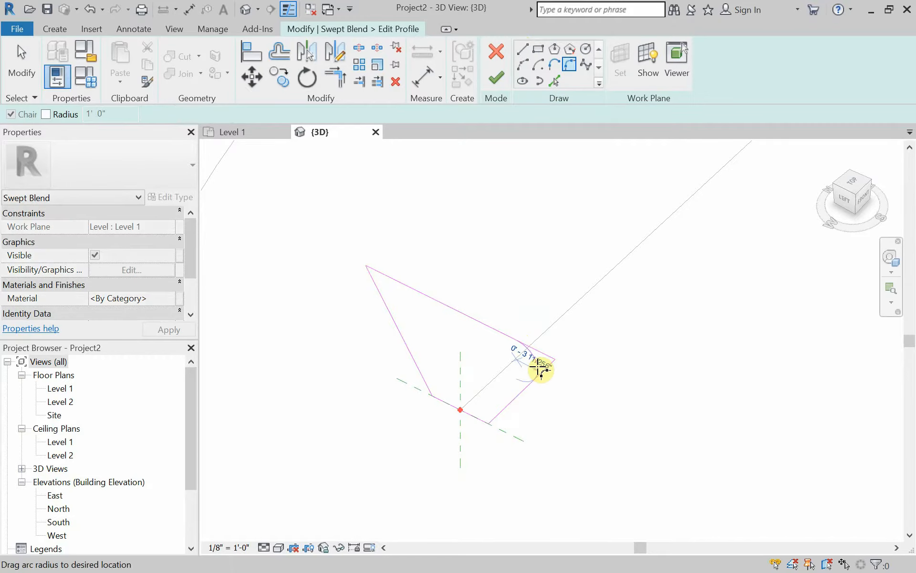
pyautogui.click(539, 367)
pyautogui.click(388, 274)
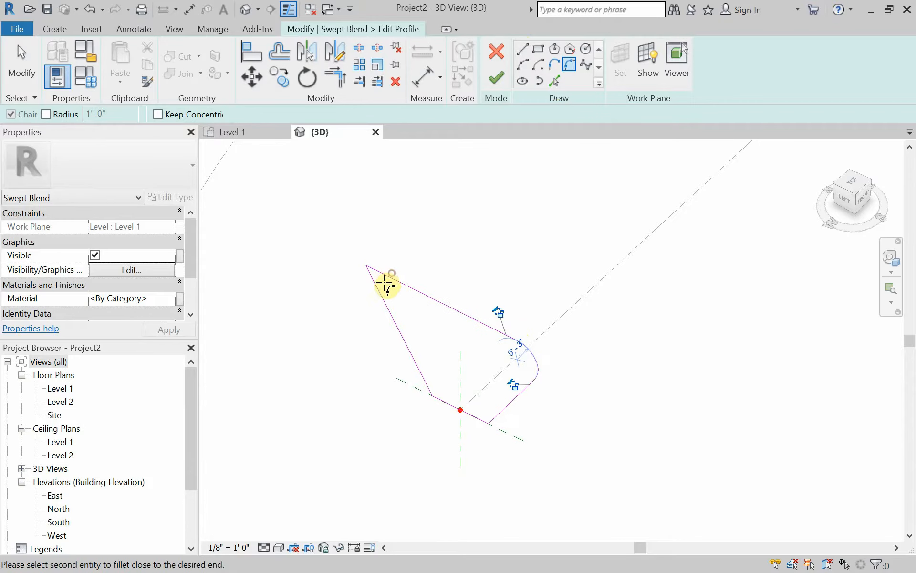
pyautogui.click(380, 288)
pyautogui.click(386, 293)
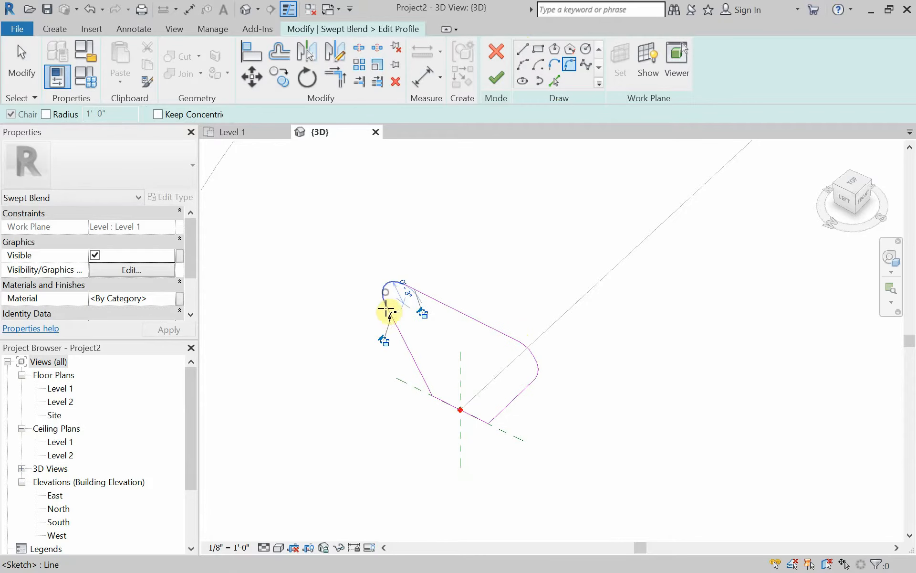
pyautogui.press('Escape')
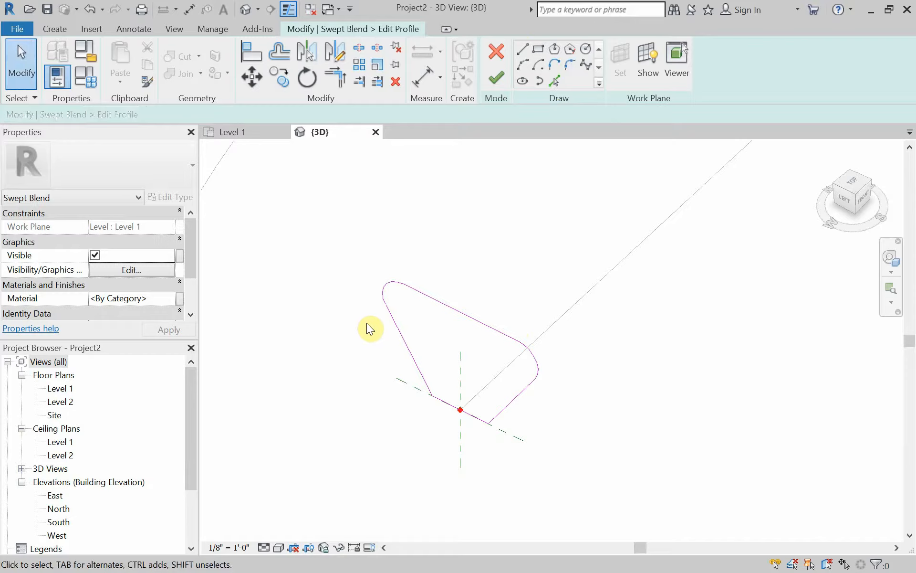
pyautogui.scroll(-4, 368, 327)
pyautogui.moveTo(428, 307)
pyautogui.keyDown('shift'); pyautogui.mouseDown(button='middle')
pyautogui.moveTo(435, 328)
pyautogui.moveTo(445, 327)
pyautogui.moveTo(467, 280)
pyautogui.moveTo(425, 377)
pyautogui.moveTo(466, 372)
pyautogui.moveTo(450, 365)
pyautogui.mouseUp(button='middle'); pyautogui.keyUp('shift')
pyautogui.scroll(-2, 425, 376)
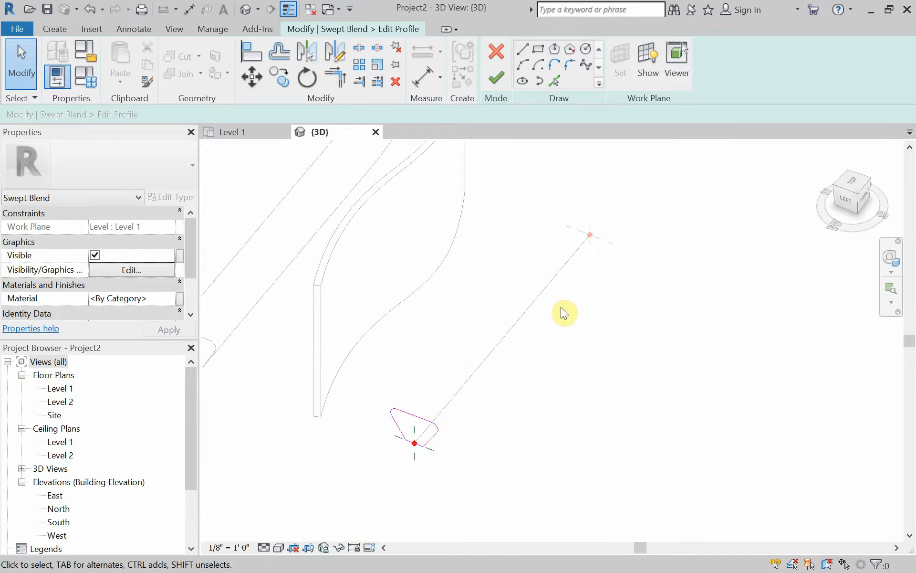
# Finish the first profile sketch and start sketching the second profile of the swept blend.
pyautogui.click(500, 82)
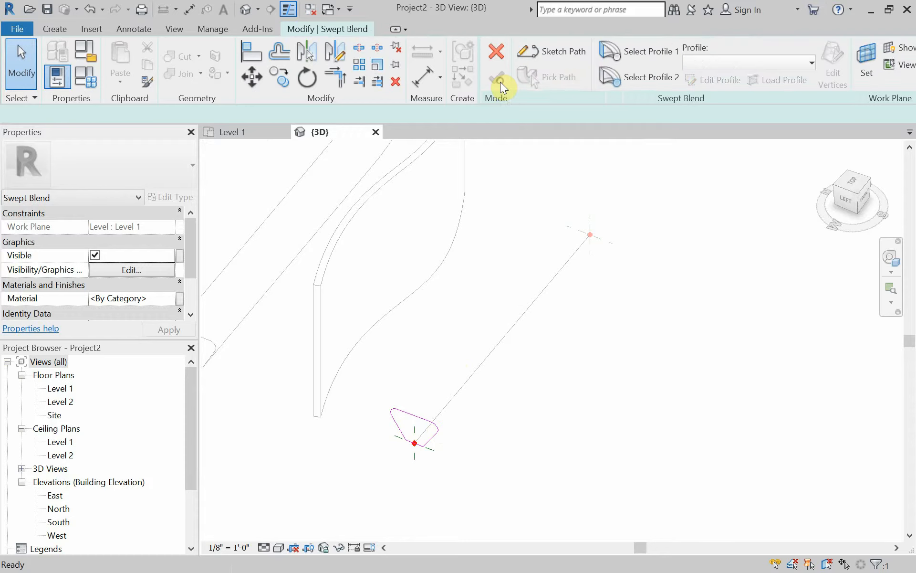
pyautogui.click(631, 82)
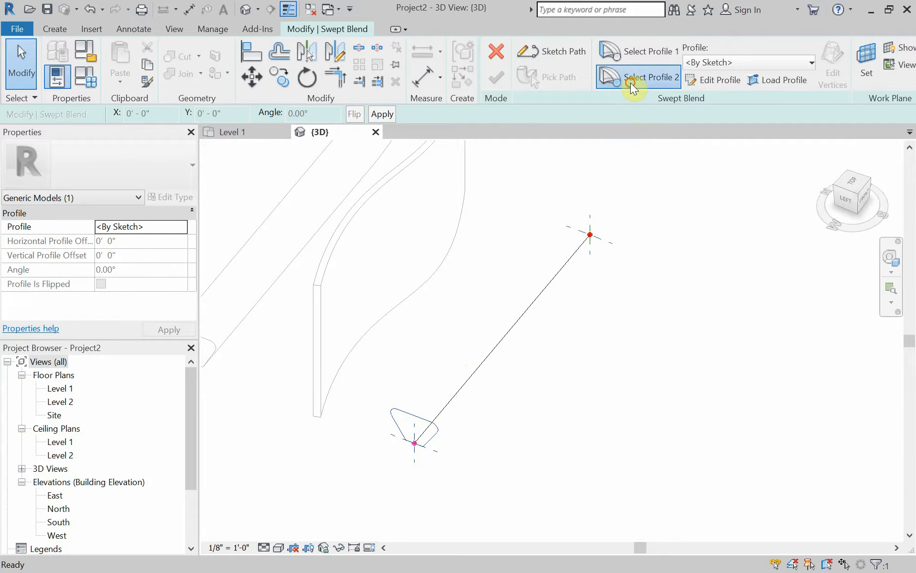
pyautogui.click(704, 81)
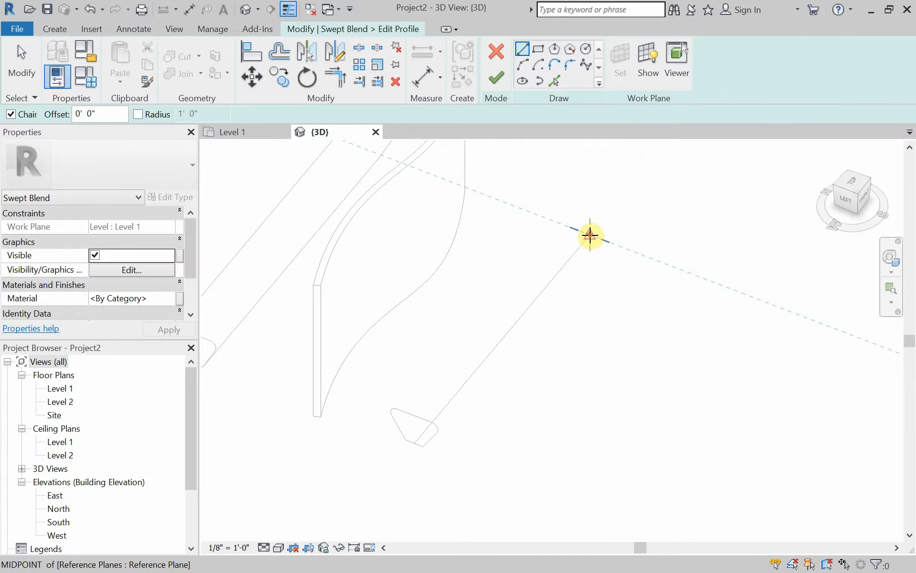
# Sketch half of the second profile: a horizontal line from the path's endpoint and an inward-sloping line about 1'-6" long at about 80°.
pyautogui.scroll(2, 590, 234)
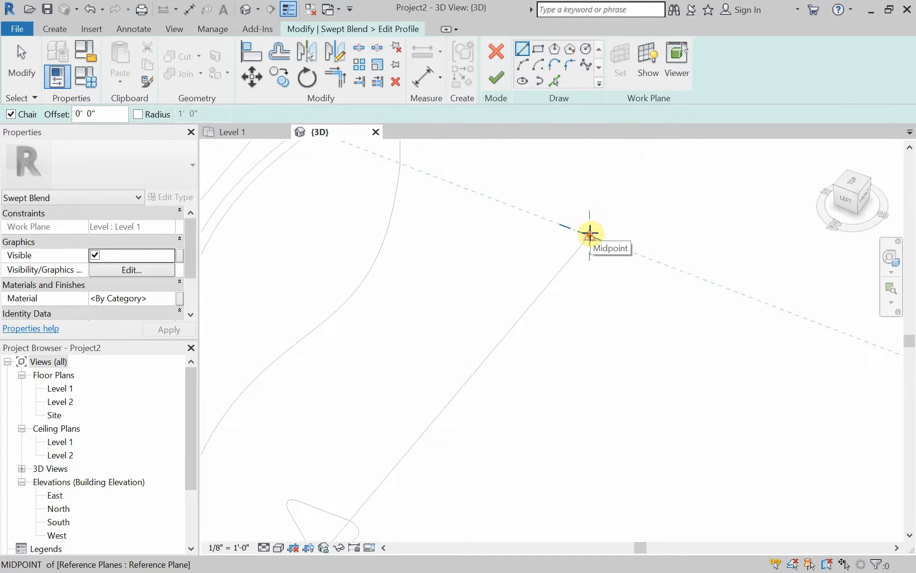
pyautogui.click(590, 234)
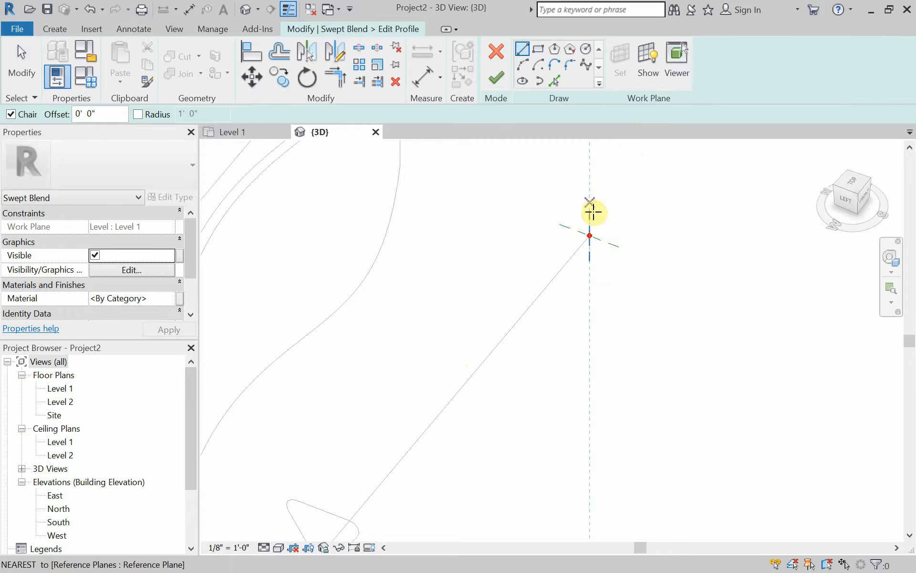
pyautogui.press('Escape')
pyautogui.scroll(-1, 594, 221)
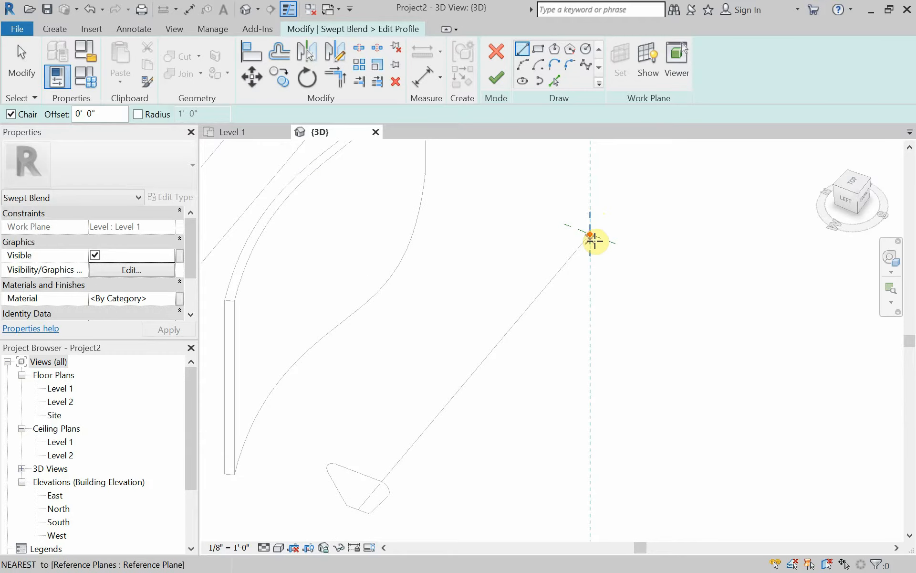
pyautogui.click(590, 234)
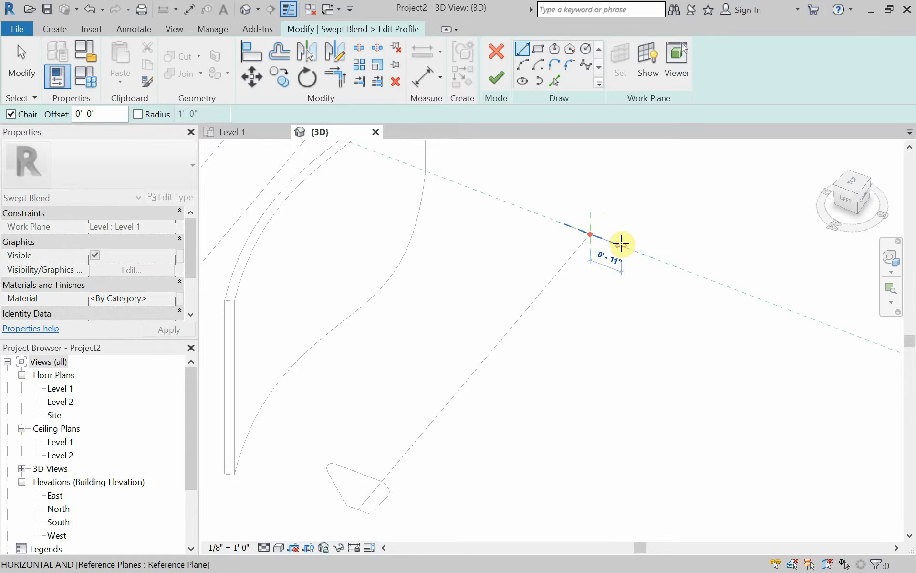
pyautogui.click(630, 247)
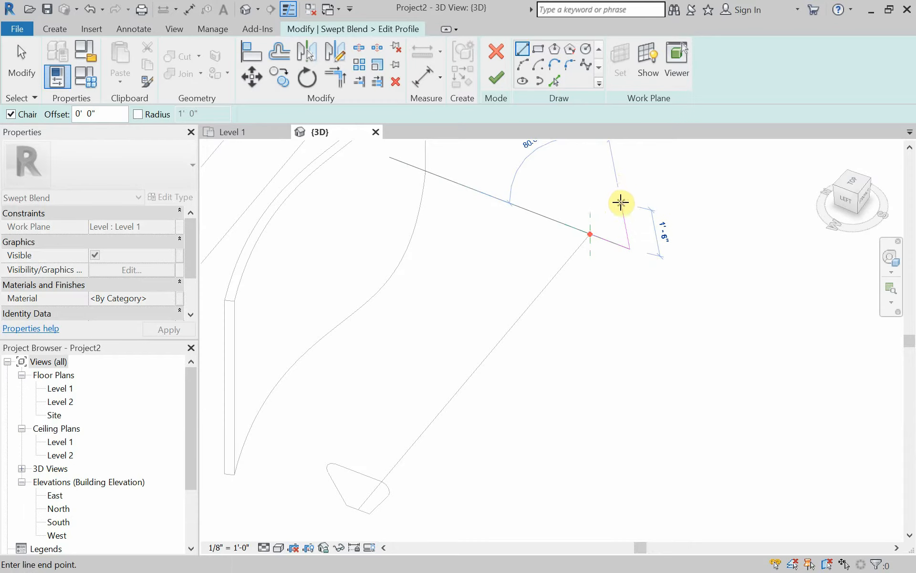
pyautogui.click(620, 203)
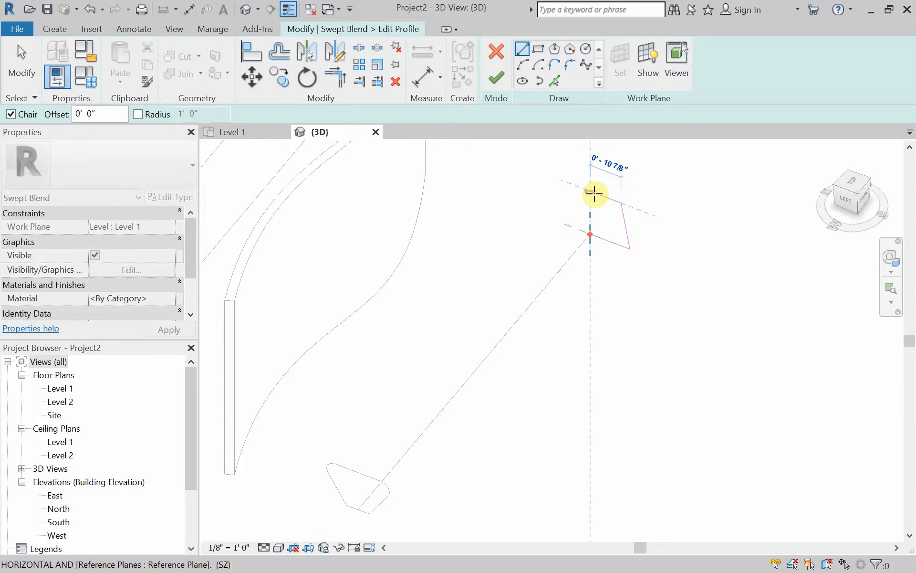
pyautogui.press('Escape')
pyautogui.press('Escape')
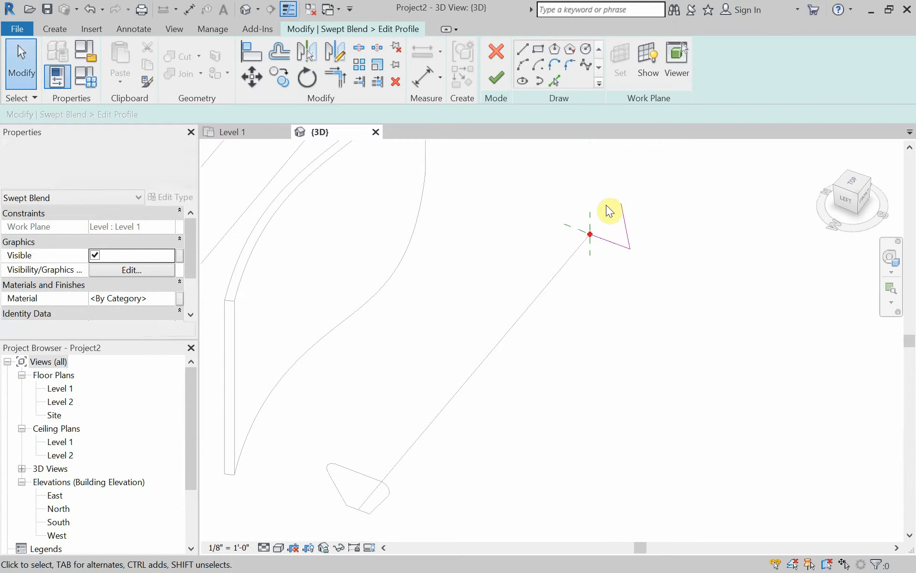
# Mirror a copy of the second profile's two lines about a vertical axis through the path's endpoint.
pyautogui.press('Tab')
pyautogui.click(619, 247)
pyautogui.press('d')
pyautogui.press('m')
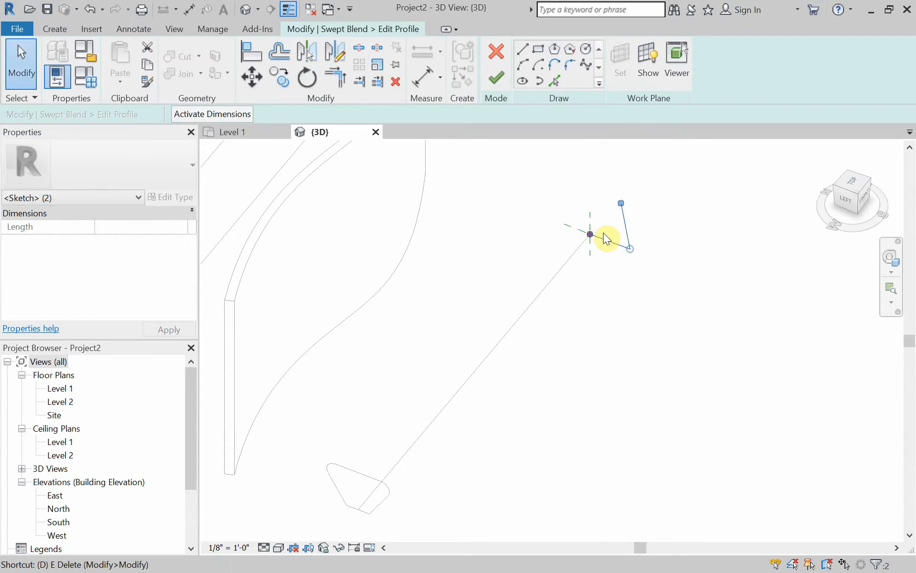
pyautogui.click(590, 234)
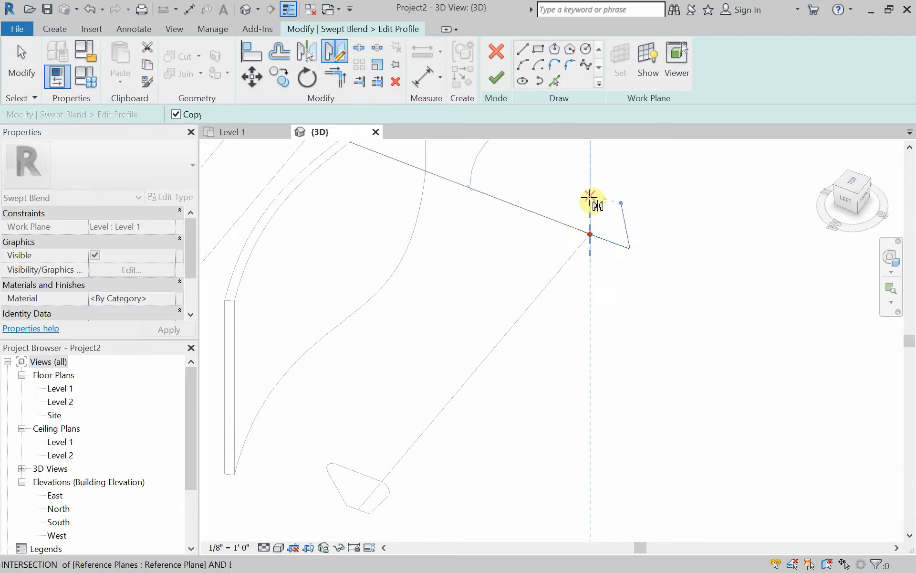
pyautogui.click(590, 197)
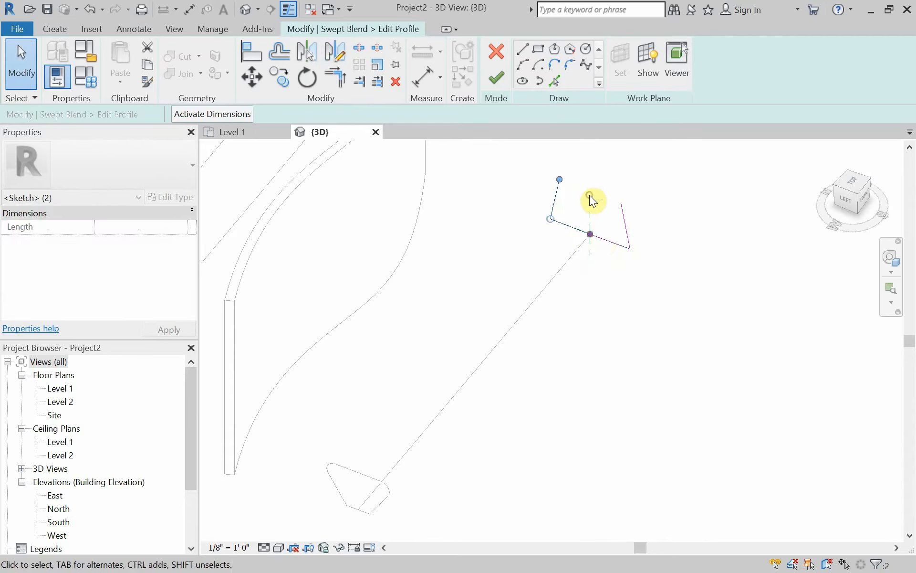
pyautogui.click(594, 279)
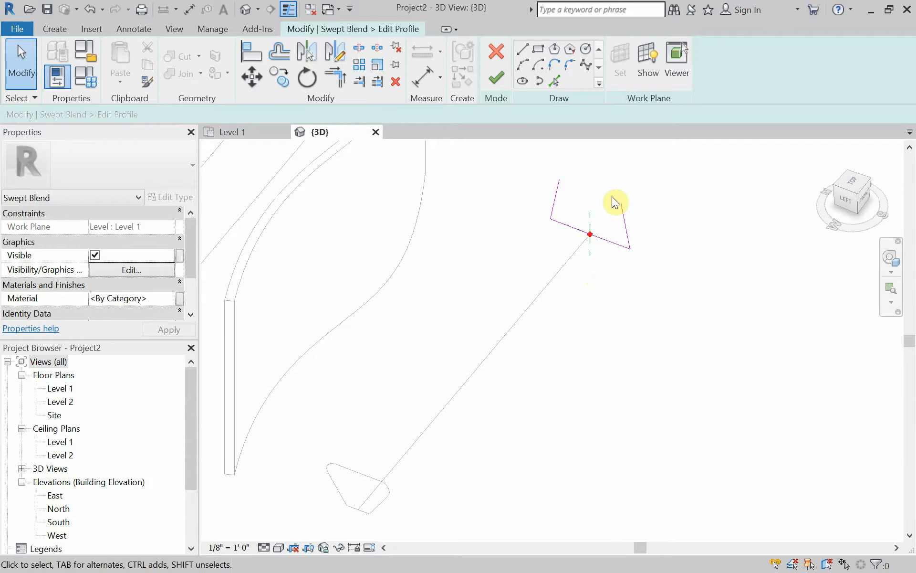
# Close the second profile with a line joining the upper ends of its two sloping sides.
pyautogui.press('l')
pyautogui.press('i')
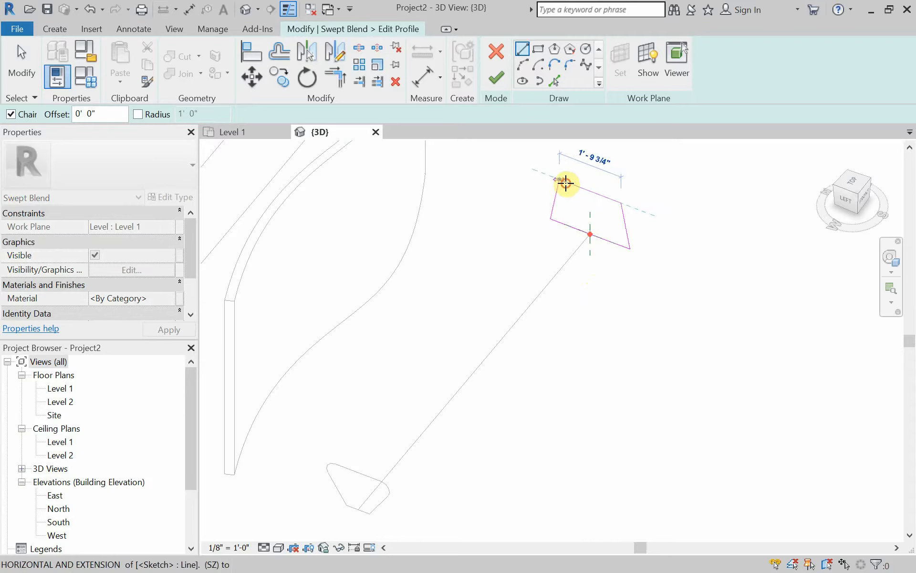
pyautogui.click(566, 182)
pyautogui.press('Escape')
pyautogui.press('Escape')
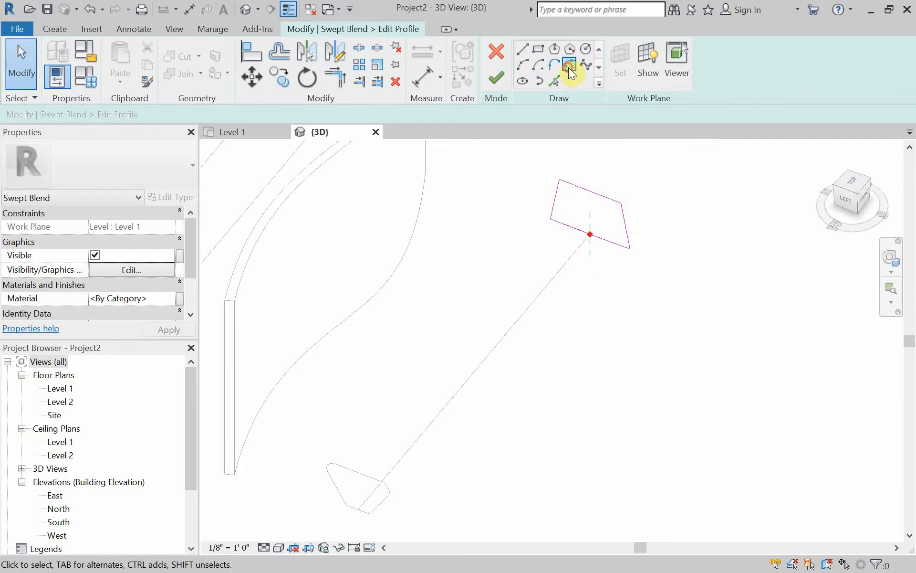
# Round both upper corners of the second profile with fillet arcs, using about 5 1/2" radius for the first and a larger radius for the other.
pyautogui.click(569, 68)
pyautogui.click(557, 190)
pyautogui.click(566, 185)
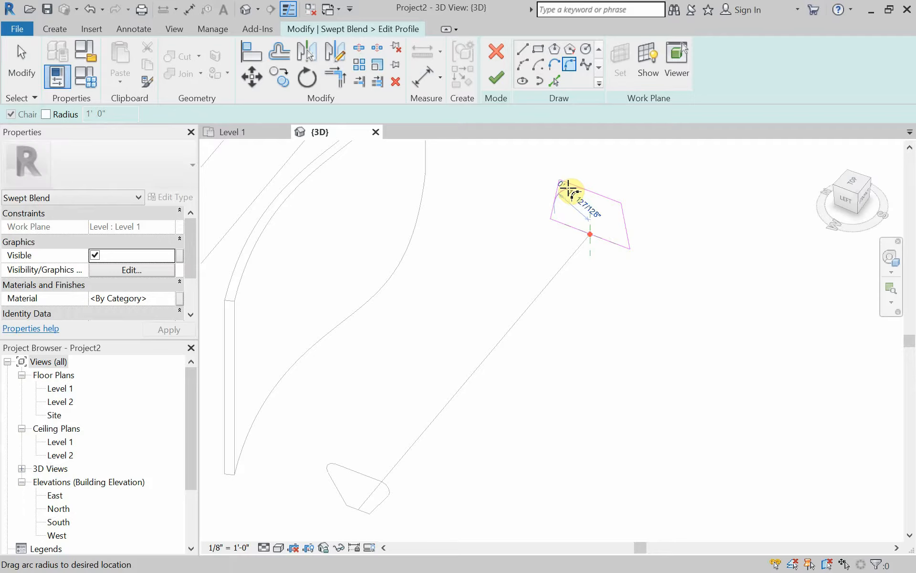
pyautogui.scroll(5, 567, 189)
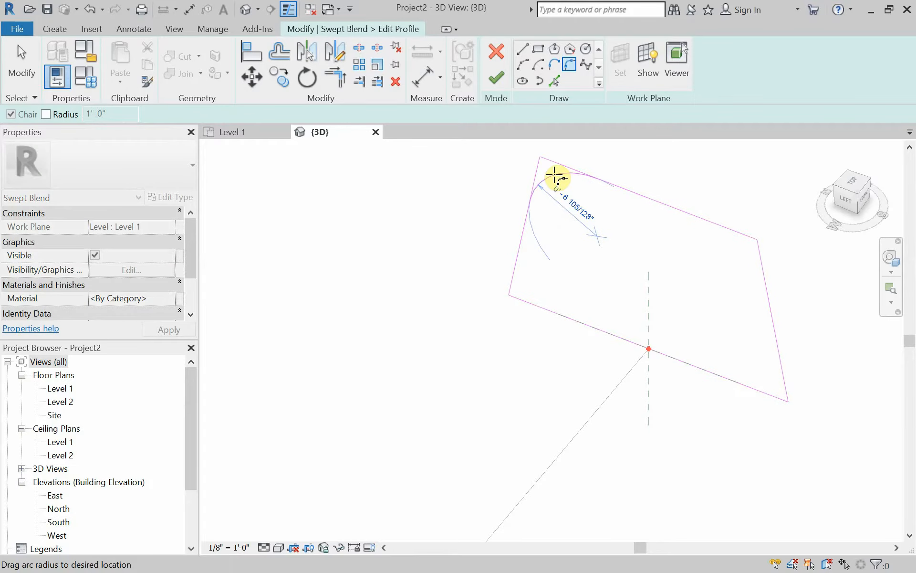
pyautogui.click(552, 172)
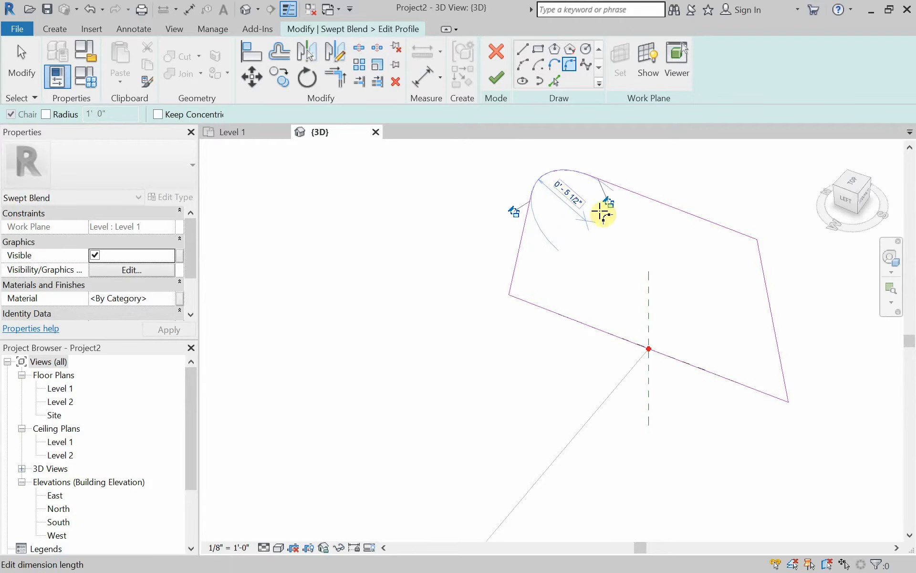
pyautogui.click(762, 262)
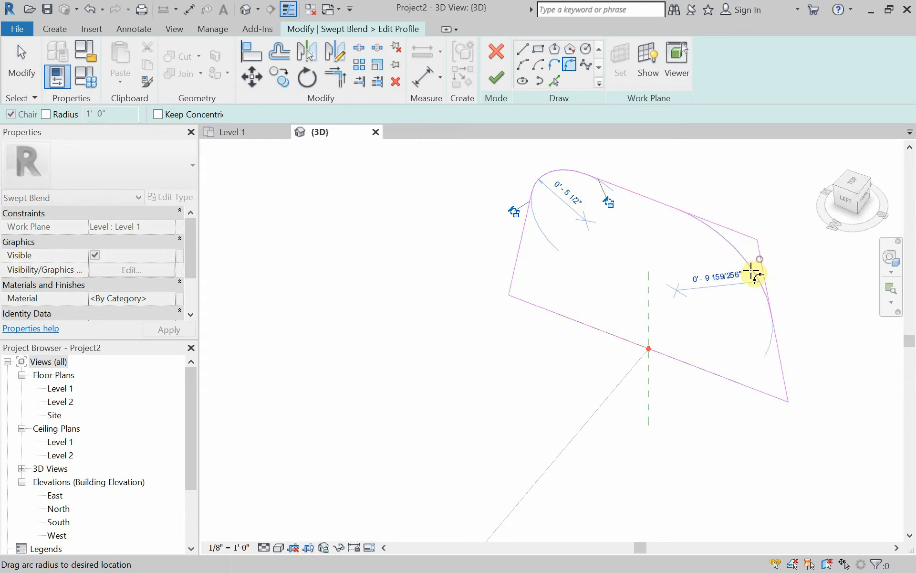
pyautogui.click(743, 246)
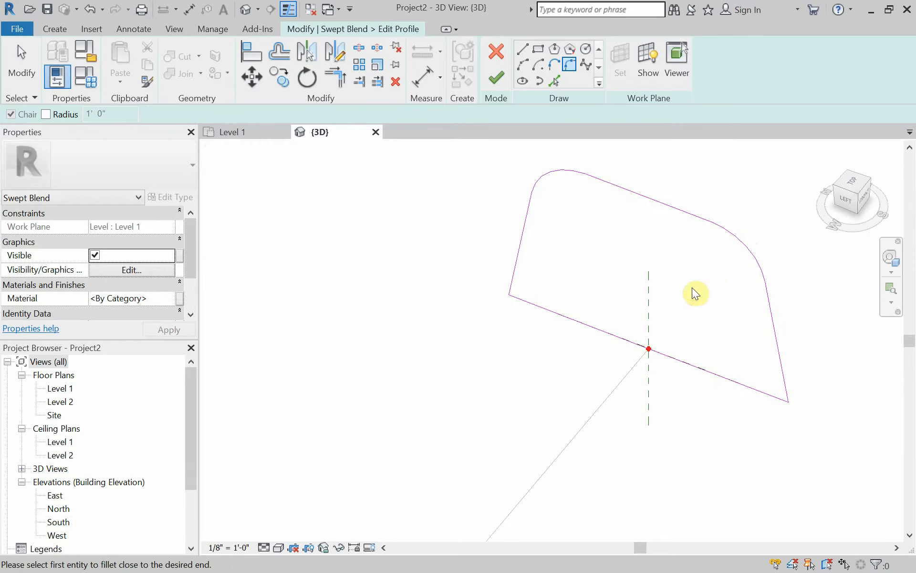
pyautogui.press('Escape')
pyautogui.press('Escape')
# Finish the second profile, generate the swept blend, and complete the in-place model.
pyautogui.scroll(-5, 544, 270)
pyautogui.scroll(-2, 543, 271)
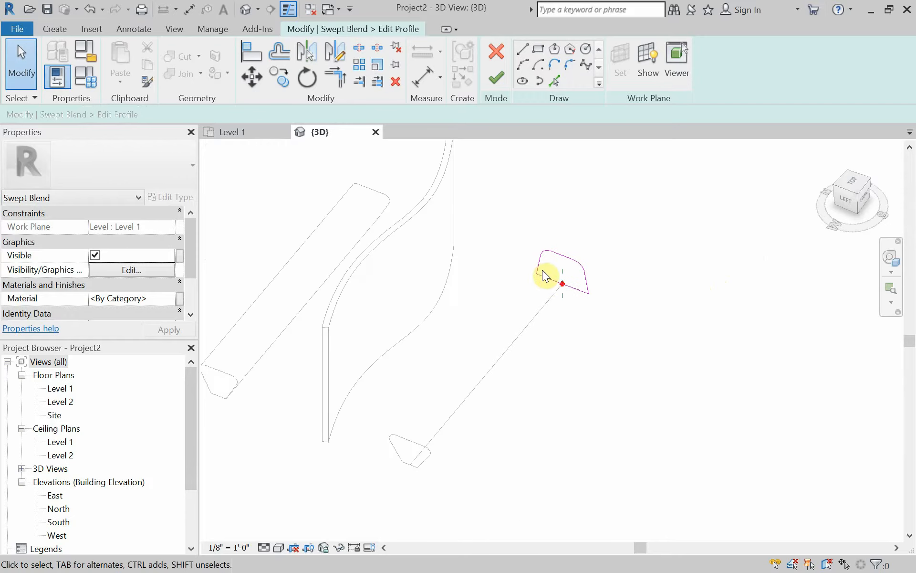
pyautogui.keyDown('shift'); pyautogui.moveTo(559, 385); pyautogui.dragTo(560, 317, button='middle'); pyautogui.keyUp('shift')
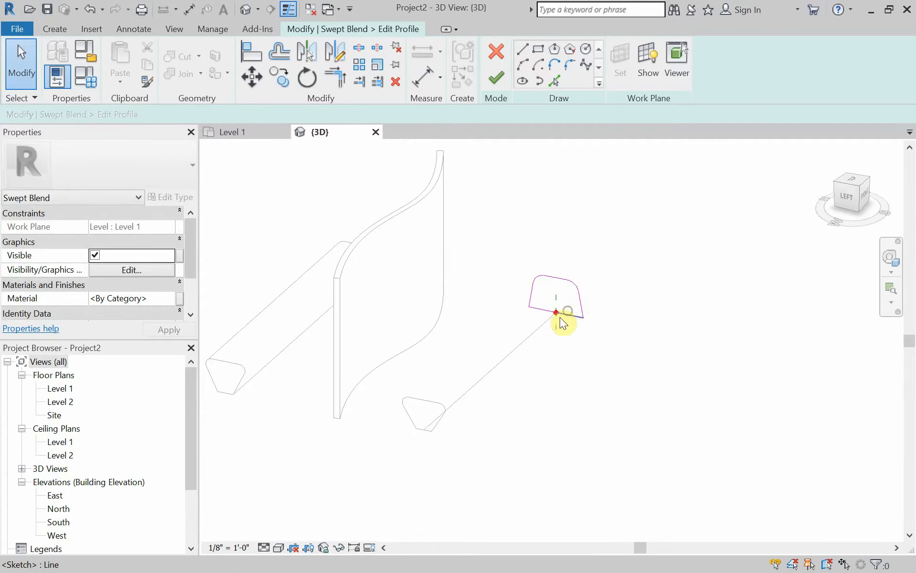
pyautogui.scroll(1, 492, 318)
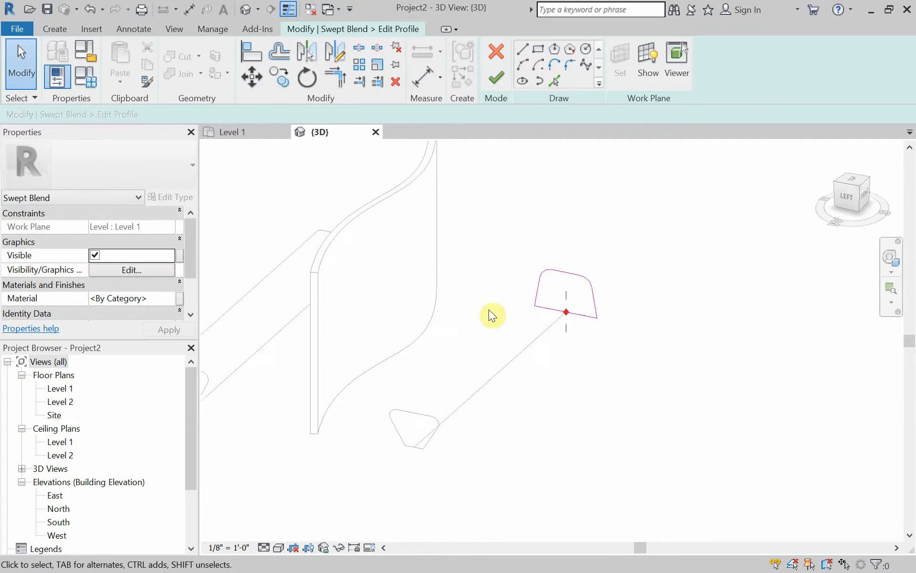
pyautogui.click(492, 78)
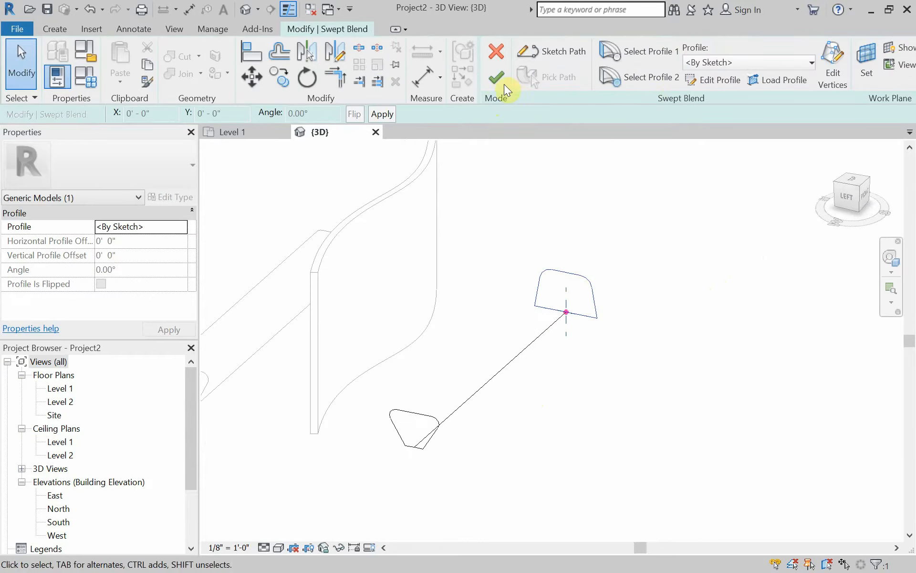
pyautogui.click(496, 78)
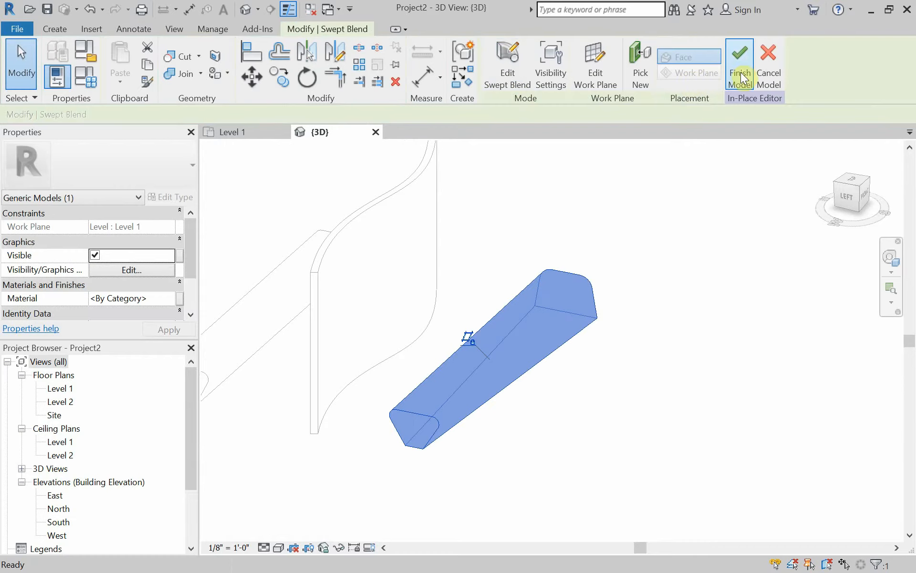
pyautogui.click(740, 76)
pyautogui.moveTo(650, 311)
pyautogui.keyDown('shift'); pyautogui.mouseDown(button='middle')
pyautogui.moveTo(613, 313)
pyautogui.moveTo(299, 247)
pyautogui.moveTo(649, 297)
pyautogui.mouseUp(button='middle'); pyautogui.keyUp('shift')
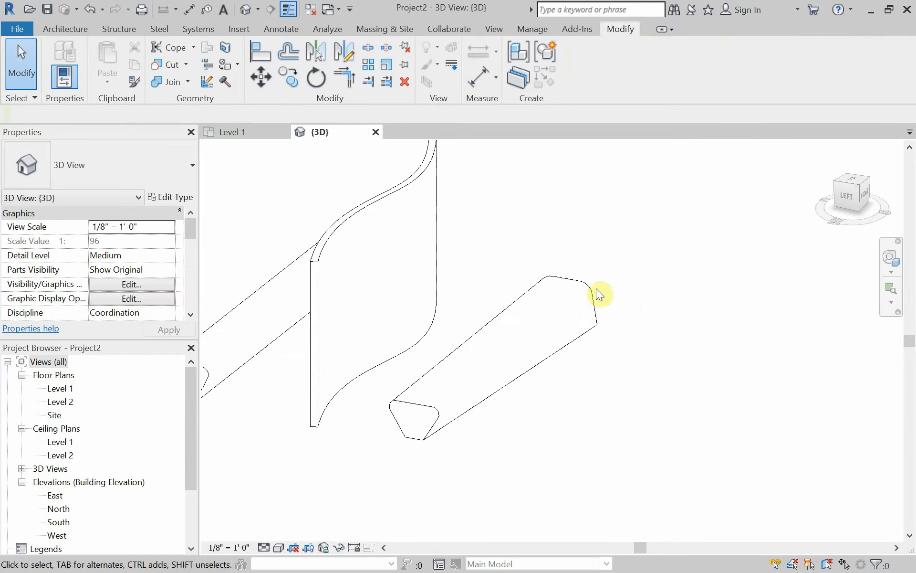
pyautogui.keyDown('shift'); pyautogui.moveTo(507, 315); pyautogui.dragTo(532, 343, button='middle'); pyautogui.keyUp('shift')
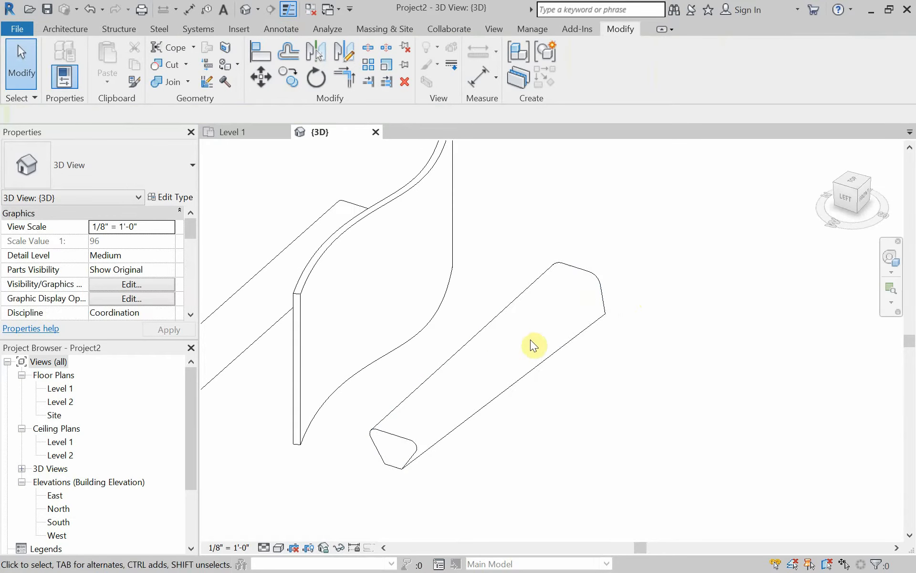
pyautogui.scroll(-2, 585, 347)
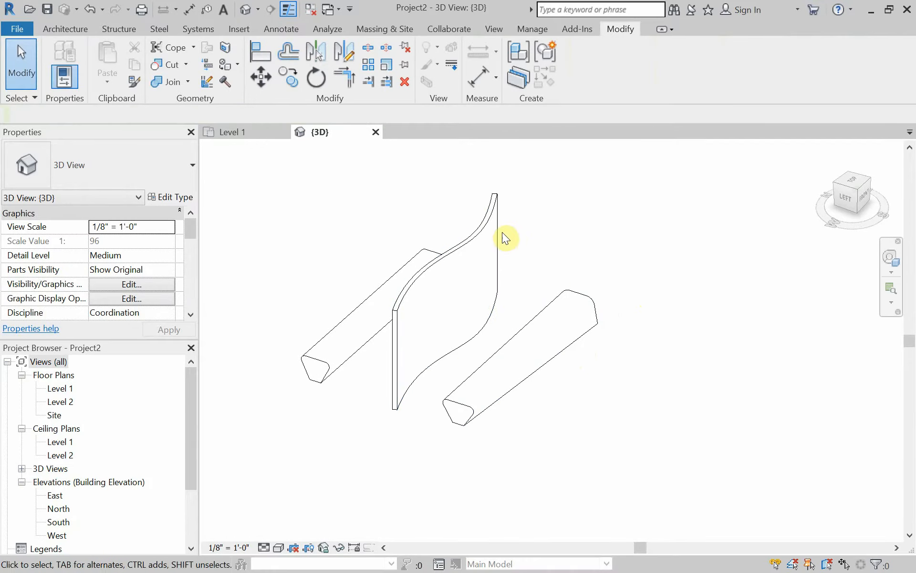
pyautogui.moveTo(580, 389)
pyautogui.keyDown('shift'); pyautogui.mouseDown(button='middle')
pyautogui.moveTo(566, 410)
pyautogui.moveTo(548, 391)
pyautogui.moveTo(577, 402)
pyautogui.mouseUp(button='middle'); pyautogui.keyUp('shift')
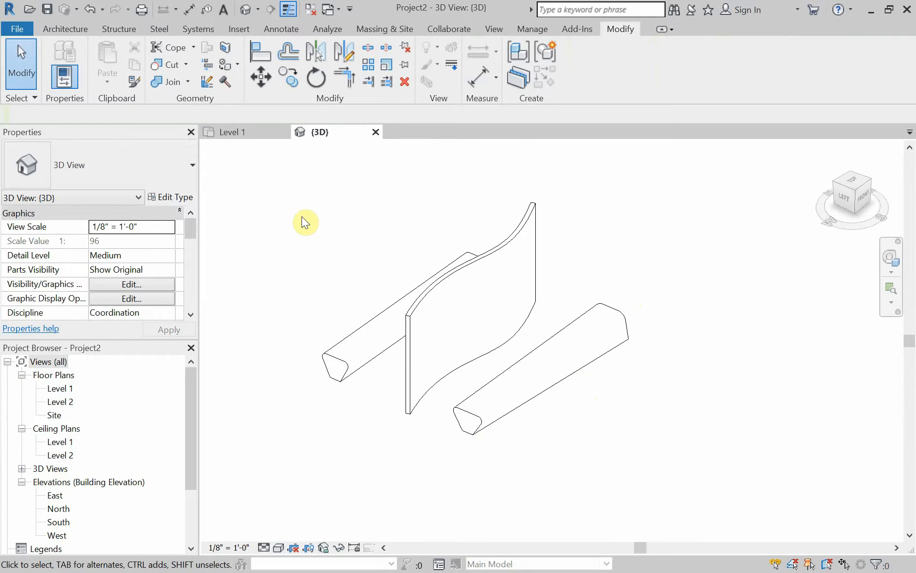
# Create an in-place model in the Level 1 plan with category Generic Models, named "Sweep Blend 02".
pyautogui.click(247, 132)
pyautogui.moveTo(403, 340); pyautogui.dragTo(421, 316, button='middle')
pyautogui.scroll(-1, 398, 314)
pyautogui.click(64, 29)
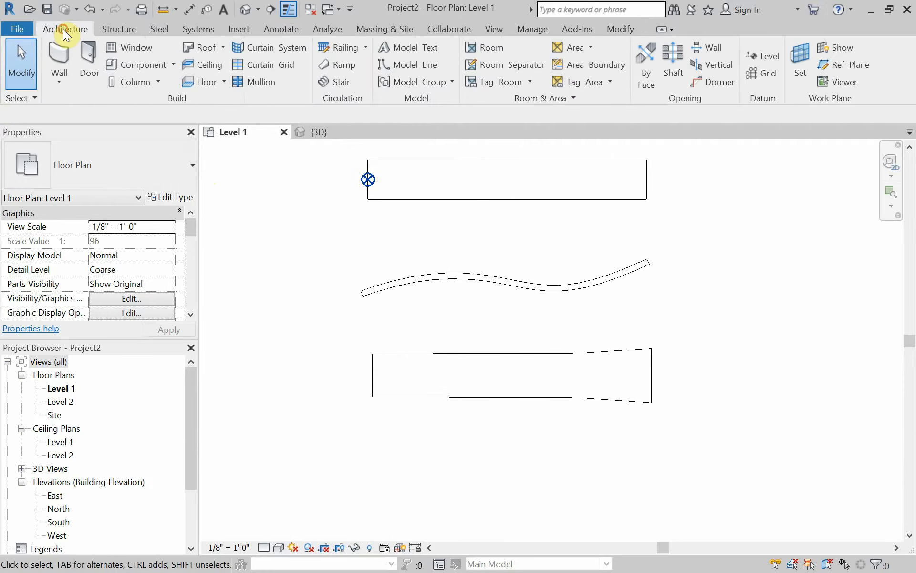
pyautogui.click(174, 65)
pyautogui.click(174, 120)
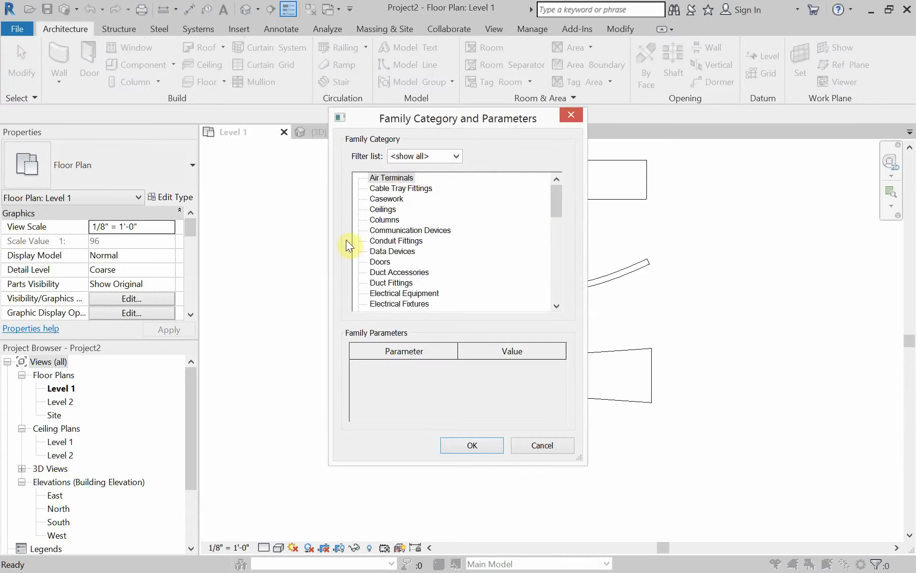
pyautogui.moveTo(556, 199); pyautogui.dragTo(559, 226)
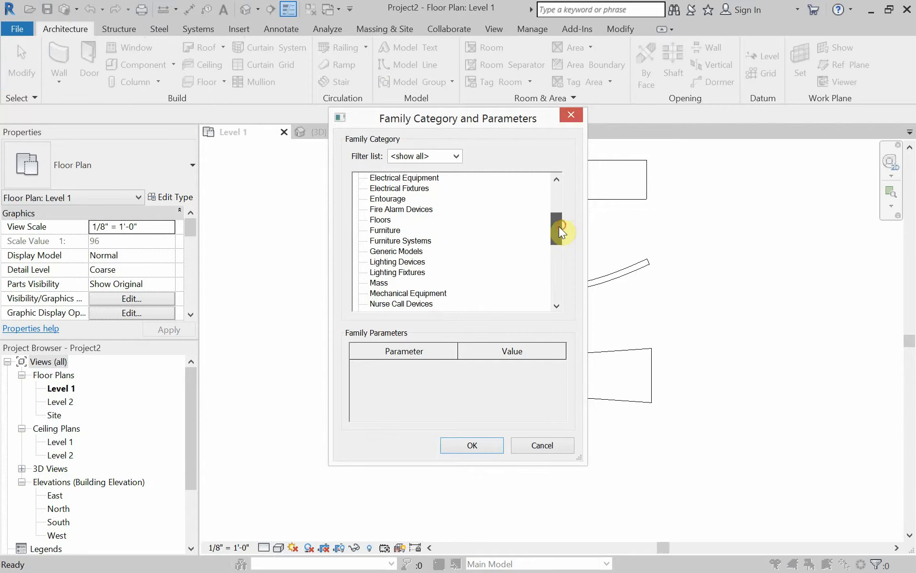
pyautogui.click(401, 251)
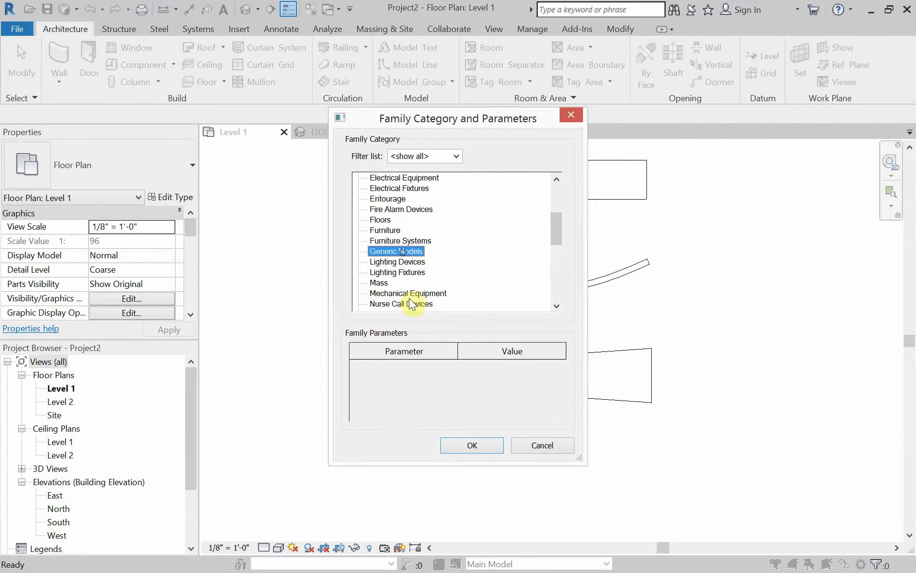
pyautogui.click(451, 445)
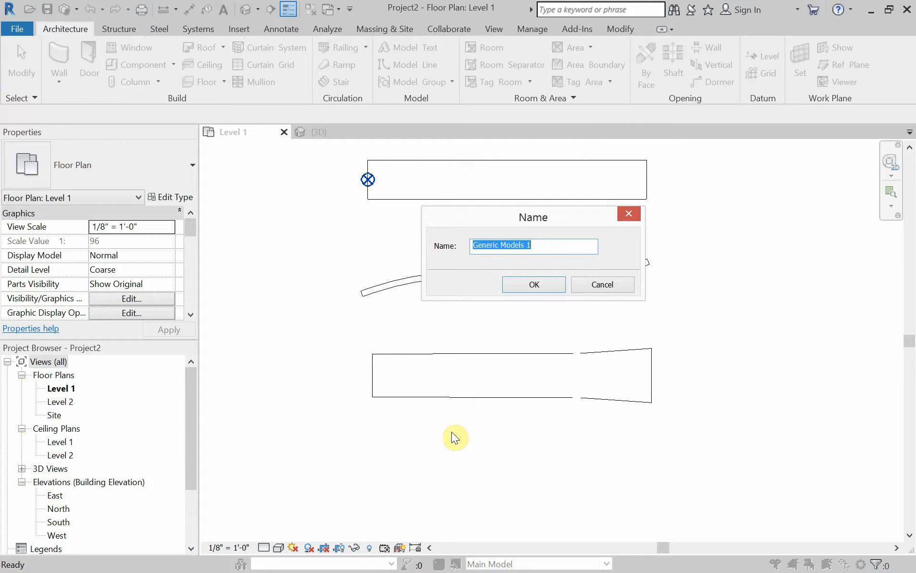
pyautogui.write('Sweep Blend 02')
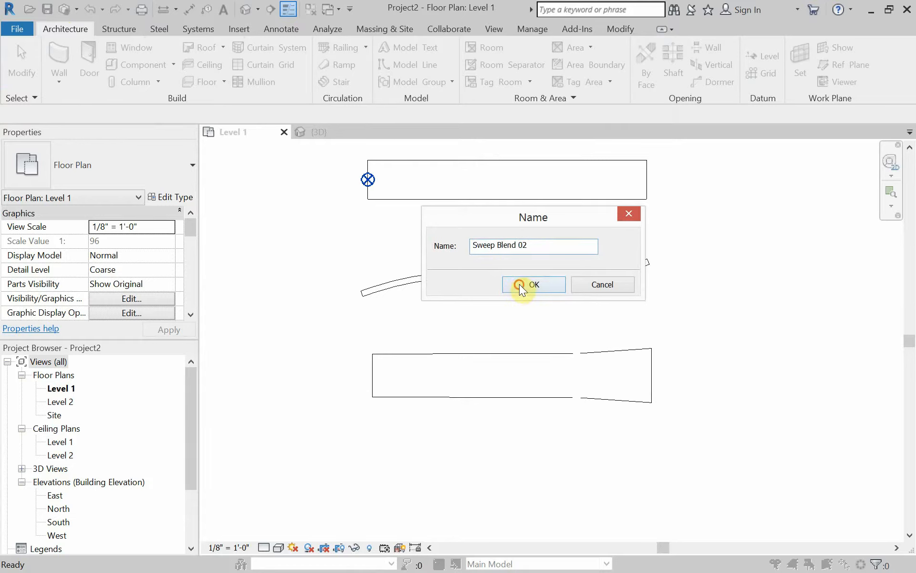
pyautogui.click(519, 284)
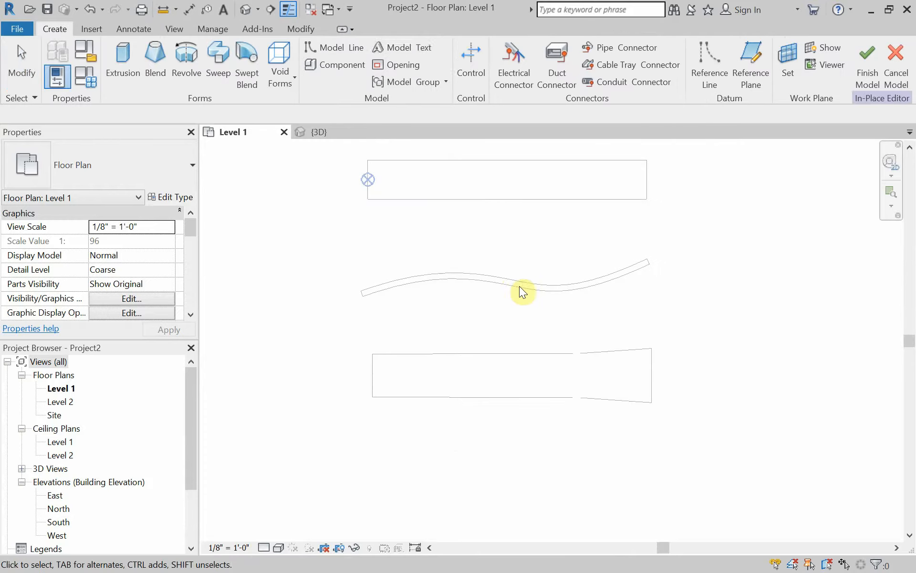
# Start a swept blend, sketch its path as an S-shaped spline below the existing forms in plan, and finish the path.
pyautogui.click(240, 75)
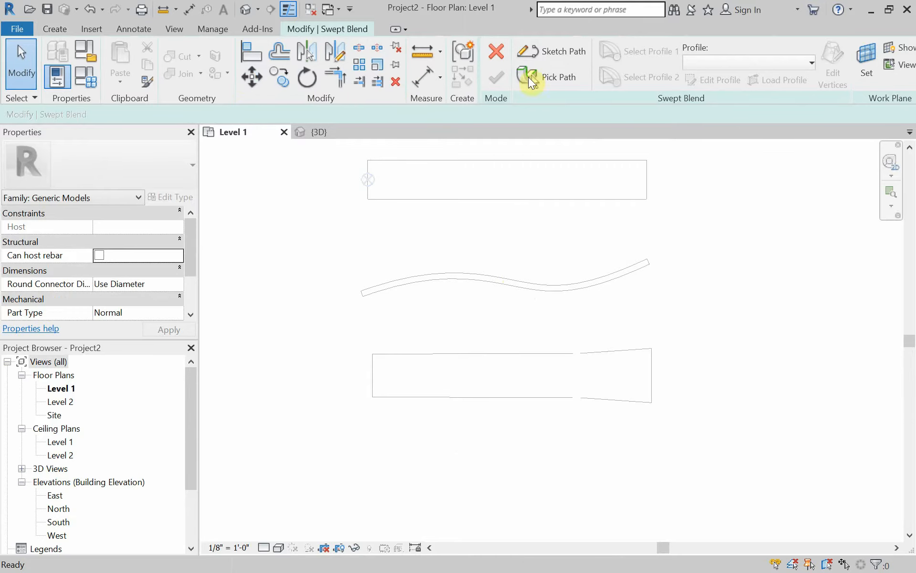
pyautogui.click(551, 51)
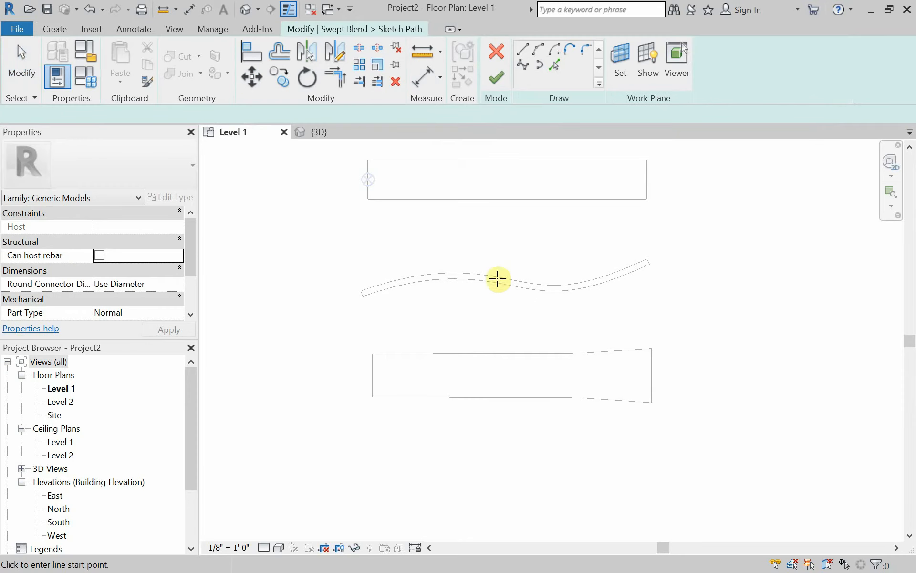
pyautogui.click(520, 65)
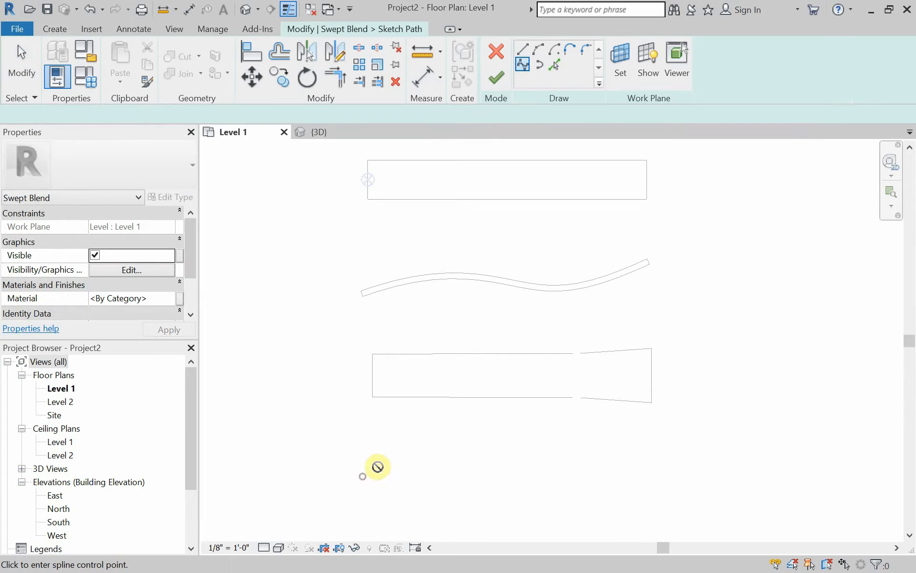
pyautogui.click(362, 476)
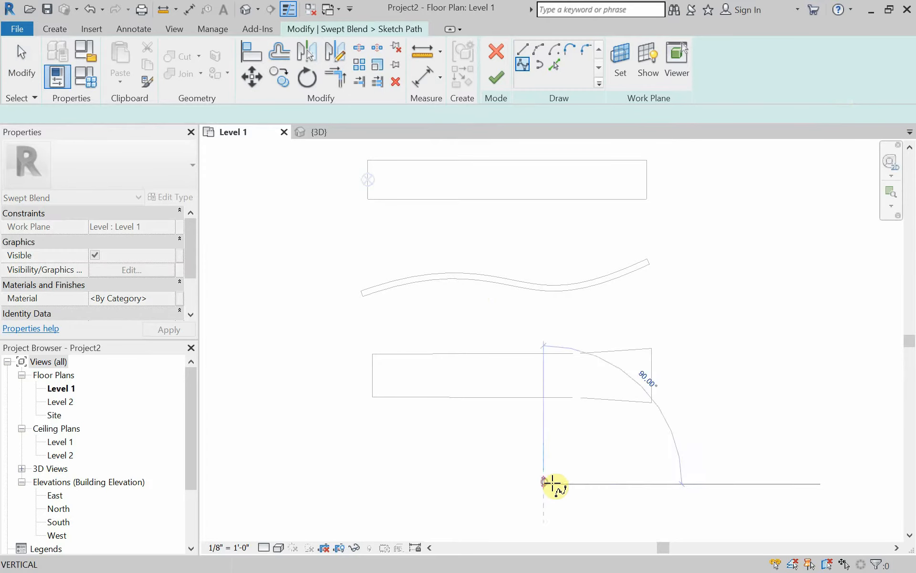
pyautogui.click(603, 483)
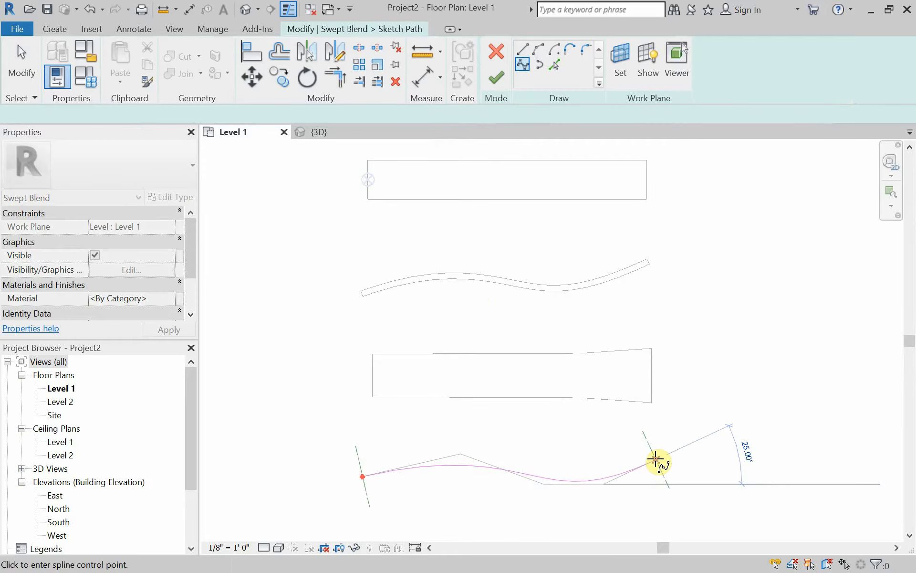
pyautogui.click(656, 458)
pyautogui.rightClick(637, 461)
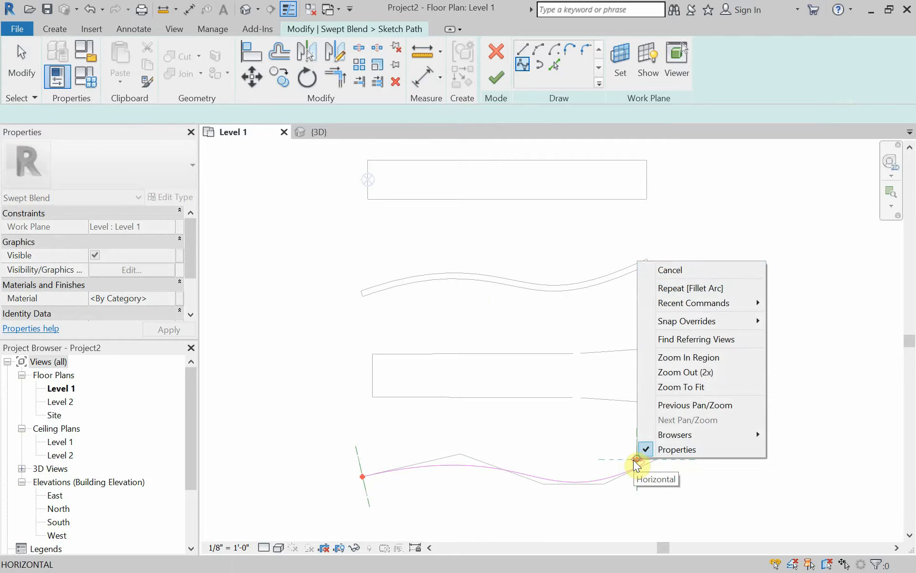
pyautogui.click(677, 270)
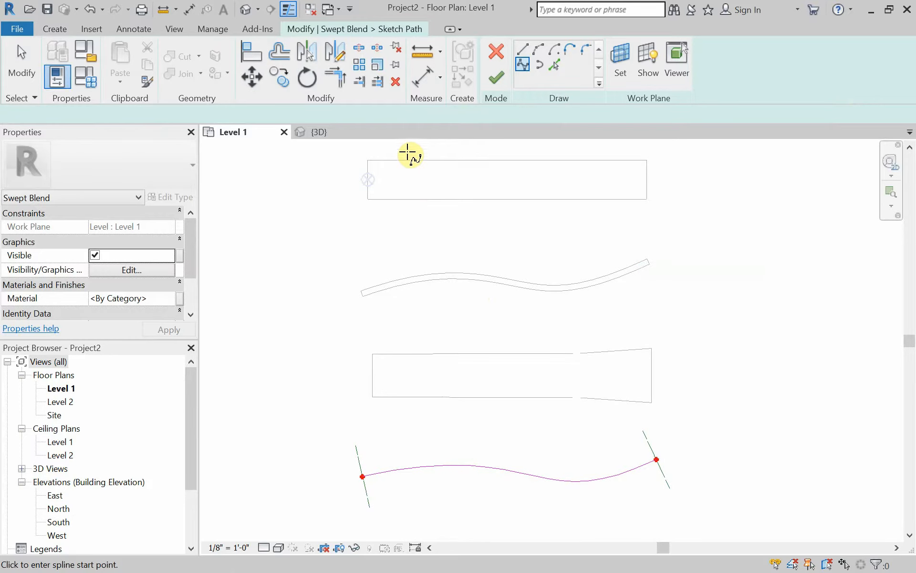
pyautogui.click(320, 133)
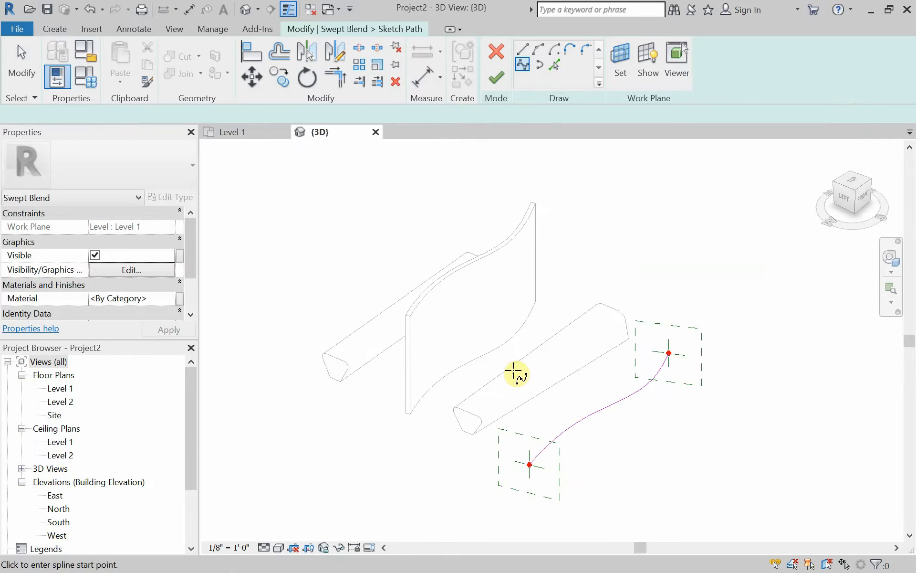
pyautogui.keyDown('shift'); pyautogui.moveTo(645, 454); pyautogui.dragTo(620, 423, button='middle'); pyautogui.keyUp('shift')
pyautogui.scroll(2, 597, 431)
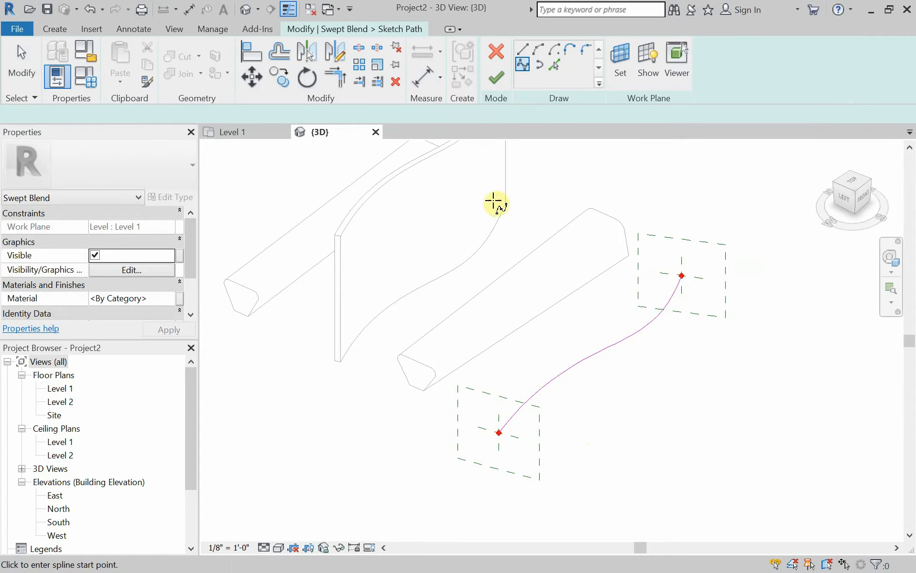
pyautogui.click(496, 76)
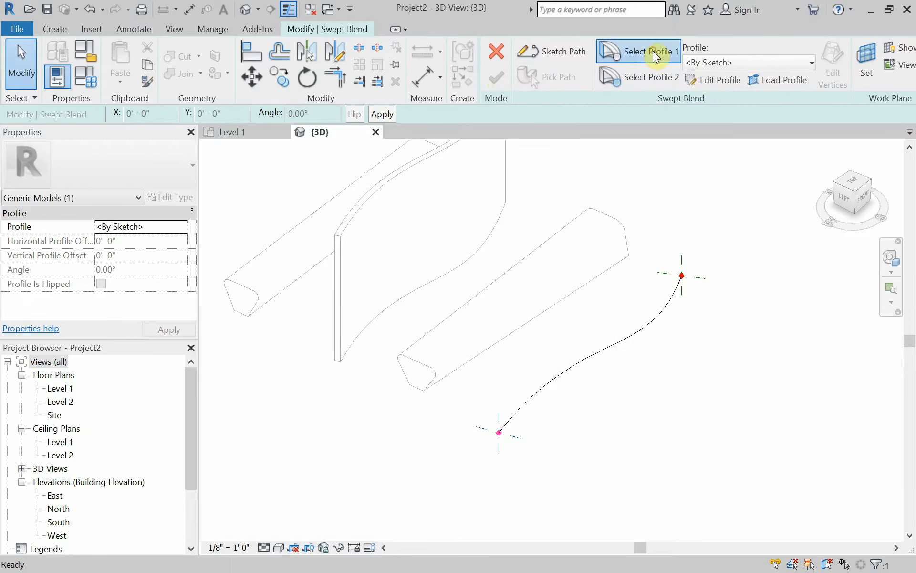
# Sketch a wavy spline rising from the path's start point as one side of the first profile, working in 3D.
pyautogui.click(677, 80)
pyautogui.click(699, 79)
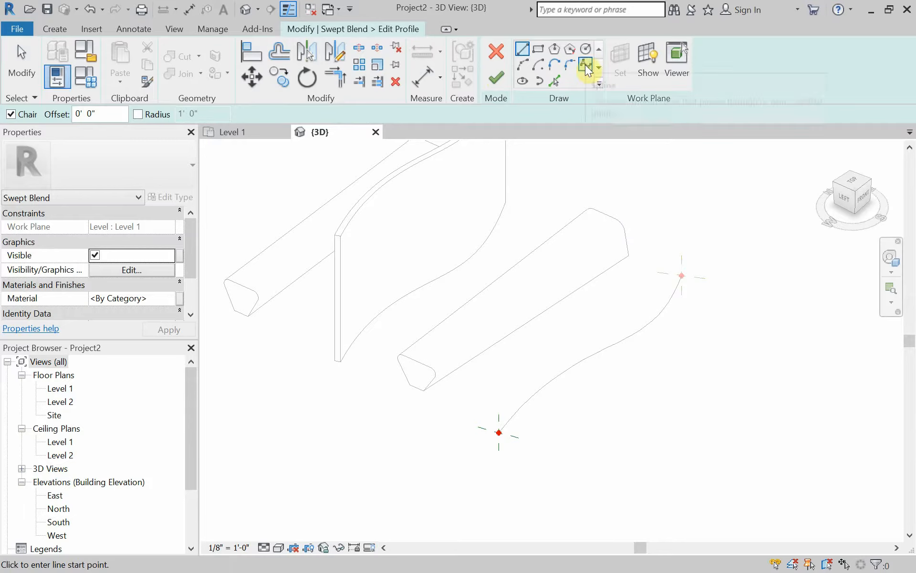
pyautogui.click(585, 65)
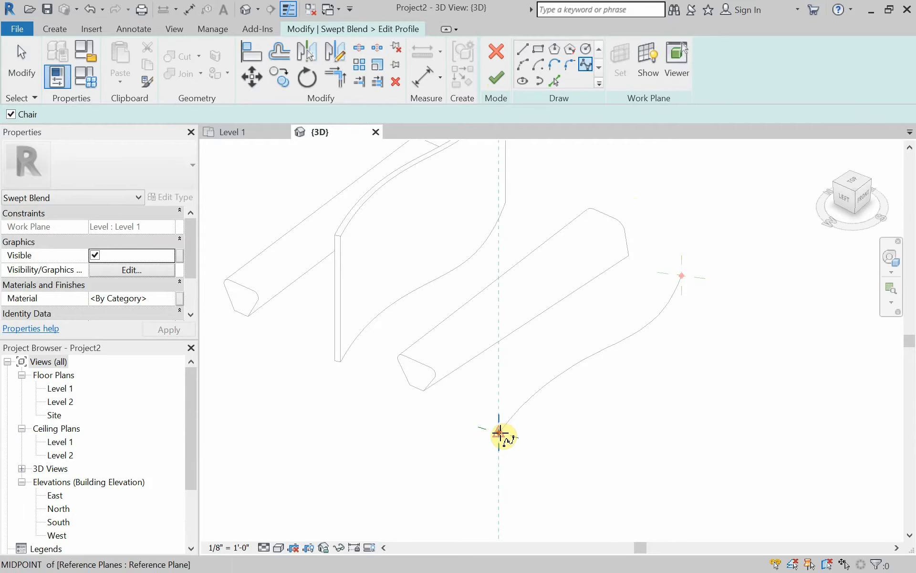
pyautogui.click(500, 432)
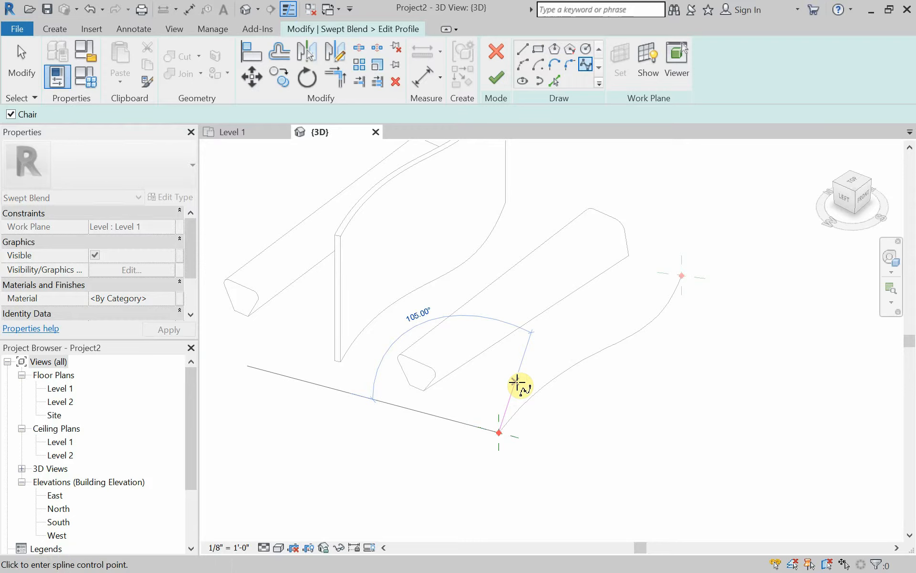
pyautogui.click(534, 342)
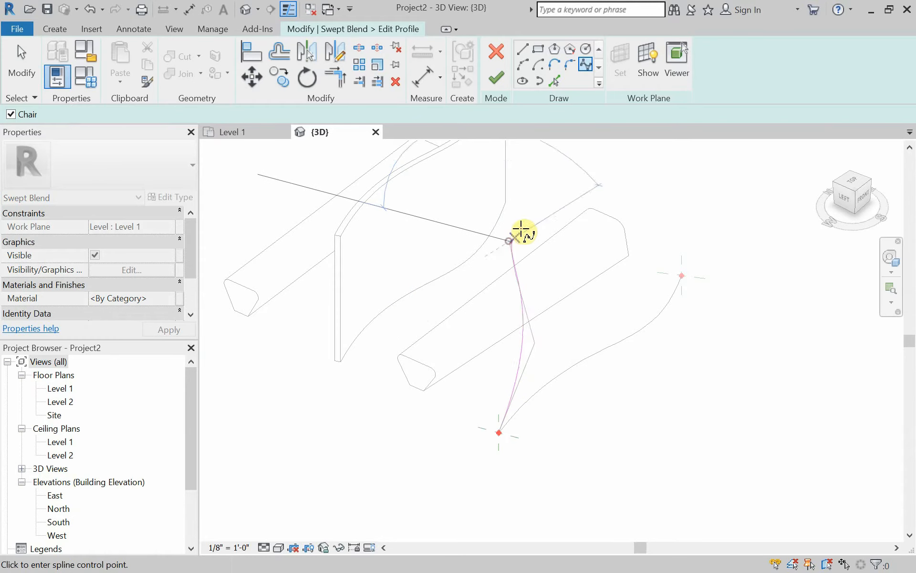
pyautogui.click(531, 213)
pyautogui.rightClick(531, 219)
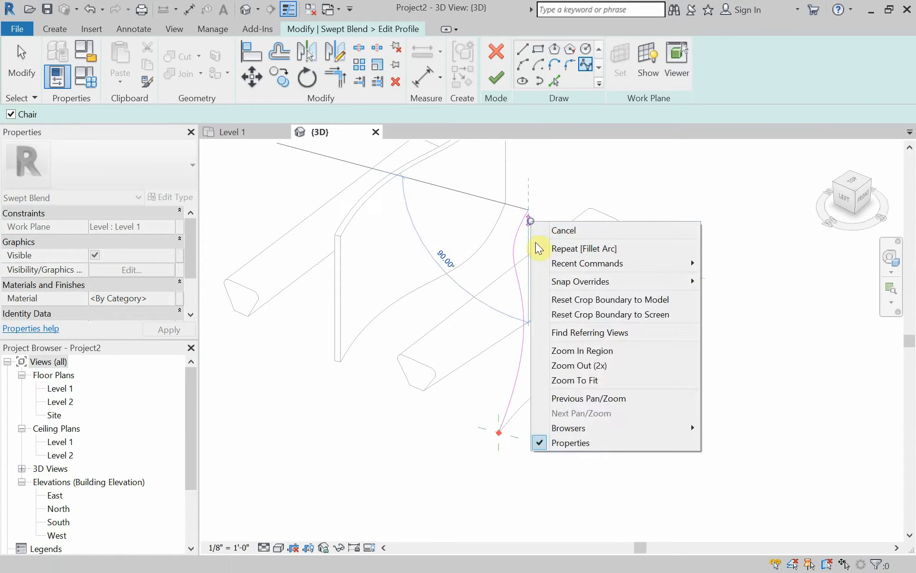
pyautogui.click(572, 232)
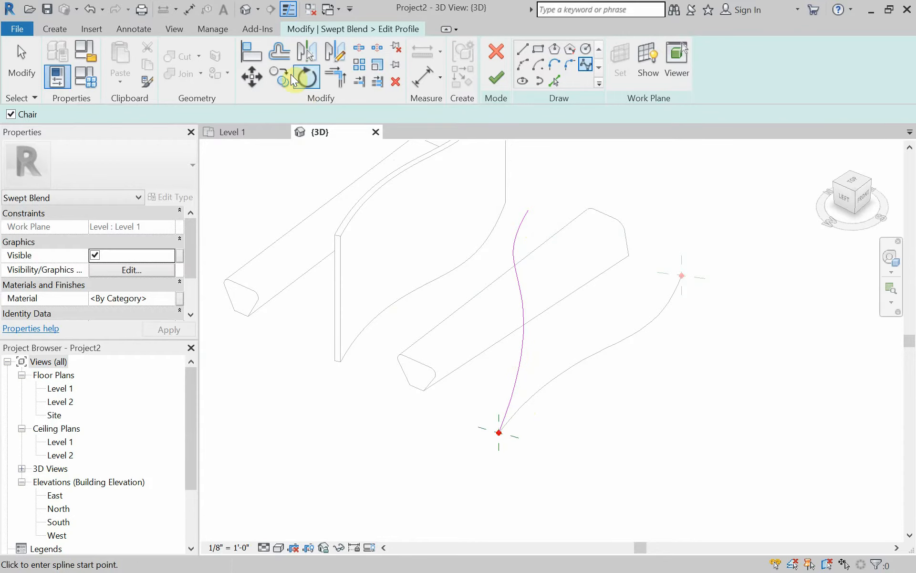
# Offset a copy of the first profile's spline by 3" on the side away from the path.
pyautogui.click(278, 51)
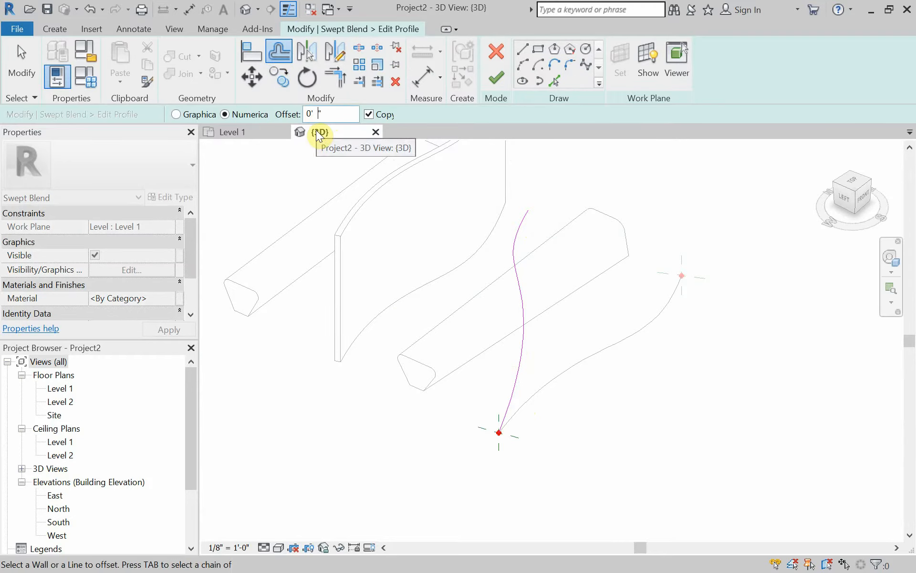
pyautogui.press('BackSpace')
pyautogui.write('3')
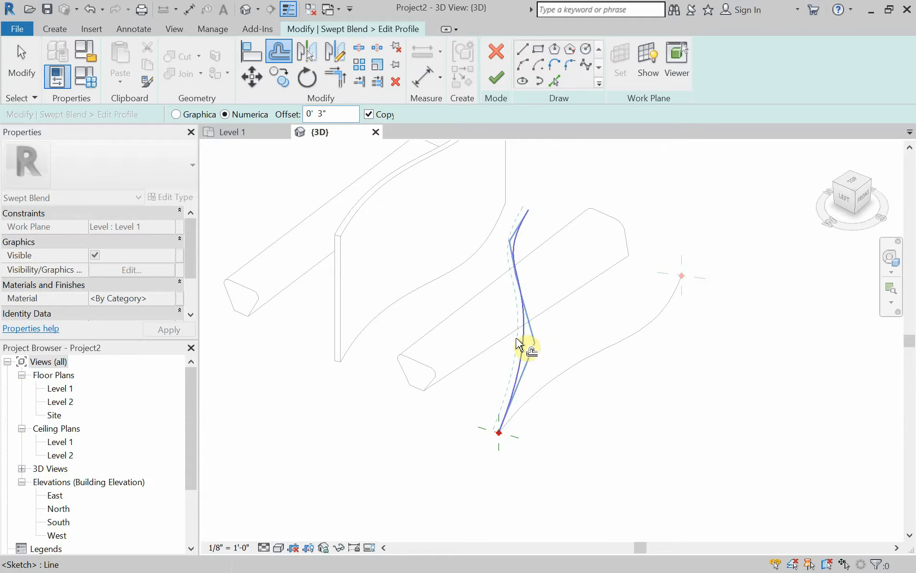
pyautogui.click(527, 345)
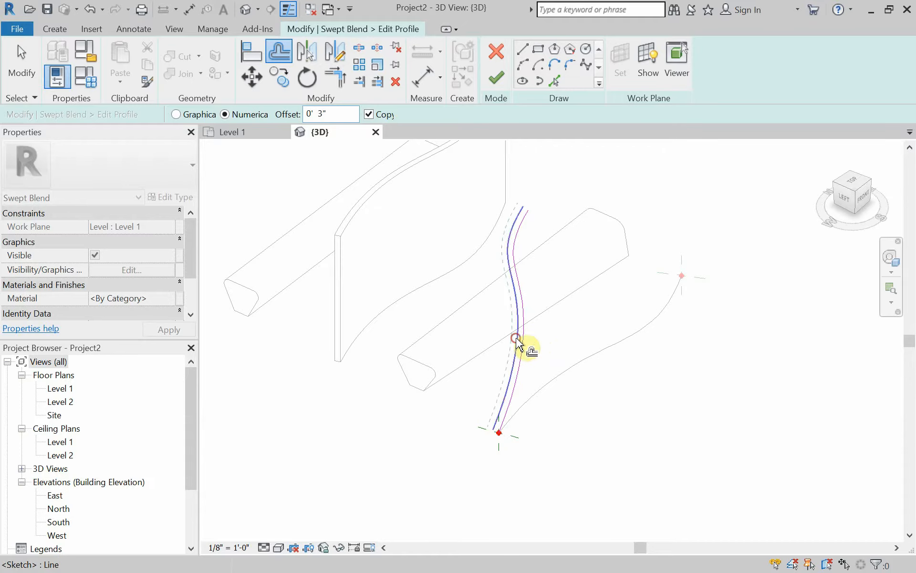
# Join the upper ends of the two profile splines with a short straight line.
pyautogui.click(521, 49)
pyautogui.scroll(5, 516, 221)
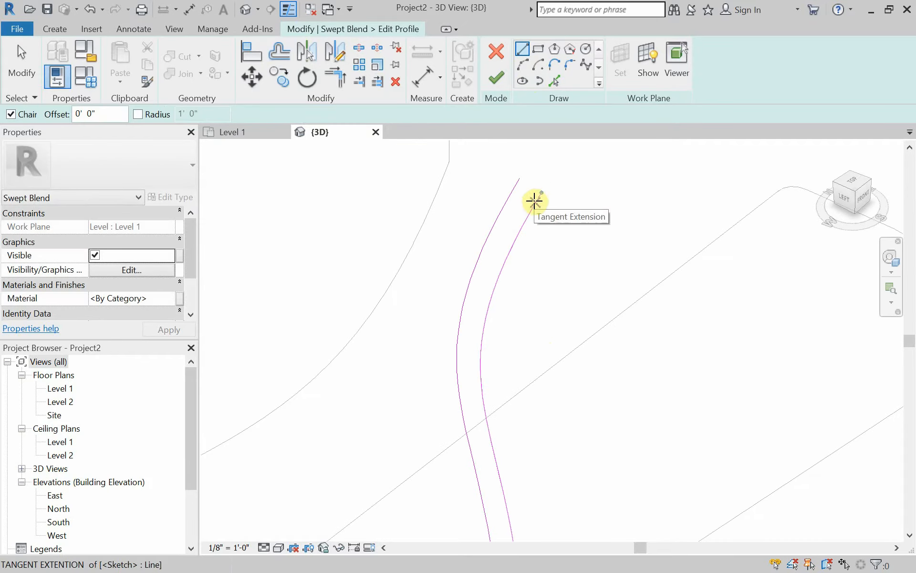
pyautogui.click(541, 193)
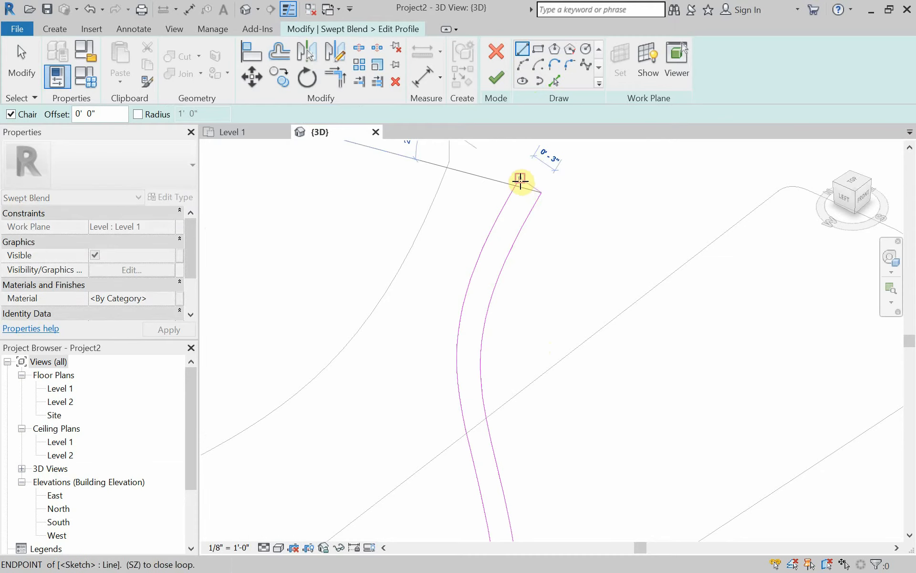
pyautogui.click(520, 180)
# Close the first profile with a short line between the splines' lower ends and finish the profile.
pyautogui.scroll(-3, 522, 182)
pyautogui.scroll(-3, 490, 383)
pyautogui.scroll(2, 476, 464)
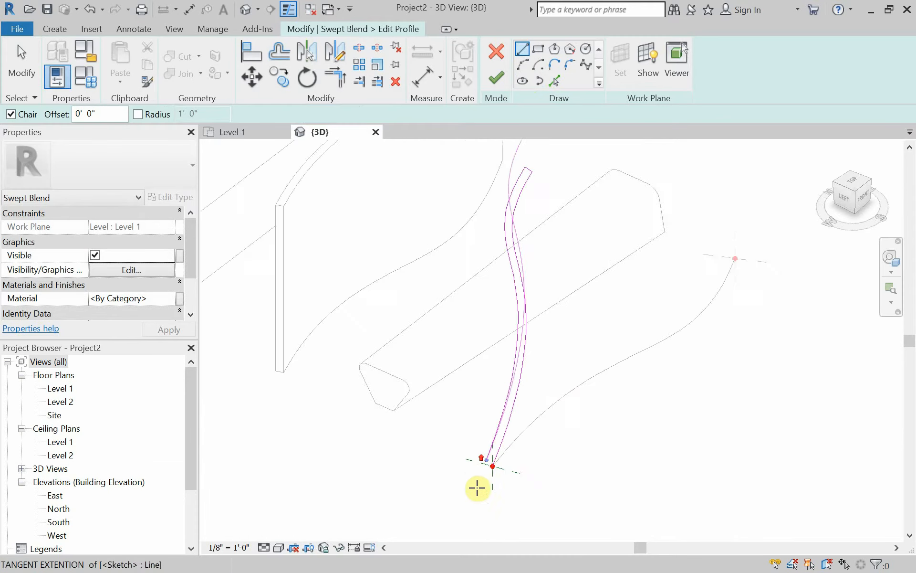
pyautogui.scroll(4, 477, 488)
pyautogui.click(525, 418)
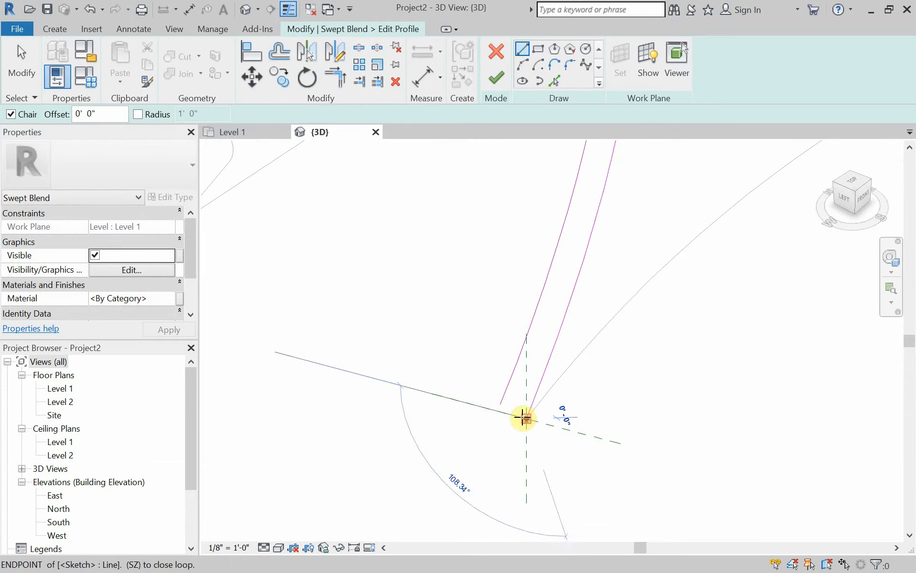
pyautogui.click(501, 403)
pyautogui.scroll(-4, 481, 436)
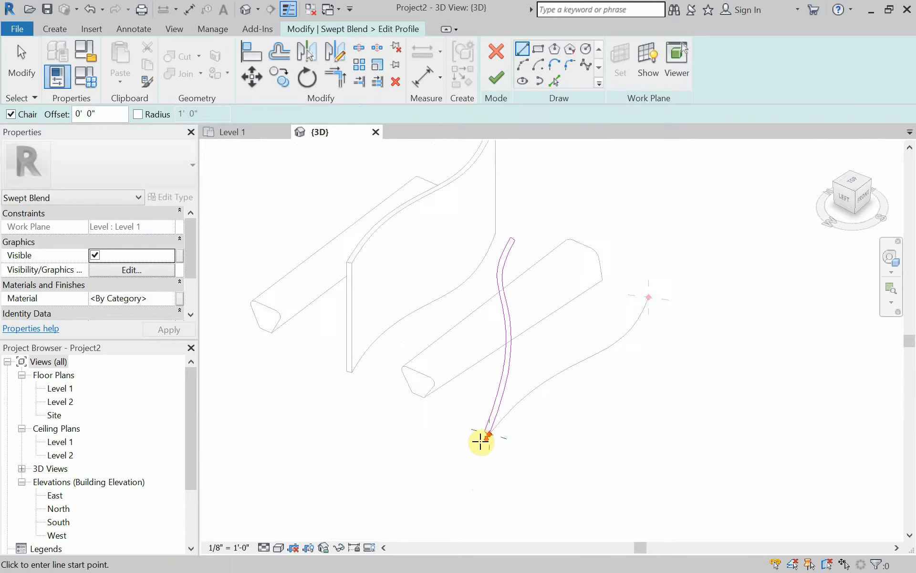
pyautogui.scroll(-2, 481, 442)
pyautogui.scroll(3, 611, 342)
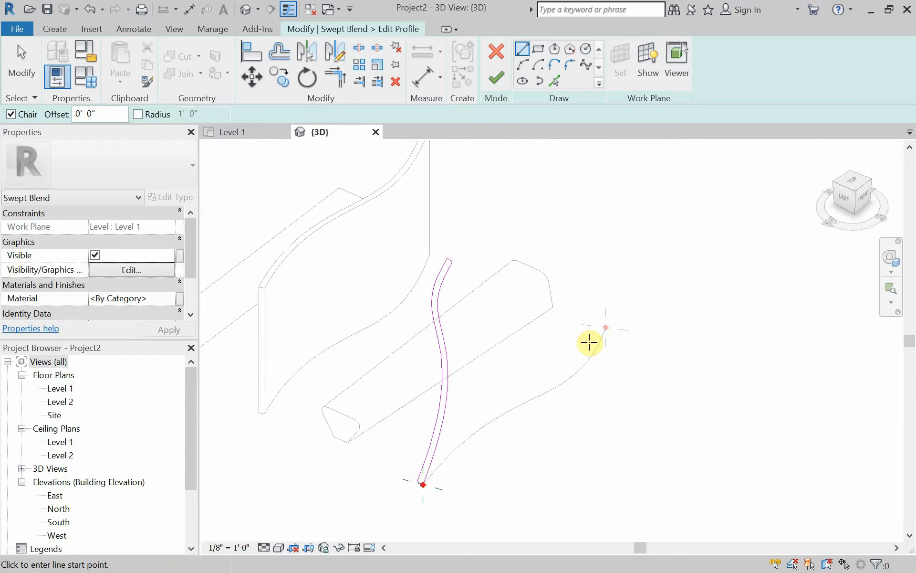
pyautogui.keyDown('shift'); pyautogui.moveTo(576, 343); pyautogui.dragTo(594, 328, button='middle'); pyautogui.keyUp('shift')
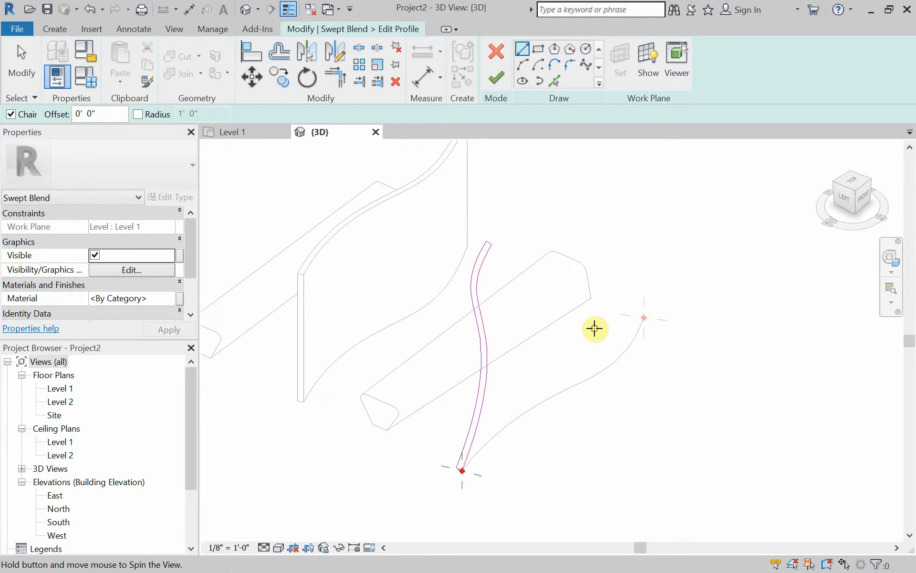
pyautogui.click(499, 78)
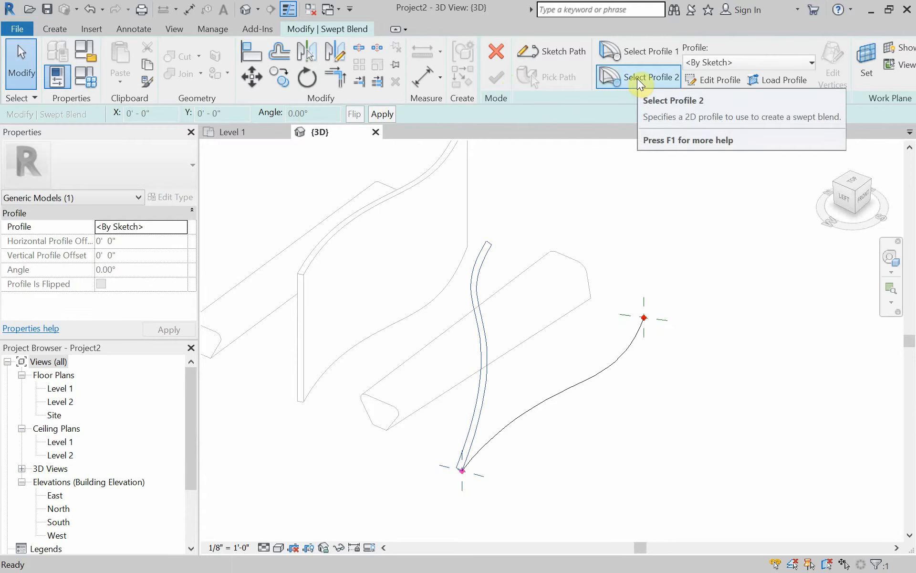
# Select the swept blend's second profile at the path's far end and open it for sketching.
pyautogui.click(637, 79)
pyautogui.click(706, 79)
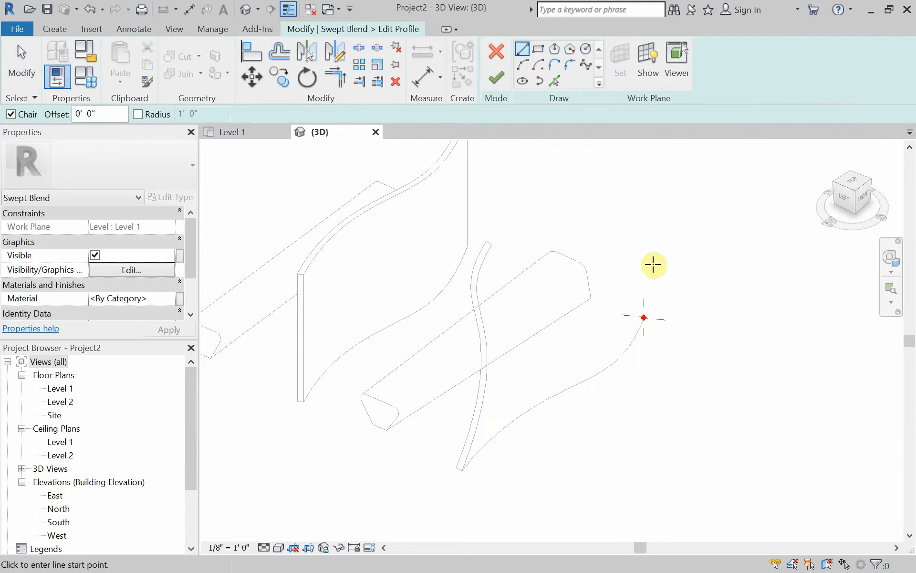
pyautogui.click(644, 319)
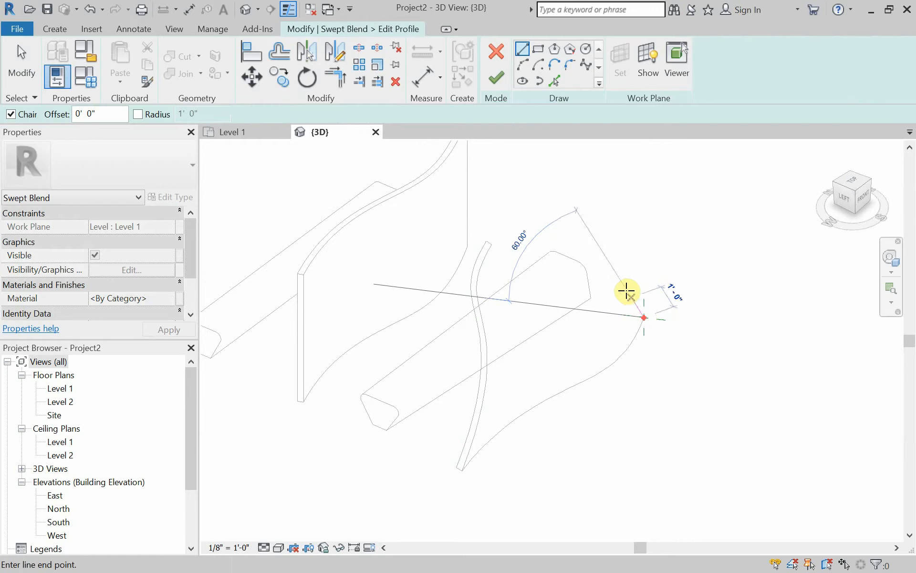
pyautogui.click(623, 262)
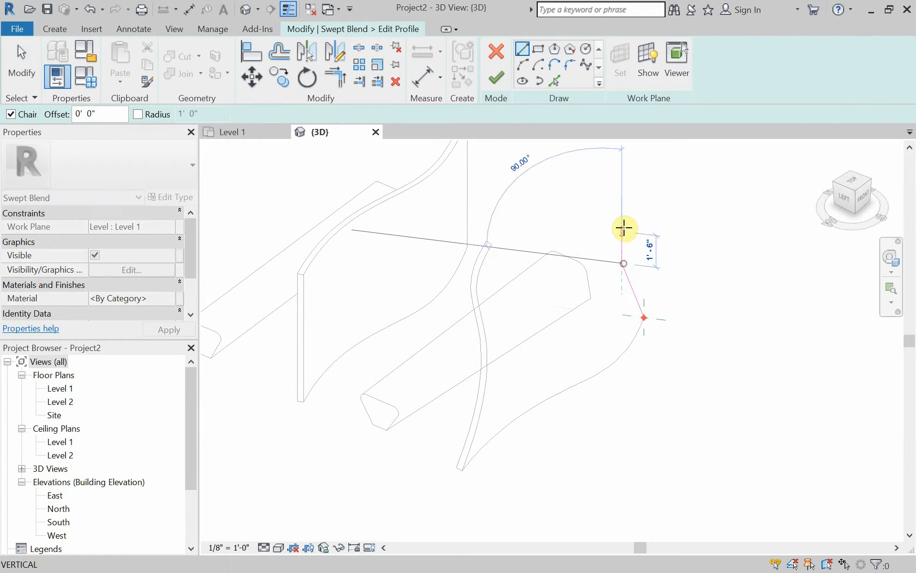
pyautogui.click(622, 222)
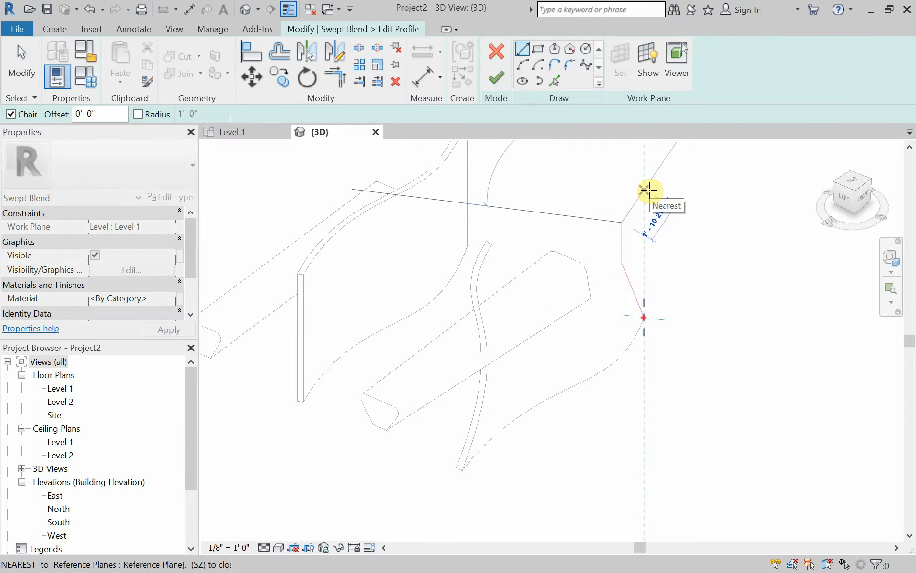
pyautogui.press('Escape')
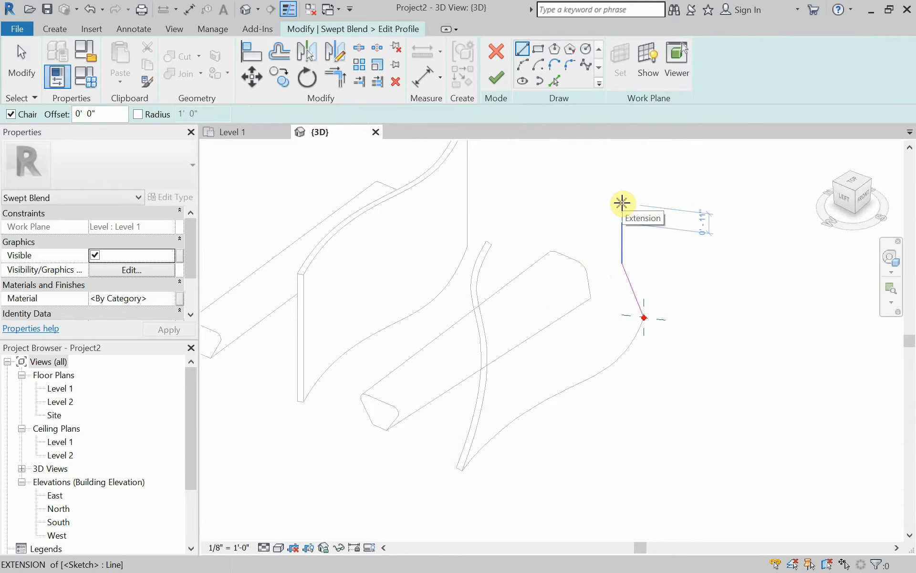
pyautogui.hotkey('ctrl', 'z')
pyautogui.hotkey('ctrl', 'z')
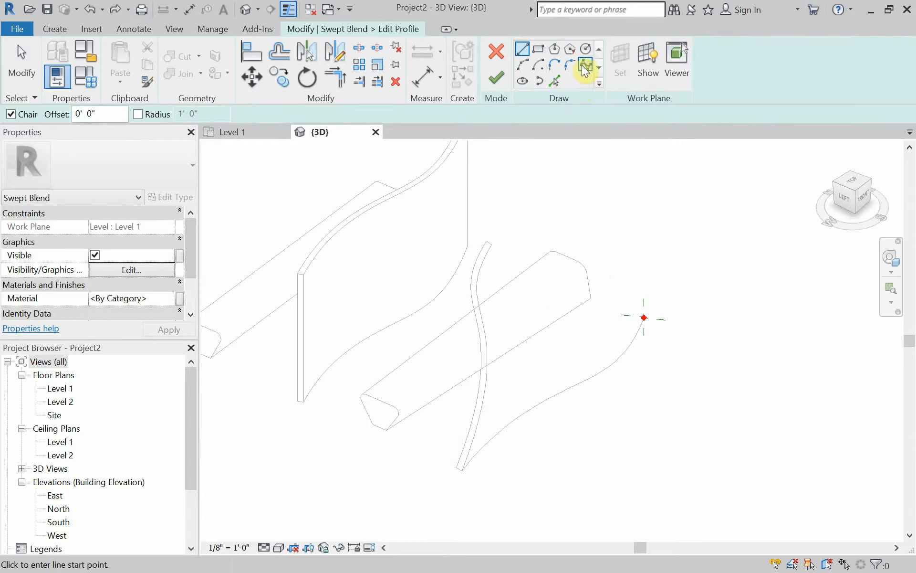
# Sketch an S-shaped spline rising from the path's end point as one side of the second profile.
pyautogui.click(585, 66)
pyautogui.click(644, 318)
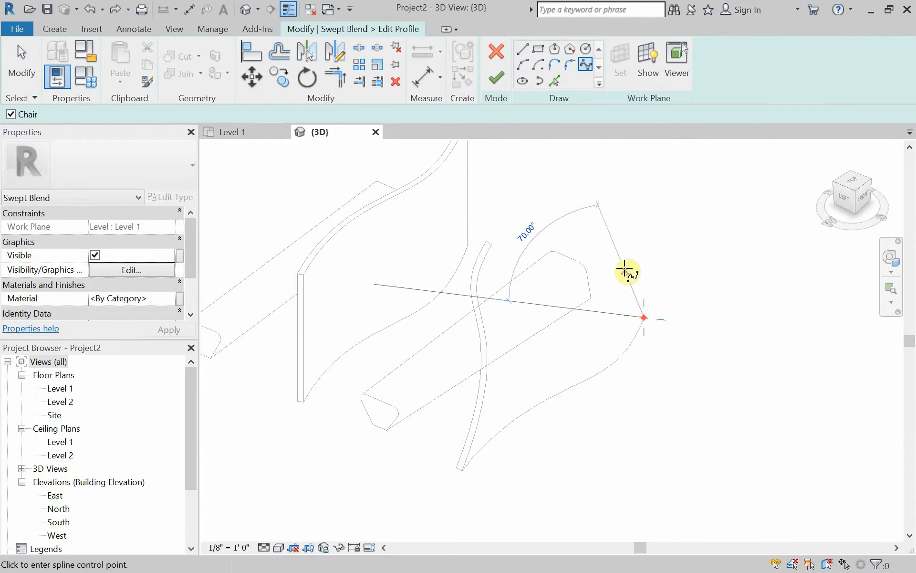
pyautogui.click(624, 265)
pyautogui.click(621, 229)
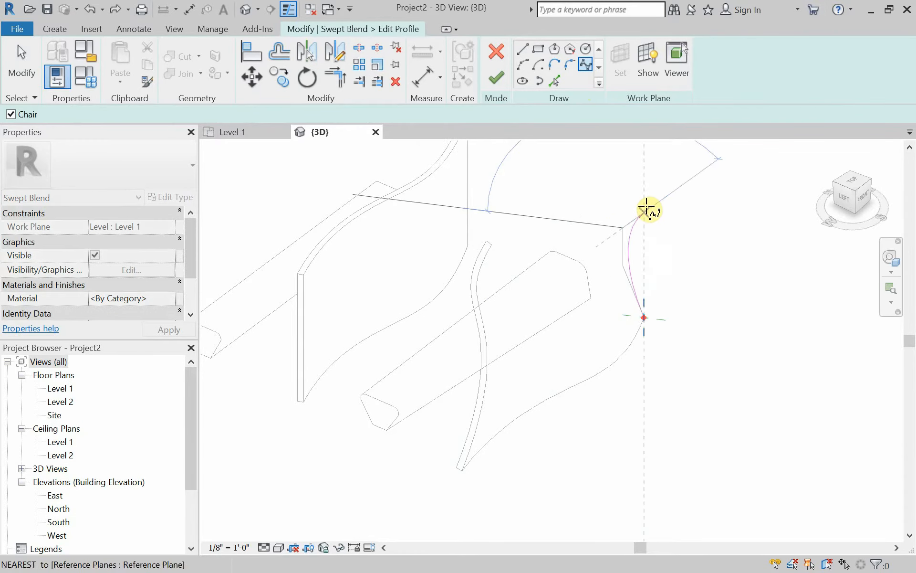
pyautogui.click(666, 180)
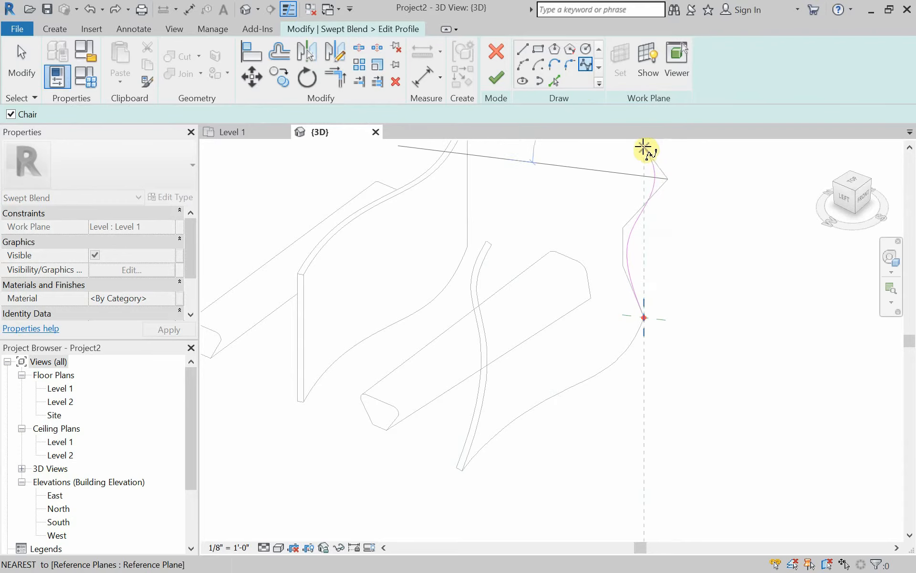
pyautogui.click(646, 148)
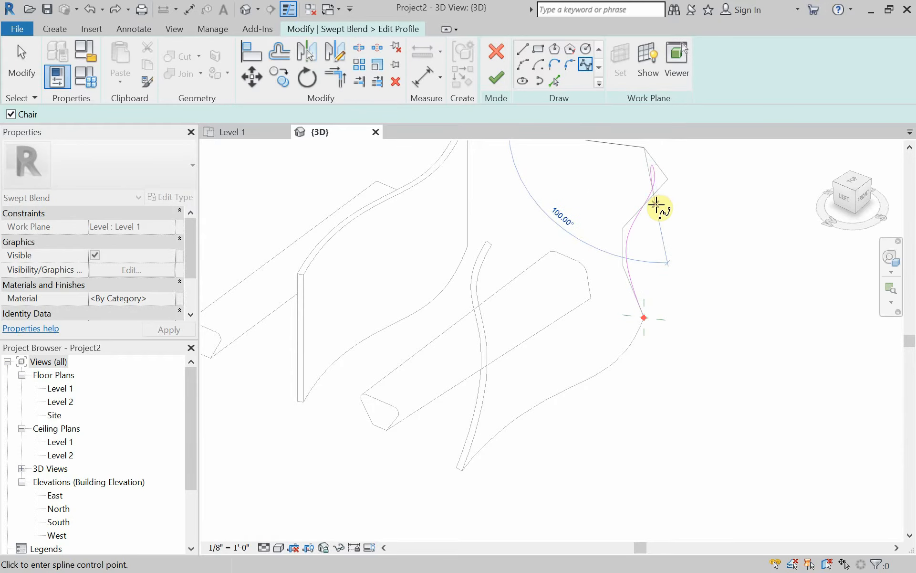
pyautogui.press('Escape')
# Offset a copy of the second profile's spline by 3" toward the first profile's side.
pyautogui.scroll(-2, 613, 270)
pyautogui.keyDown('shift'); pyautogui.moveTo(608, 313); pyautogui.dragTo(303, 238, button='middle'); pyautogui.keyUp('shift')
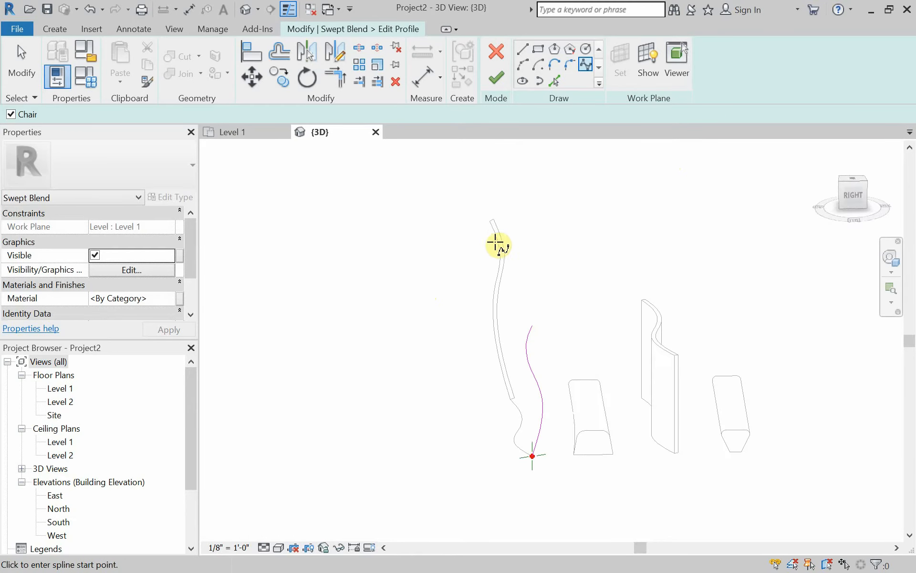
pyautogui.keyDown('shift'); pyautogui.moveTo(481, 343); pyautogui.dragTo(767, 342, button='middle'); pyautogui.keyUp('shift')
pyautogui.keyDown('shift'); pyautogui.moveTo(609, 342); pyautogui.dragTo(666, 355, button='middle'); pyautogui.keyUp('shift')
pyautogui.scroll(4, 596, 287)
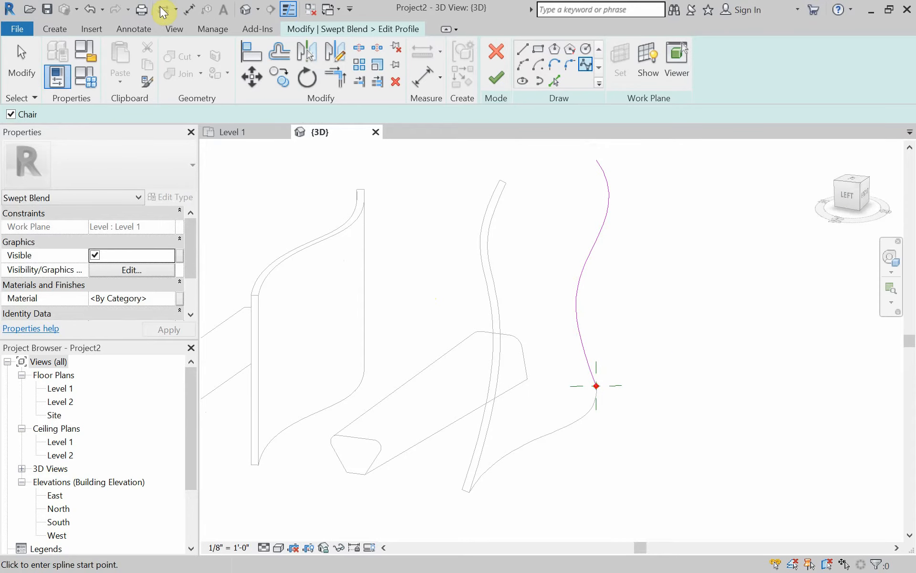
pyautogui.click(280, 52)
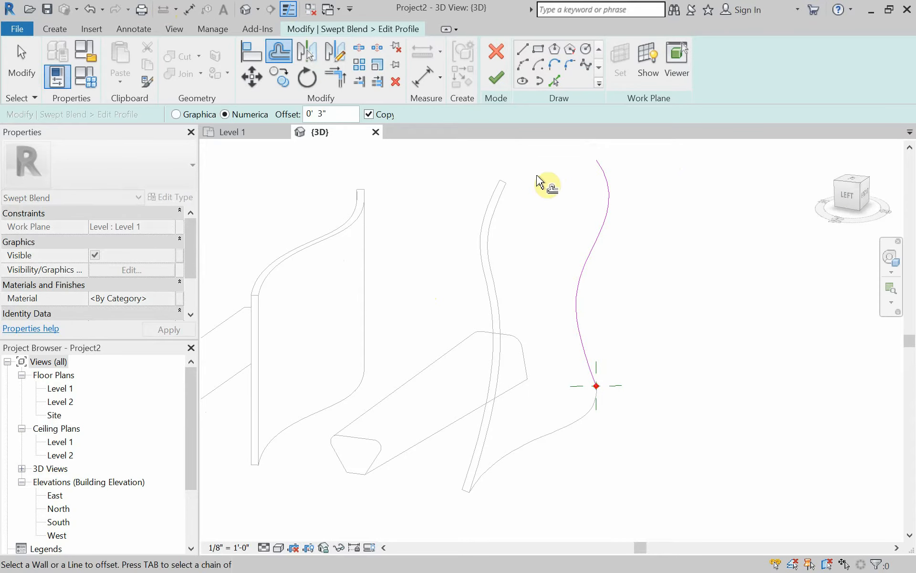
pyautogui.click(599, 236)
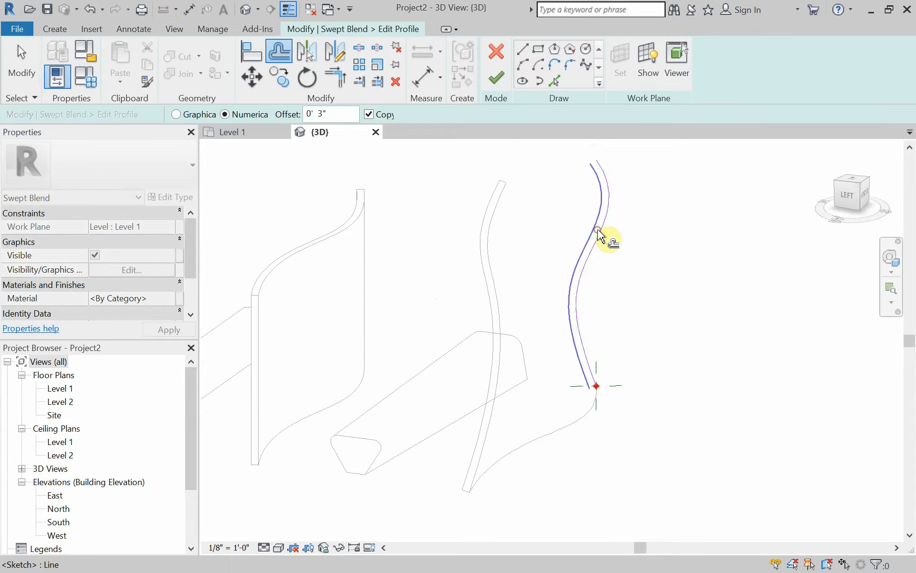
# Join the upper ends of the second profile's two splines with a short straight line.
pyautogui.click(523, 49)
pyautogui.scroll(4, 595, 151)
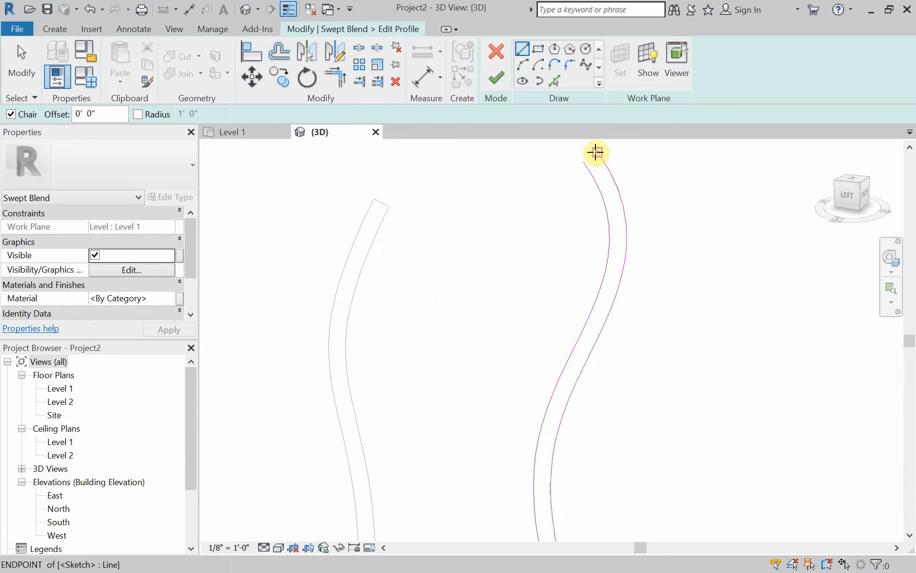
pyautogui.click(595, 152)
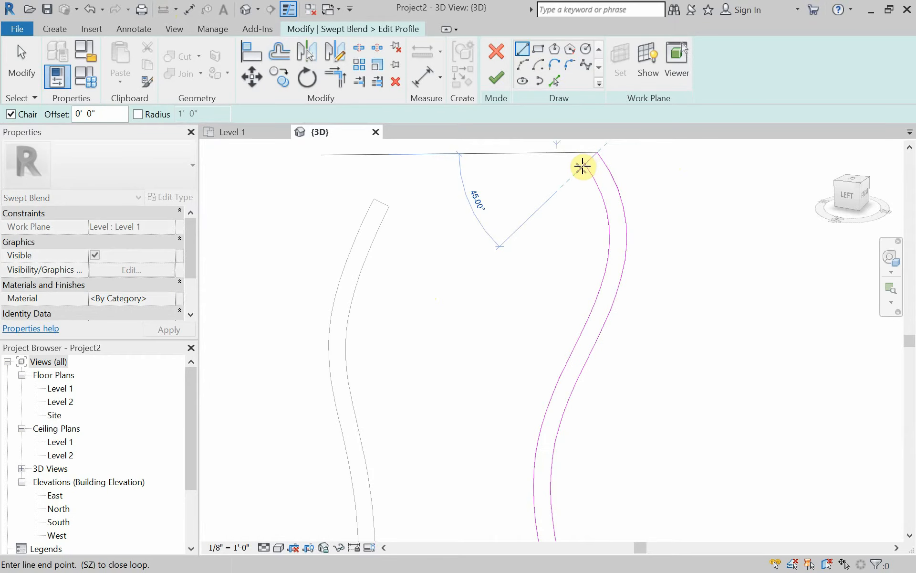
pyautogui.scroll(3, 582, 163)
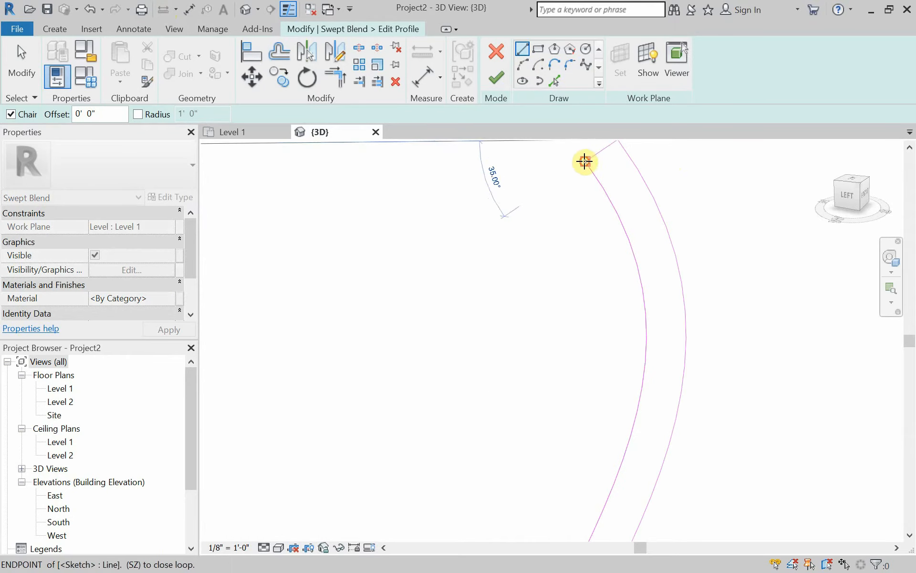
pyautogui.click(586, 161)
# Close the second profile with a short line between the splines' lower ends and finish the profile.
pyautogui.scroll(-1, 566, 167)
pyautogui.scroll(-4, 567, 167)
pyautogui.scroll(5, 550, 458)
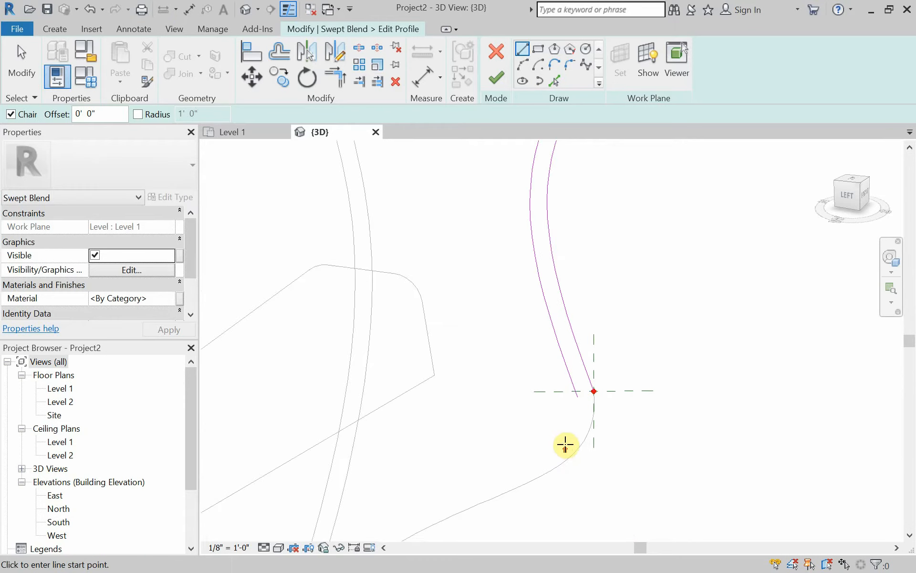
pyautogui.click(613, 357)
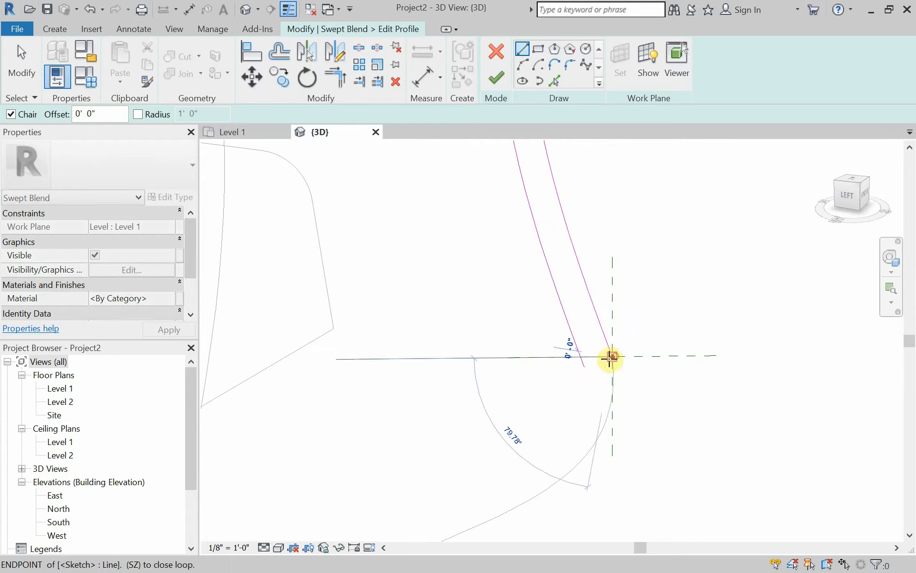
pyautogui.click(587, 364)
pyautogui.scroll(-4, 587, 364)
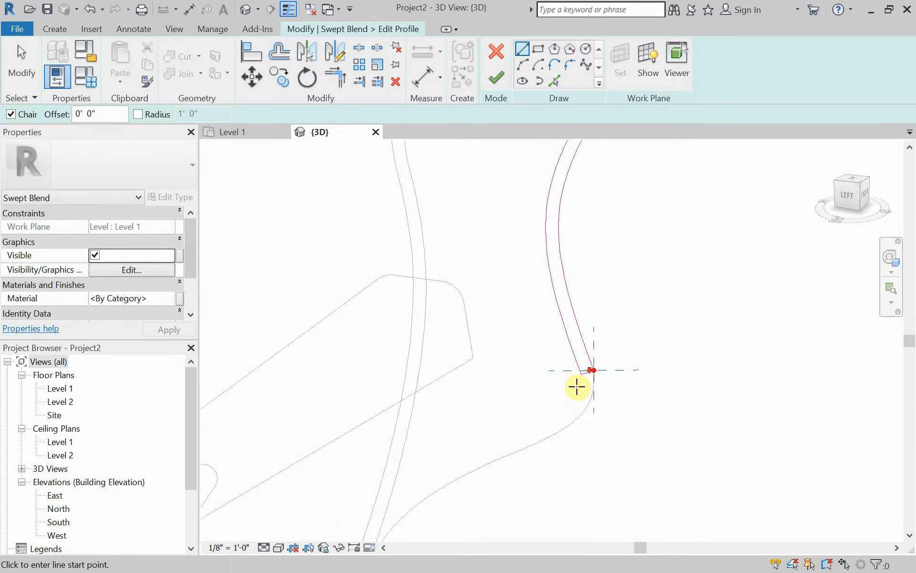
pyautogui.keyDown('shift'); pyautogui.moveTo(579, 381); pyautogui.dragTo(550, 446, button='middle'); pyautogui.keyUp('shift')
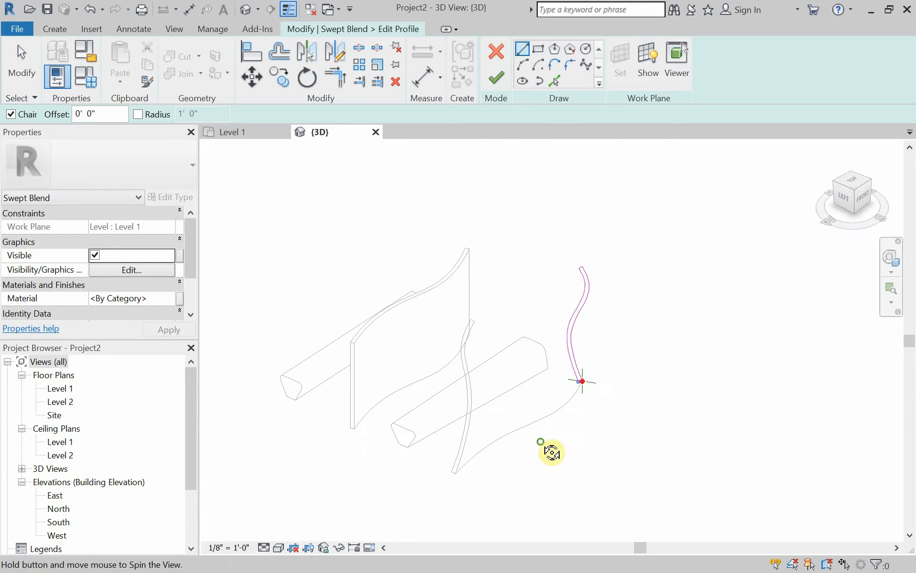
pyautogui.click(497, 81)
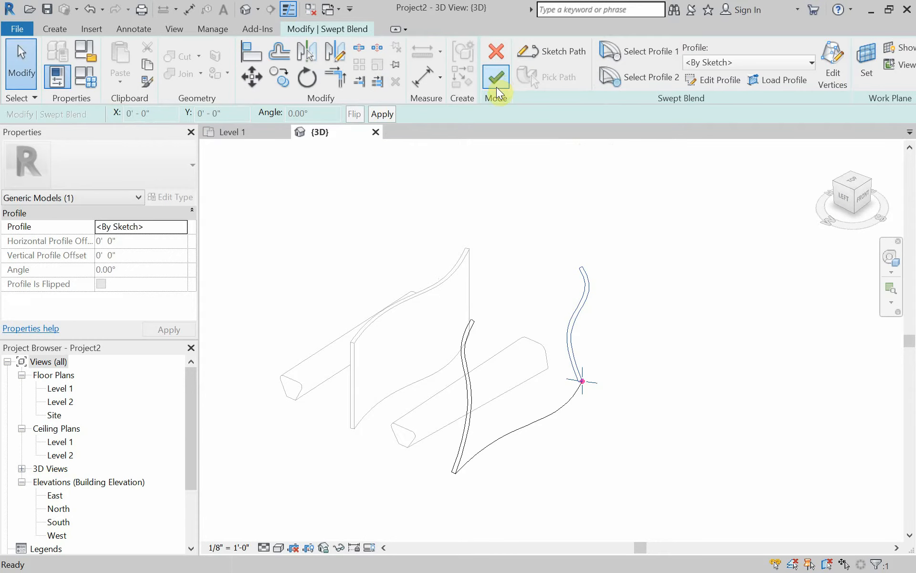
# Finish the spline-path swept blend and complete the in-place model.
pyautogui.click(495, 77)
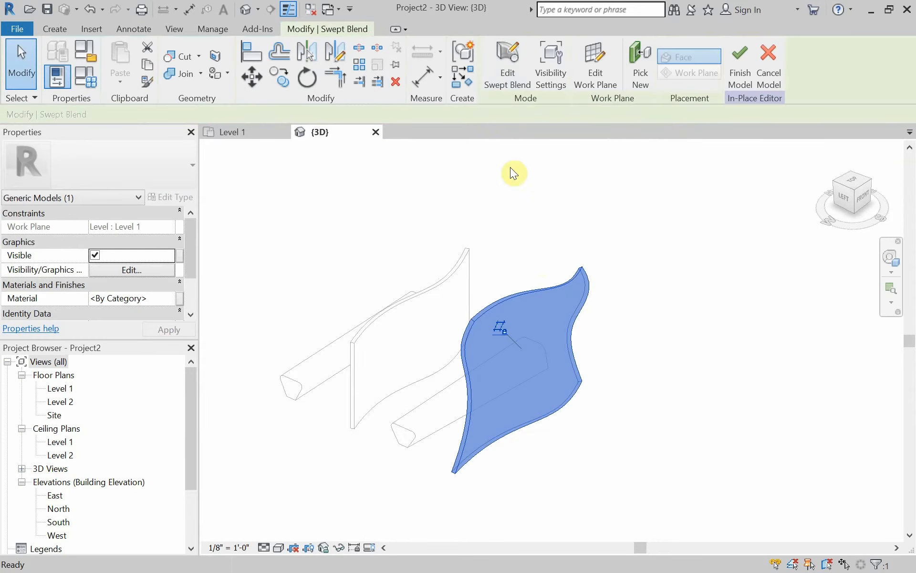
pyautogui.keyDown('shift'); pyautogui.moveTo(566, 415); pyautogui.dragTo(791, 305, button='middle'); pyautogui.keyUp('shift')
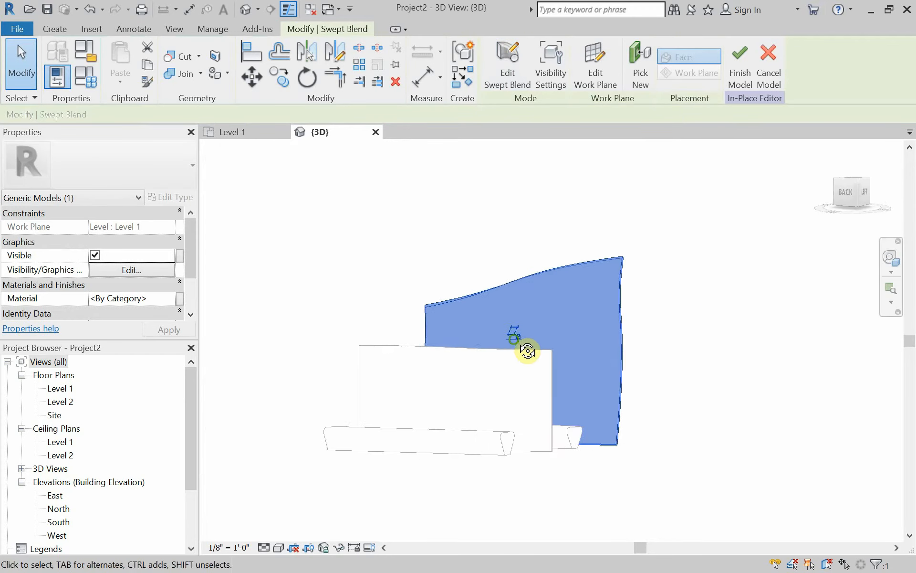
pyautogui.keyDown('shift'); pyautogui.moveTo(528, 347); pyautogui.dragTo(339, 409, button='middle'); pyautogui.keyUp('shift')
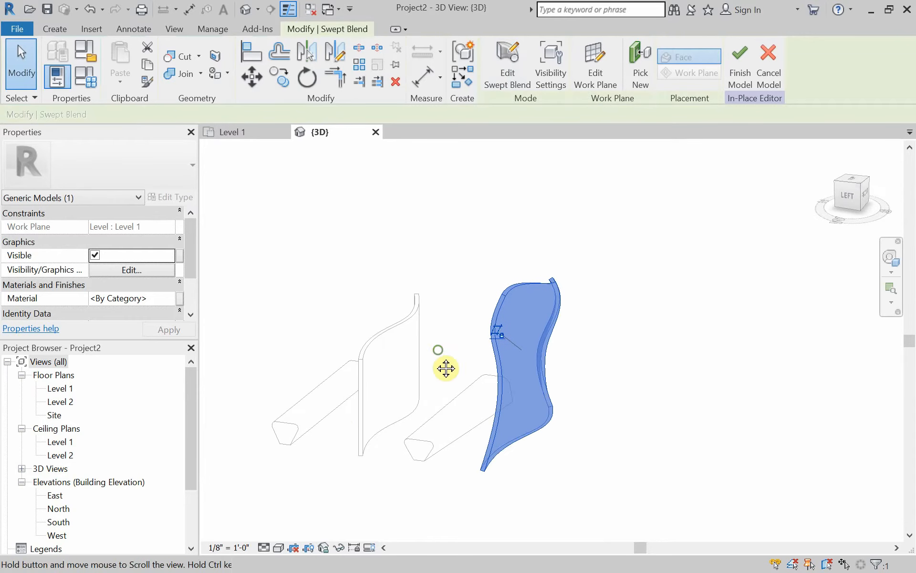
pyautogui.moveTo(446, 368); pyautogui.dragTo(439, 382, button='middle')
pyautogui.click(740, 67)
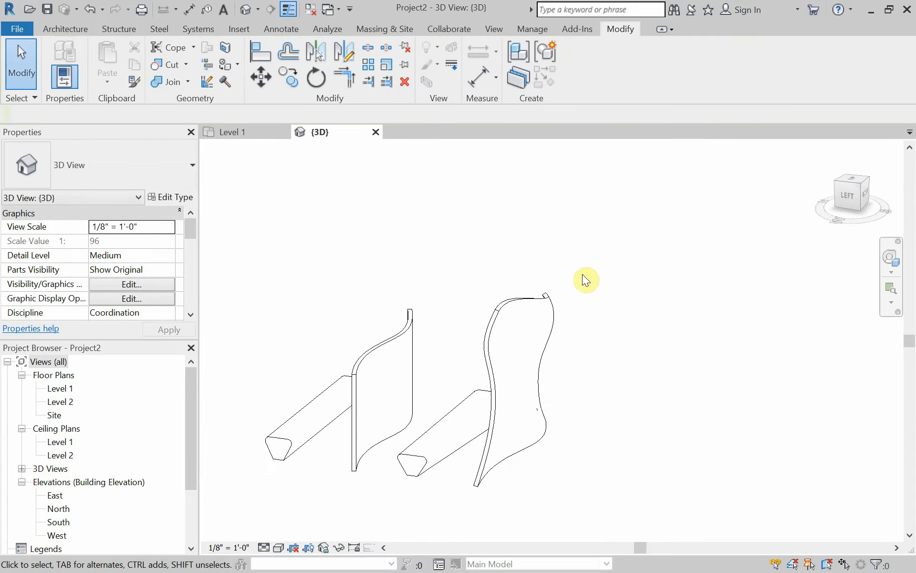
# Open the wavy swept blend, Sweep Blend 02, for in-place editing.
pyautogui.keyDown('shift'); pyautogui.moveTo(583, 280); pyautogui.dragTo(529, 385, button='middle'); pyautogui.keyUp('shift')
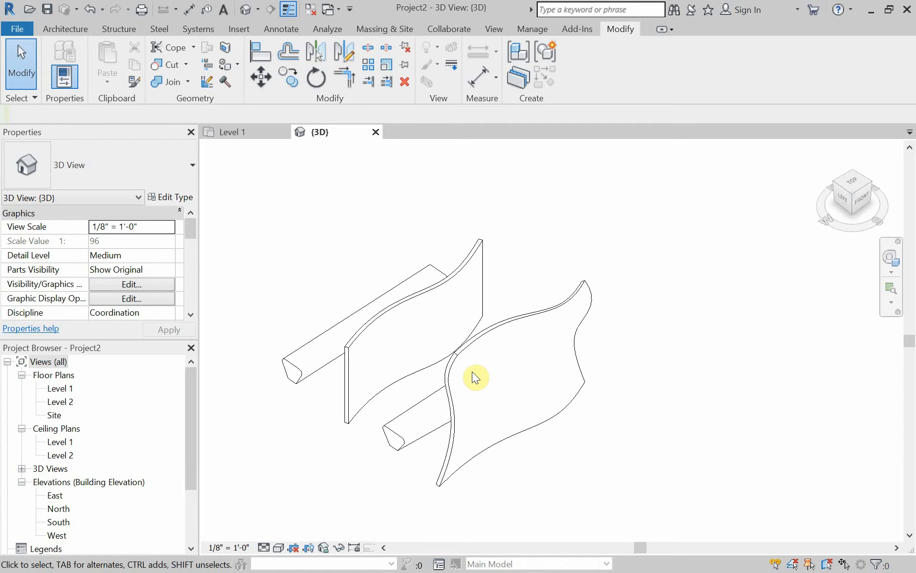
pyautogui.keyDown('shift'); pyautogui.moveTo(444, 365); pyautogui.dragTo(477, 351, button='middle'); pyautogui.keyUp('shift')
pyautogui.scroll(2, 466, 395)
pyautogui.click(462, 427)
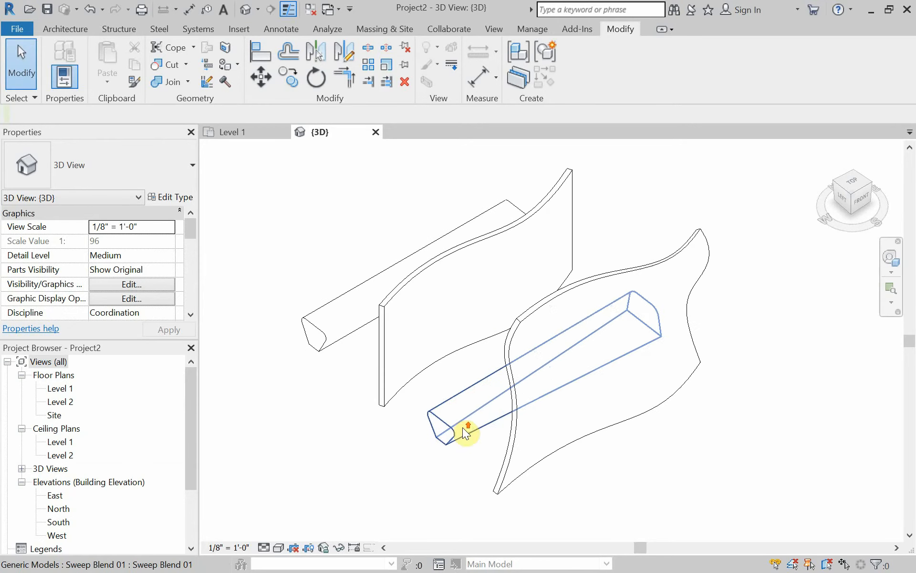
pyautogui.keyDown('shift'); pyautogui.moveTo(463, 428); pyautogui.dragTo(498, 398, button='middle'); pyautogui.keyUp('shift')
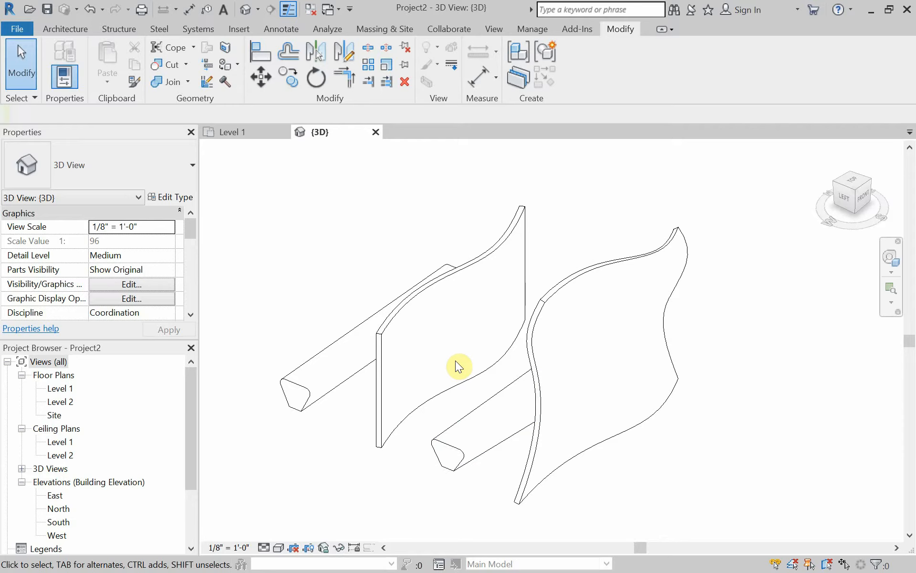
pyautogui.click(625, 262)
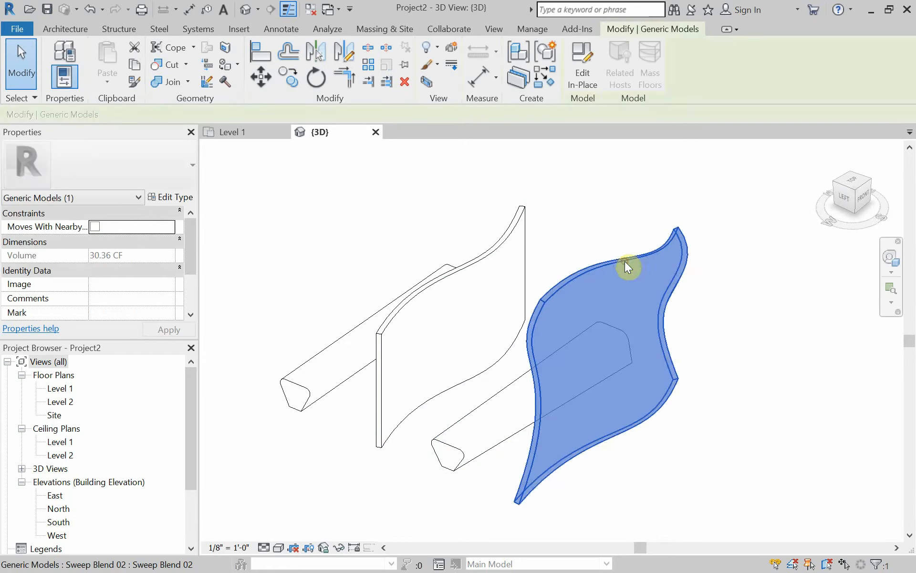
pyautogui.click(592, 84)
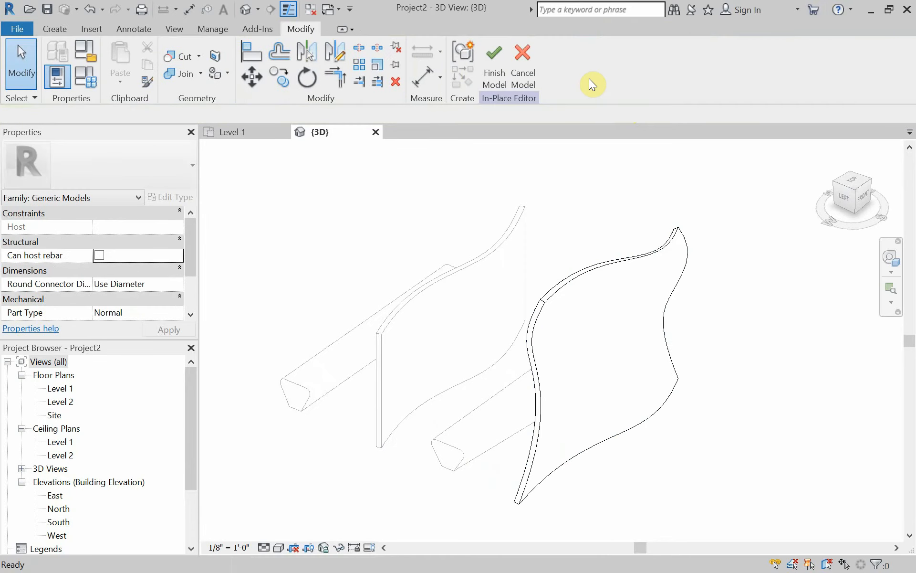
# Start an extrusion in the in-place model and pick the slanted side face of the farthest straight sweep as its work plane.
pyautogui.click(54, 33)
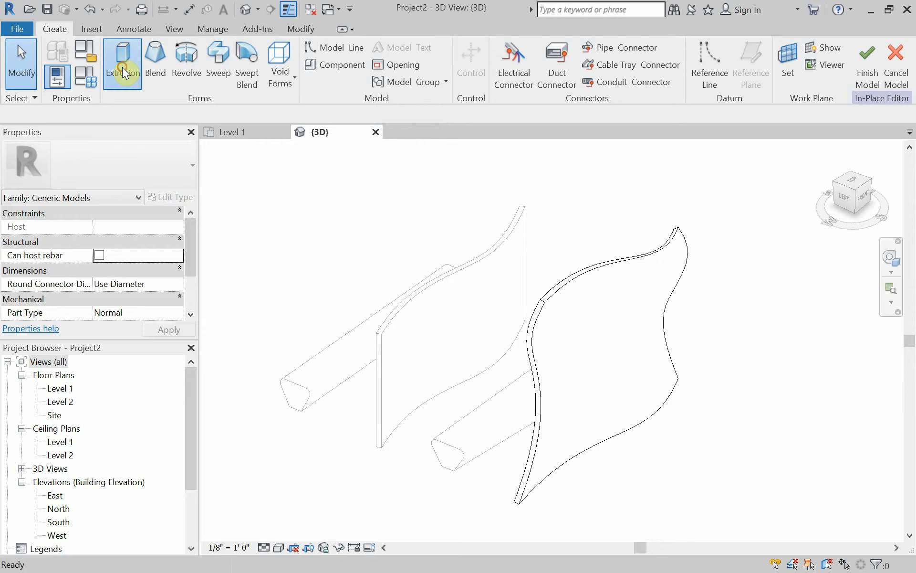
pyautogui.click(122, 67)
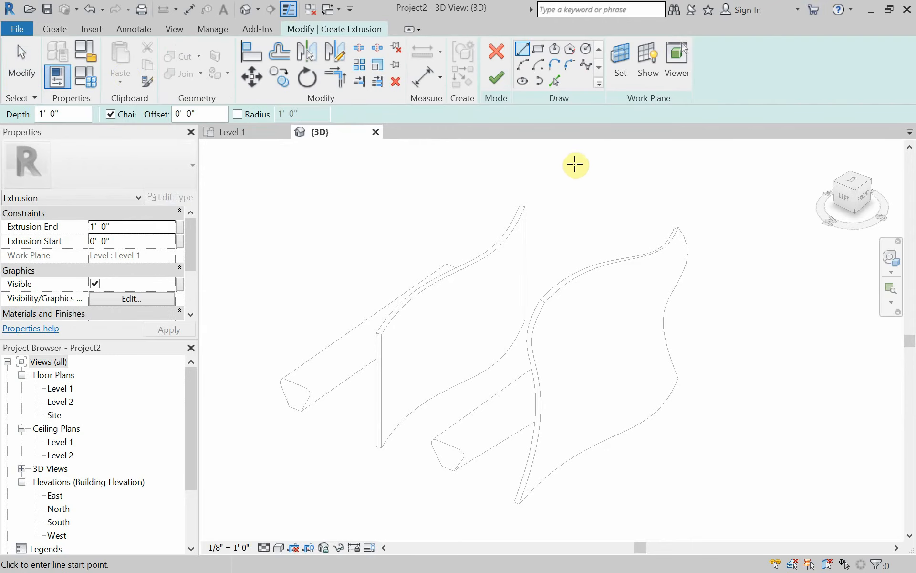
pyautogui.click(624, 70)
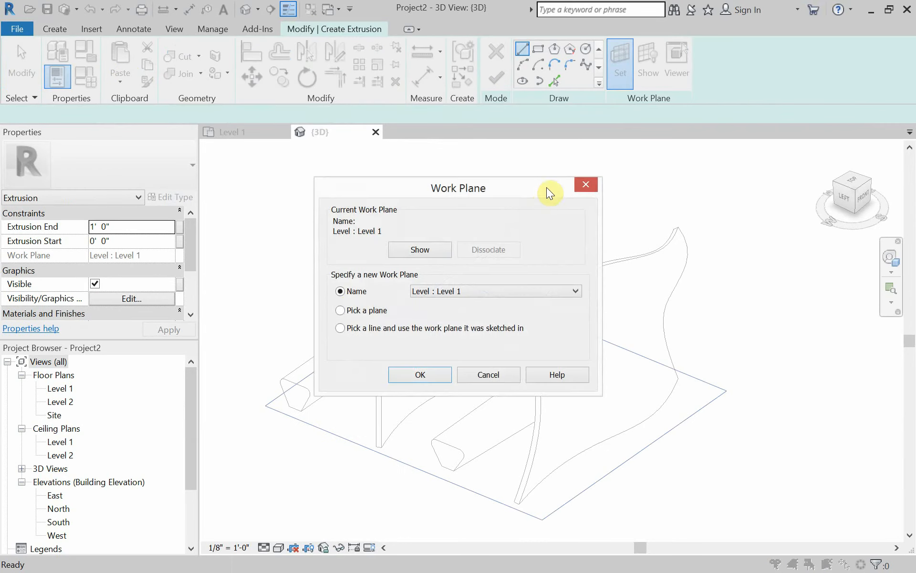
pyautogui.click(340, 311)
pyautogui.click(409, 374)
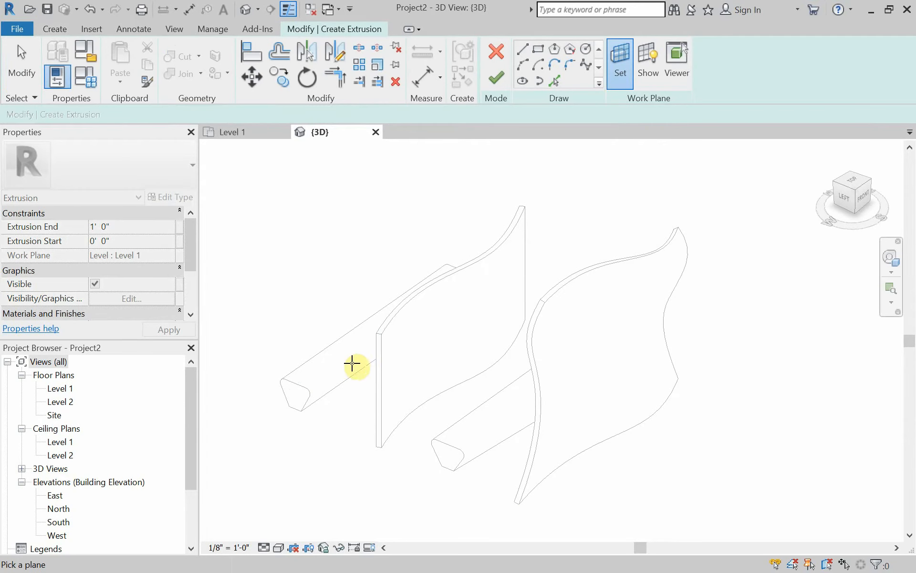
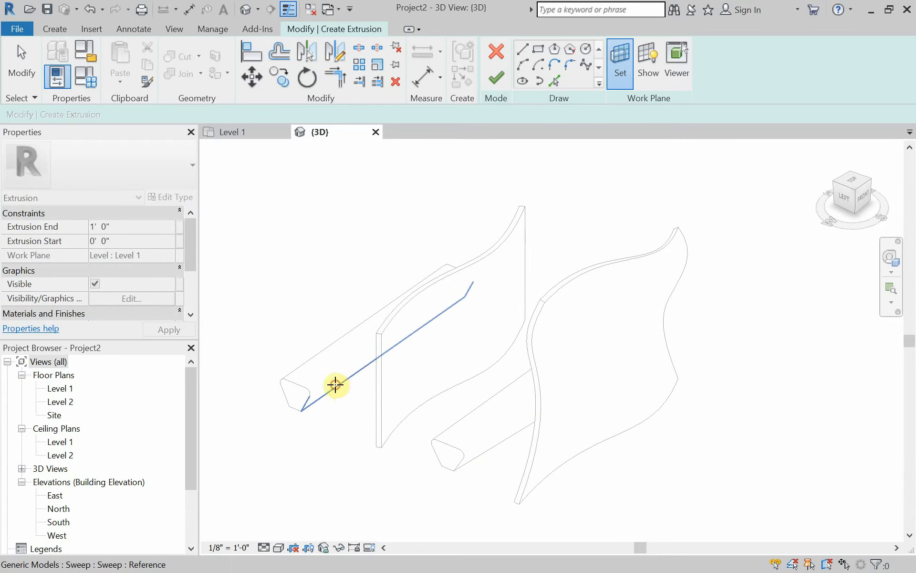
pyautogui.click(335, 384)
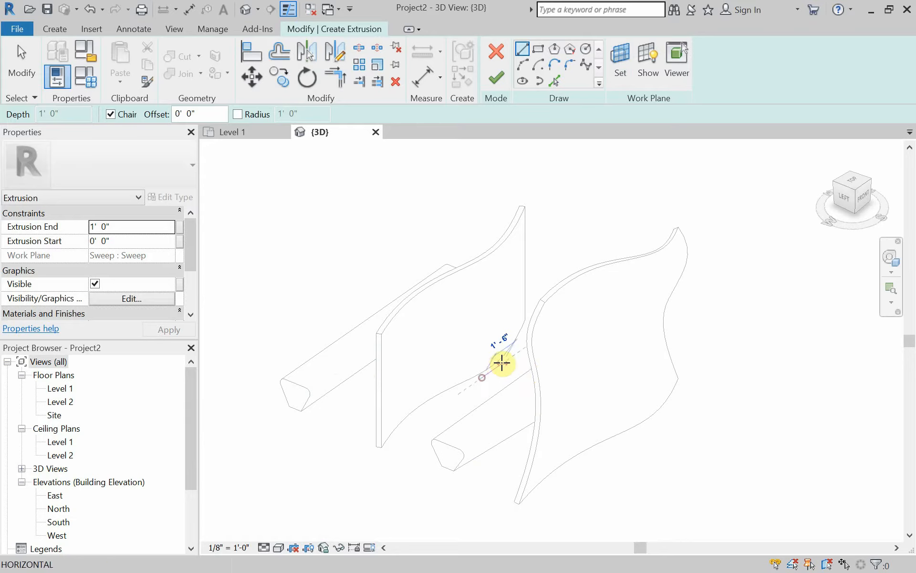
# Extrude a circle of about 1'-3" radius and stretch its ends to about 6'-2" and -1'-6" from the work plane.
pyautogui.click(586, 49)
pyautogui.click(489, 352)
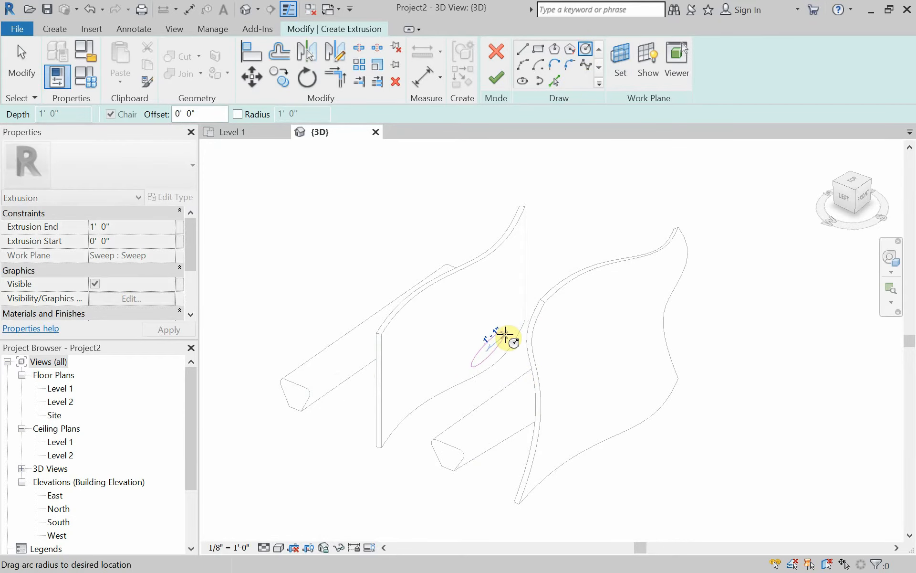
pyautogui.click(507, 334)
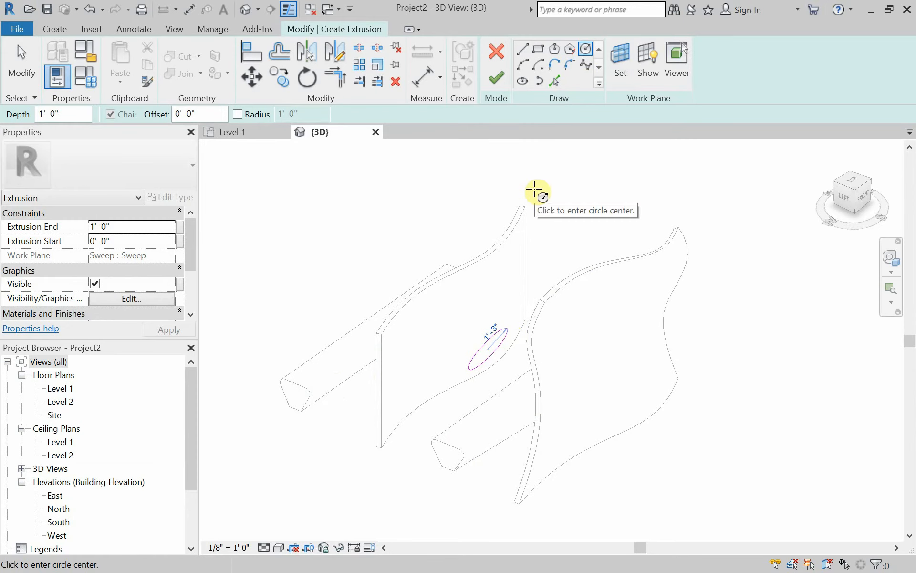
pyautogui.click(497, 78)
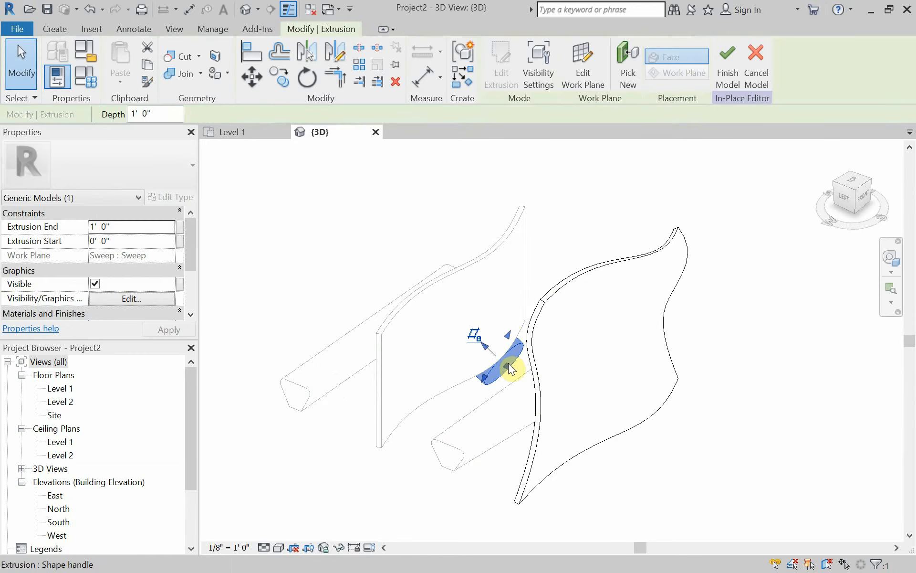
pyautogui.moveTo(507, 365); pyautogui.dragTo(591, 442)
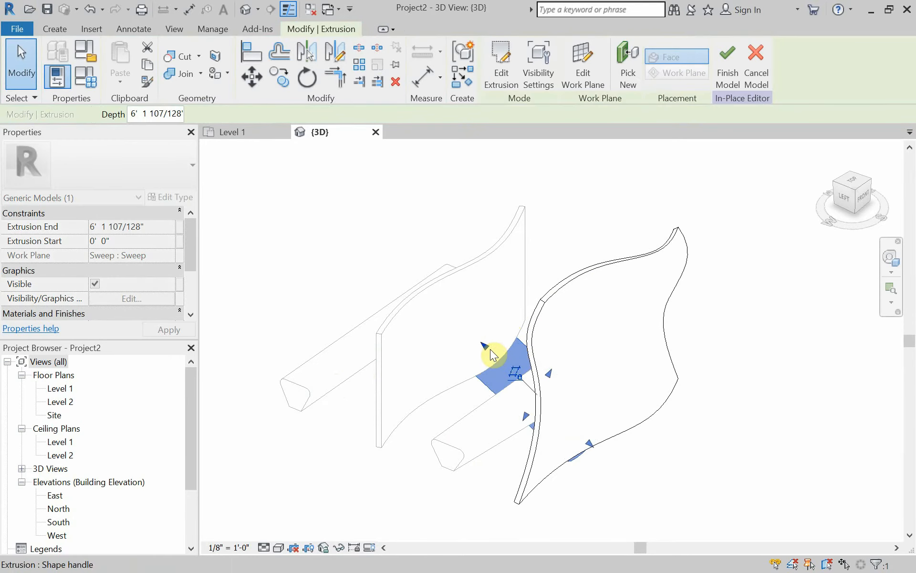
pyautogui.moveTo(491, 351); pyautogui.dragTo(478, 326)
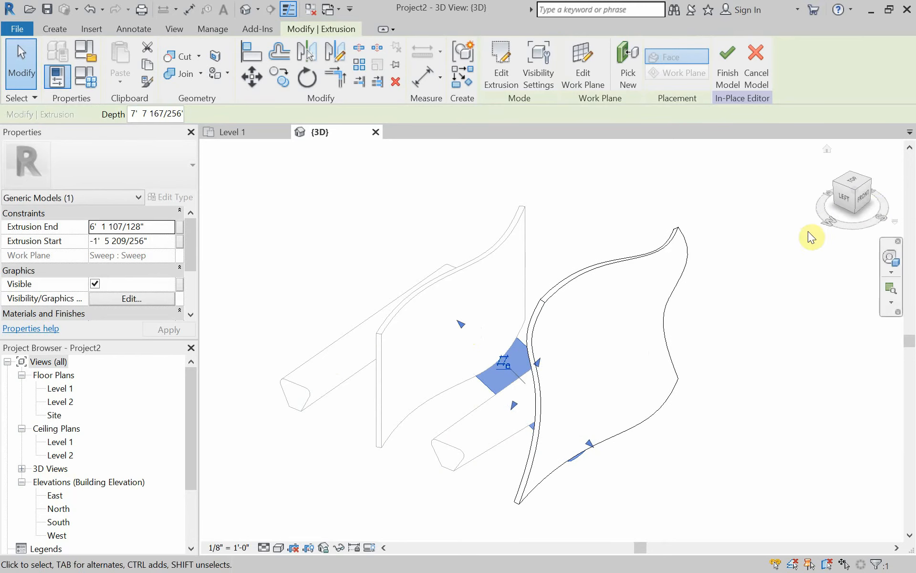
# Move the cylinder in the front view onto the middle of the wavy swept blend's outline.
pyautogui.click(873, 204)
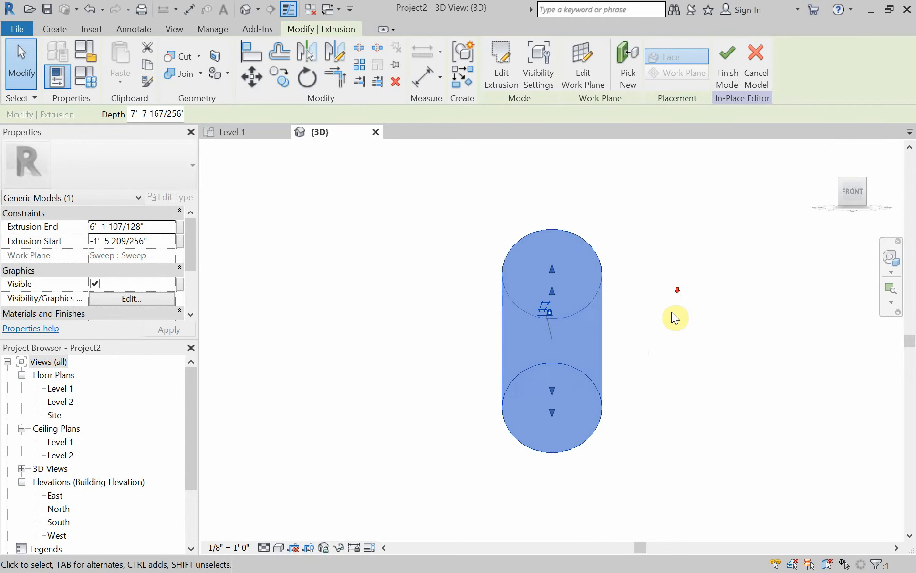
pyautogui.scroll(-5, 670, 317)
pyautogui.keyDown('shift'); pyautogui.moveTo(525, 286); pyautogui.dragTo(526, 364, button='middle'); pyautogui.keyUp('shift')
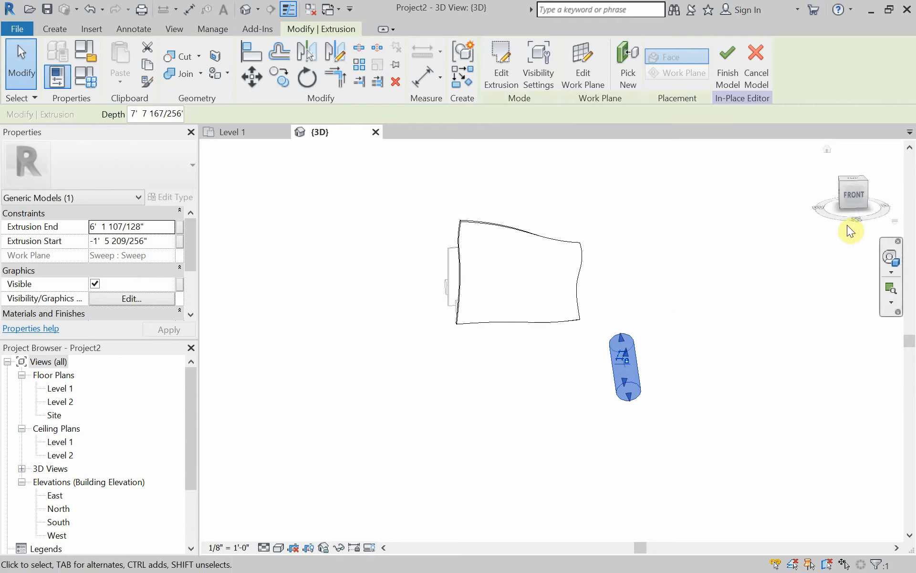
pyautogui.click(848, 197)
pyautogui.scroll(-5, 664, 344)
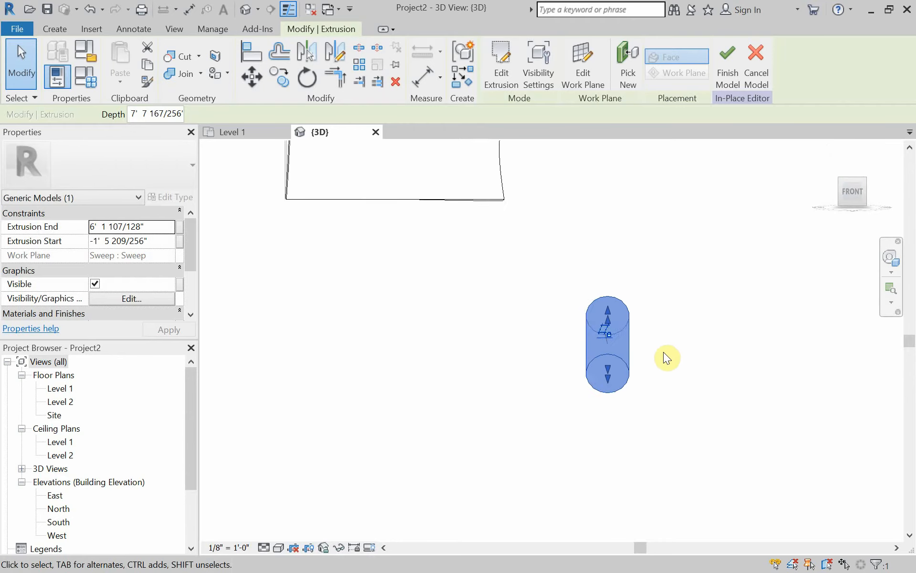
pyautogui.moveTo(628, 370); pyautogui.dragTo(475, 210)
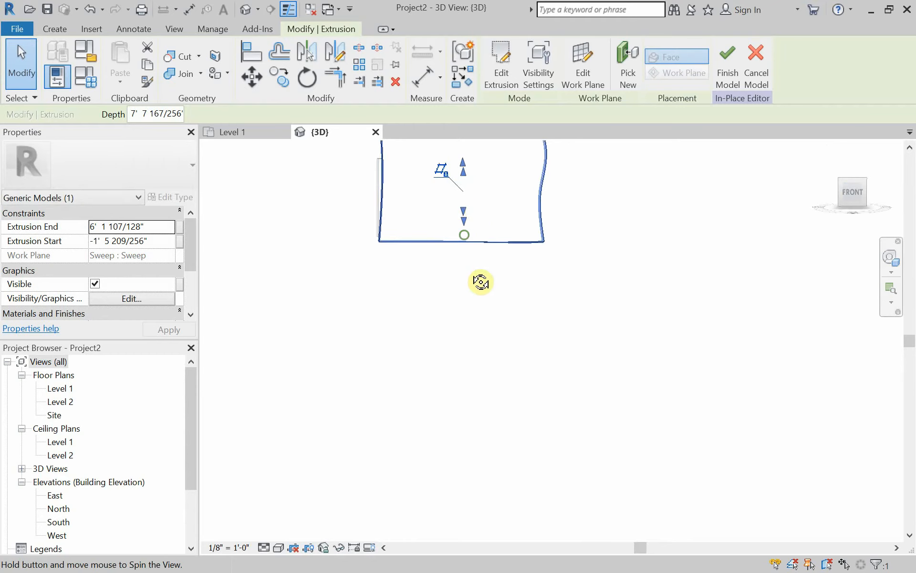
pyautogui.keyDown('shift'); pyautogui.moveTo(477, 280); pyautogui.dragTo(597, 283, button='middle'); pyautogui.keyUp('shift')
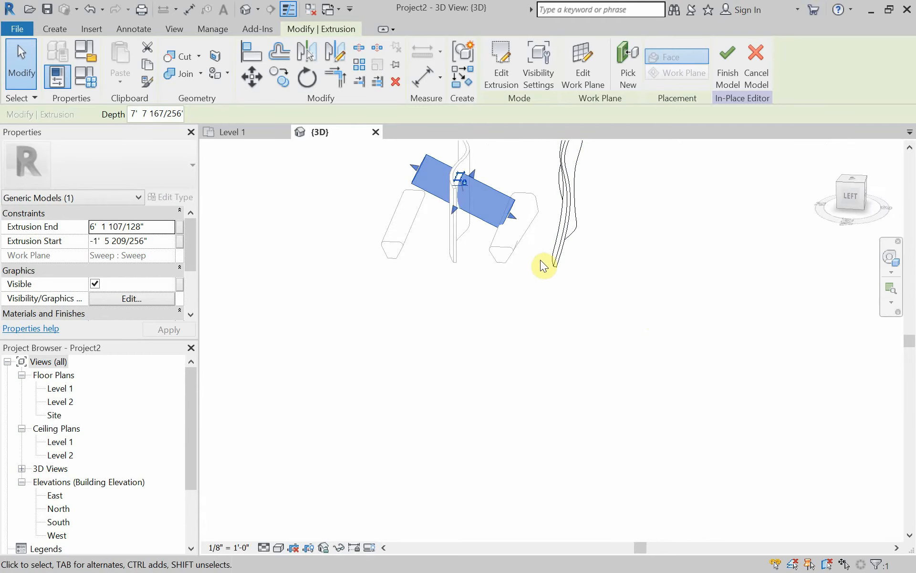
# Move the cylinder in the top view so that it crosses the wavy swept blend.
pyautogui.click(851, 184)
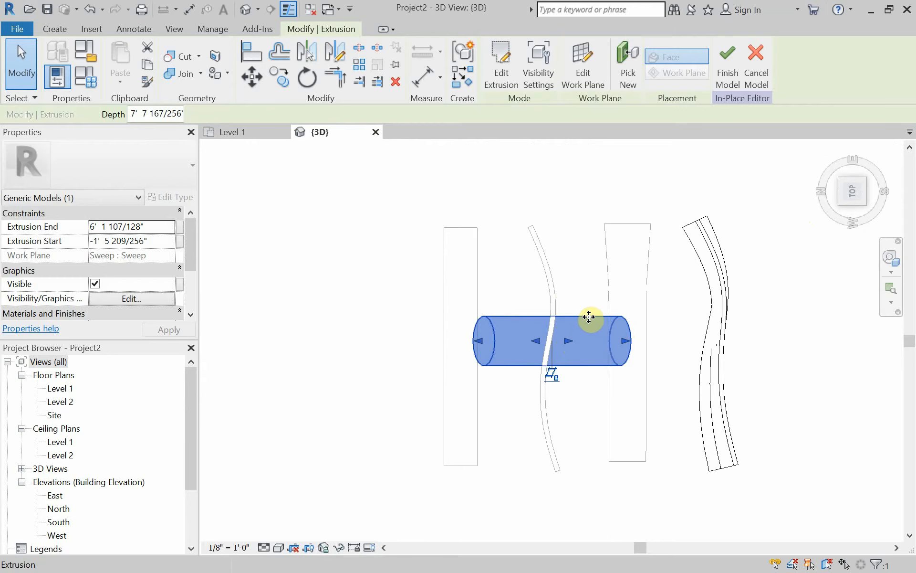
pyautogui.moveTo(588, 316); pyautogui.dragTo(754, 323)
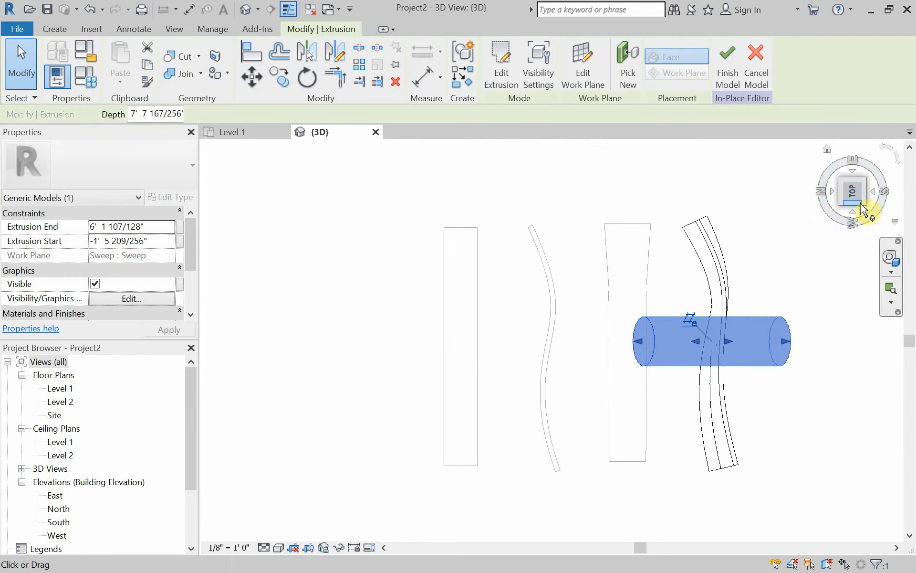
pyautogui.keyDown('shift'); pyautogui.moveTo(730, 389); pyautogui.dragTo(577, 257, button='middle'); pyautogui.keyUp('shift')
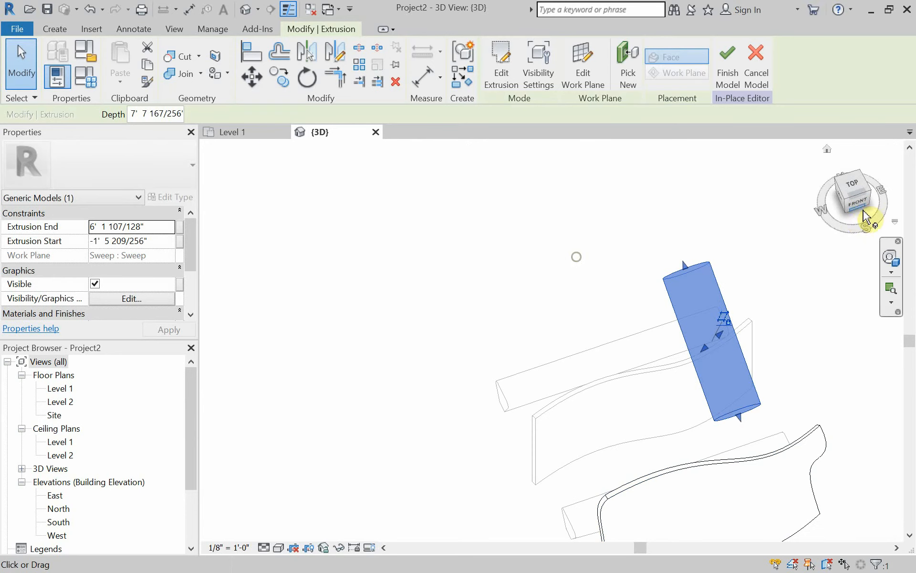
# Stretch the cylinder's lower end in the front view to about 16'-7" so it passes through the wavy swept blend.
pyautogui.click(865, 207)
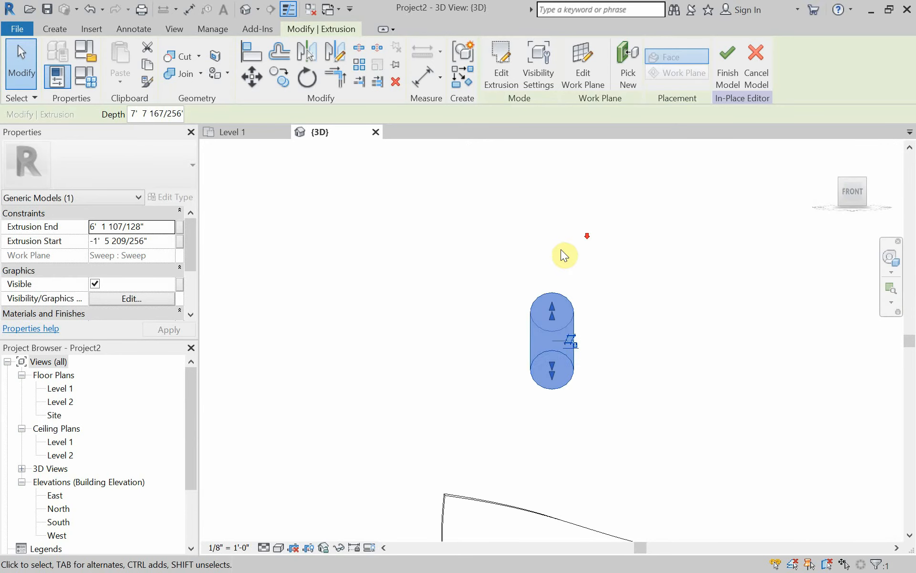
pyautogui.moveTo(548, 317); pyautogui.dragTo(559, 493)
pyautogui.keyDown('shift'); pyautogui.moveTo(588, 348); pyautogui.dragTo(710, 395, button='middle'); pyautogui.keyUp('shift')
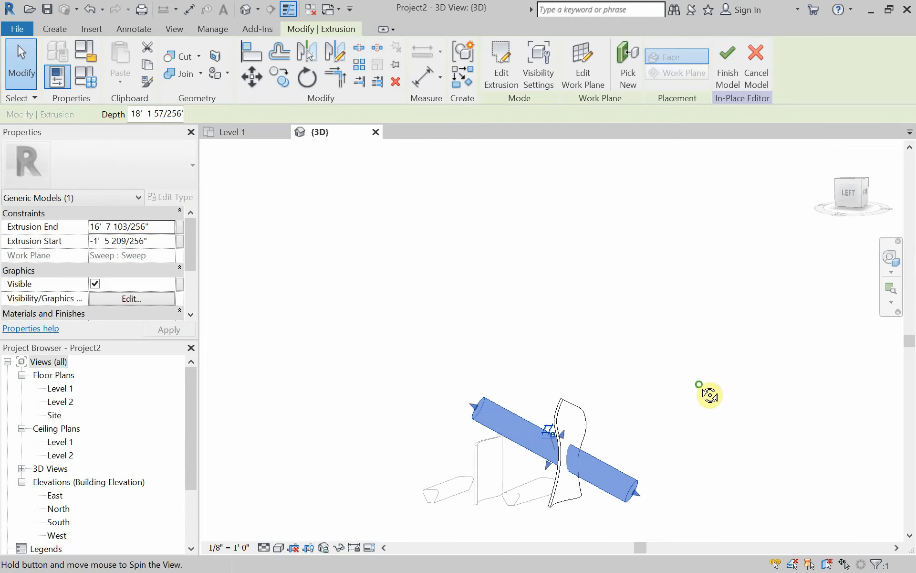
pyautogui.click(602, 396)
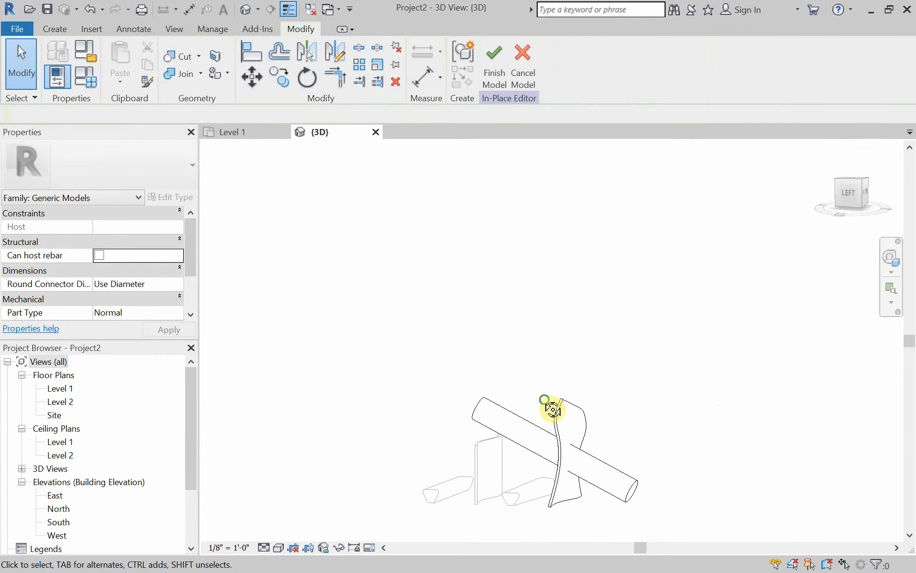
# Change the cylindrical extrusion from a solid to a void.
pyautogui.keyDown('shift'); pyautogui.moveTo(548, 405); pyautogui.dragTo(487, 275, button='middle'); pyautogui.keyUp('shift')
pyautogui.moveTo(478, 278); pyautogui.dragTo(454, 385, button='middle')
pyautogui.scroll(5, 478, 400)
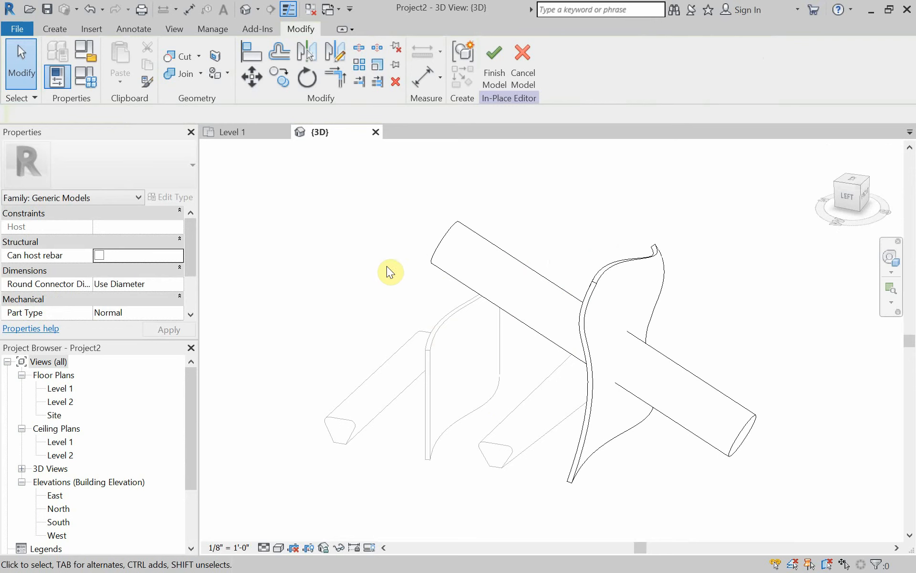
pyautogui.click(443, 234)
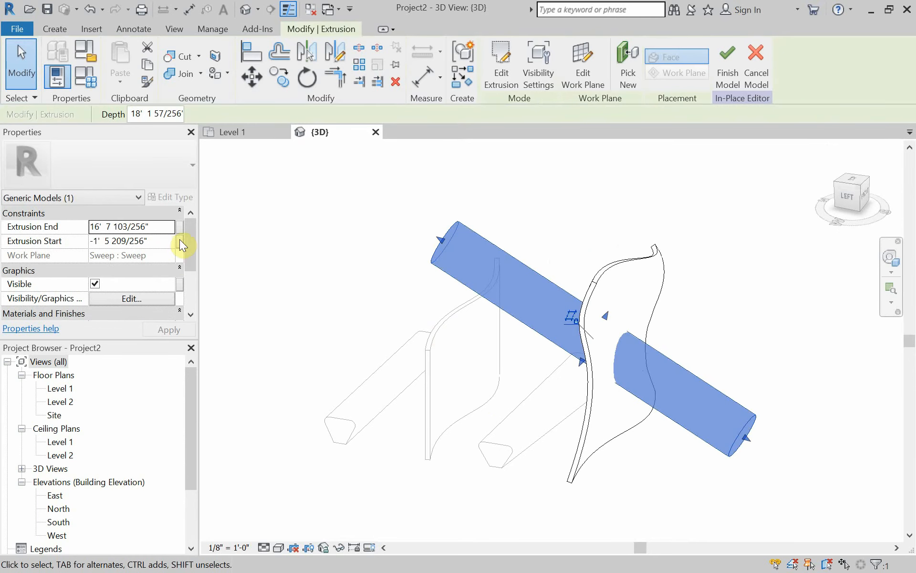
pyautogui.moveTo(186, 236); pyautogui.dragTo(176, 310)
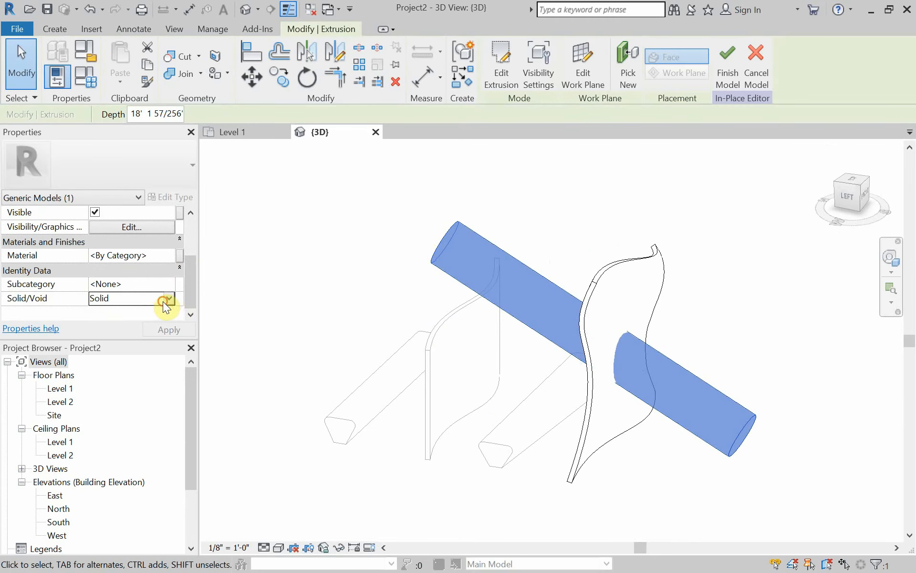
pyautogui.click(163, 301)
pyautogui.click(169, 298)
pyautogui.click(143, 325)
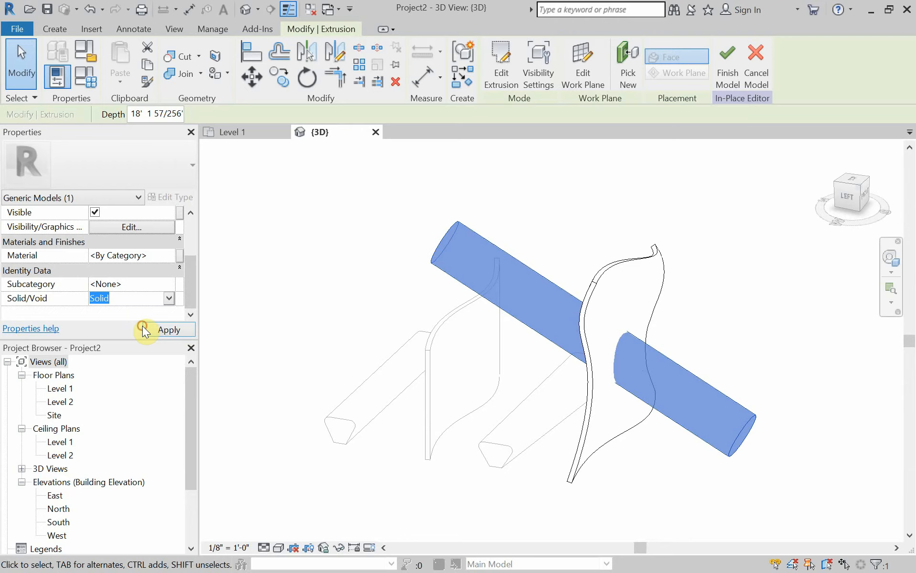
pyautogui.click(161, 331)
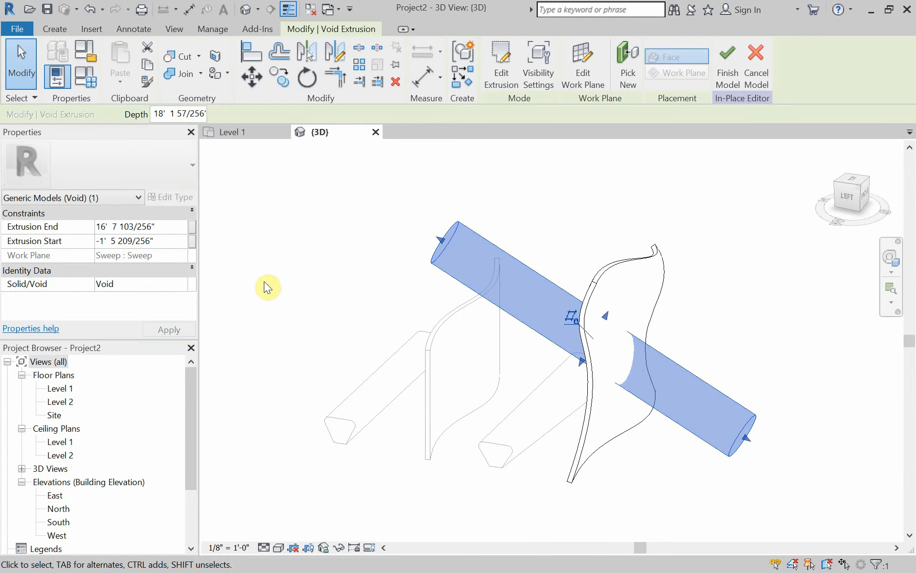
# Cut the wavy swept blend with the cylindrical void.
pyautogui.click(174, 55)
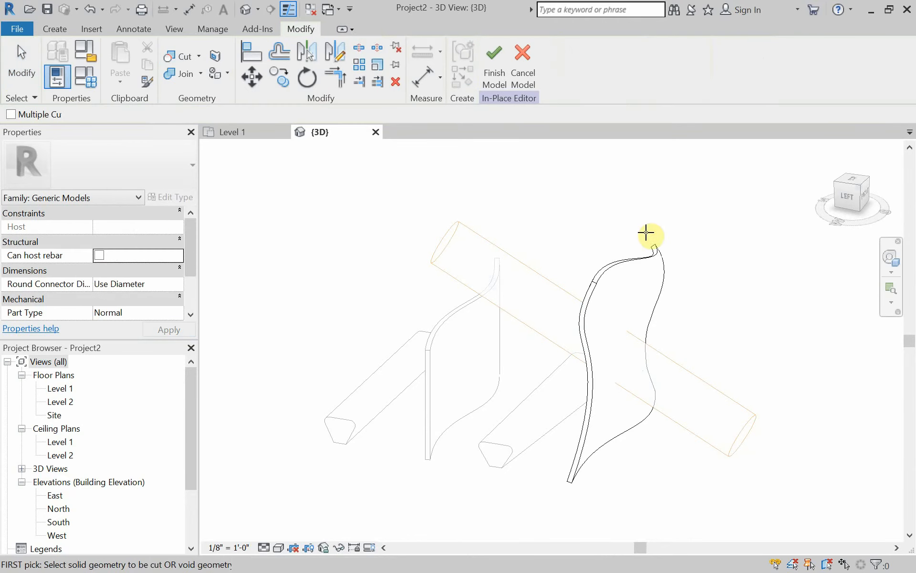
pyautogui.click(649, 255)
pyautogui.click(548, 279)
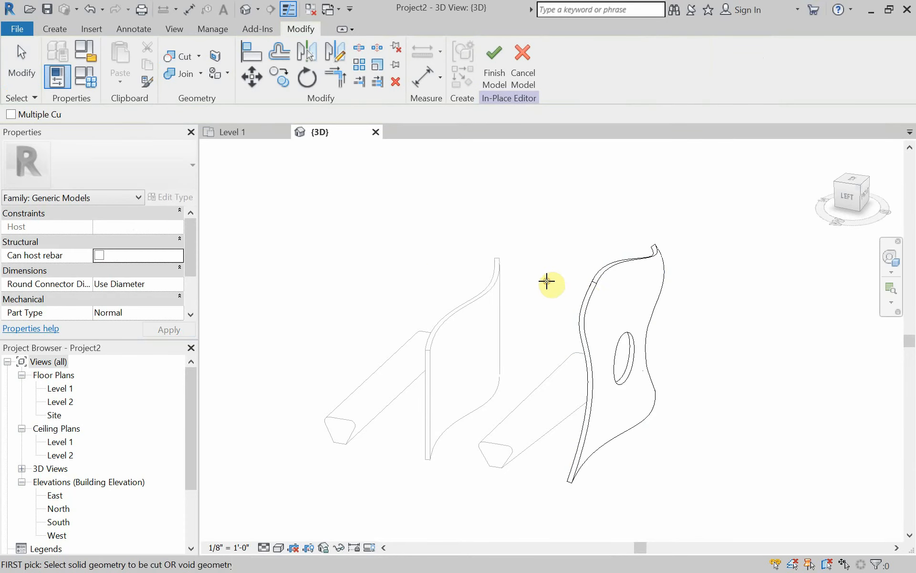
pyautogui.keyDown('shift'); pyautogui.moveTo(706, 389); pyautogui.dragTo(691, 407, button='middle'); pyautogui.keyUp('shift')
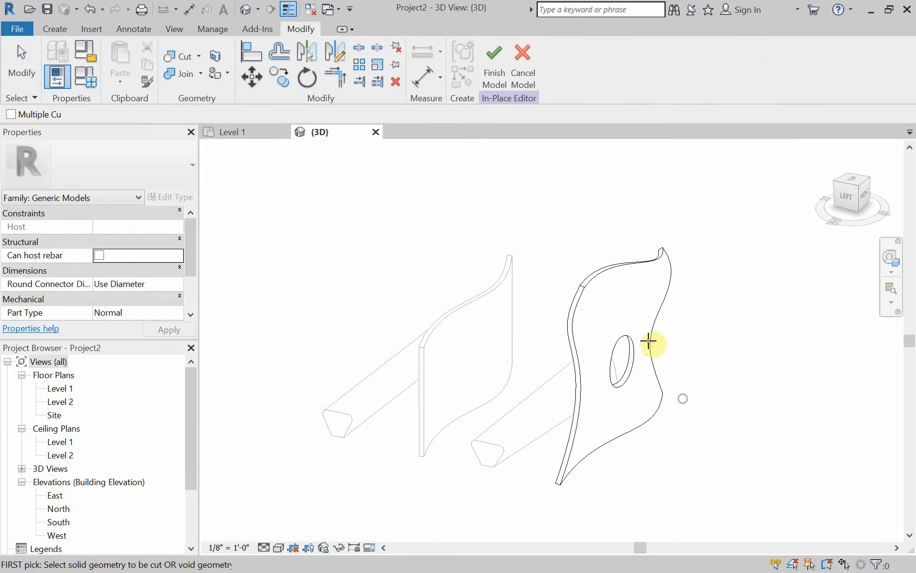
# Finish the in-place model of the pierced swept blend.
pyautogui.click(495, 74)
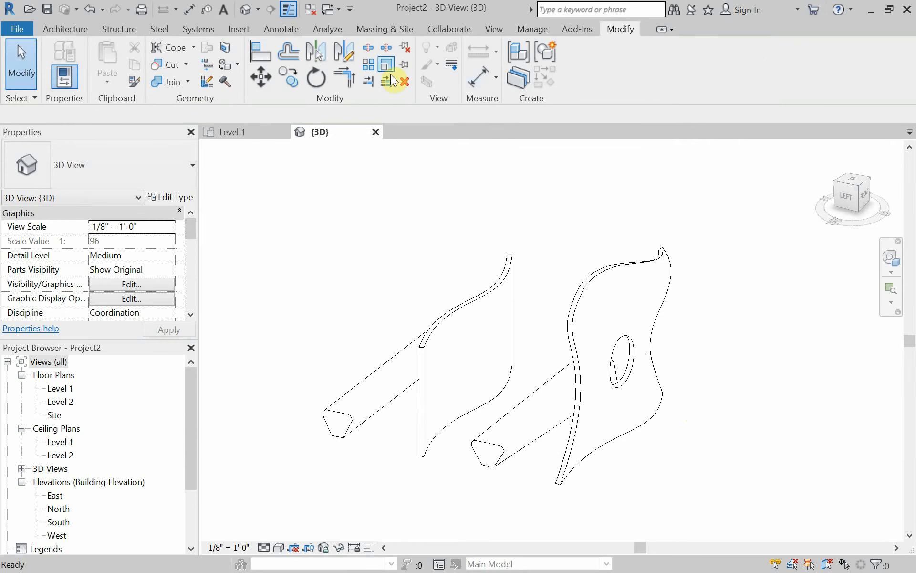
pyautogui.click(430, 236)
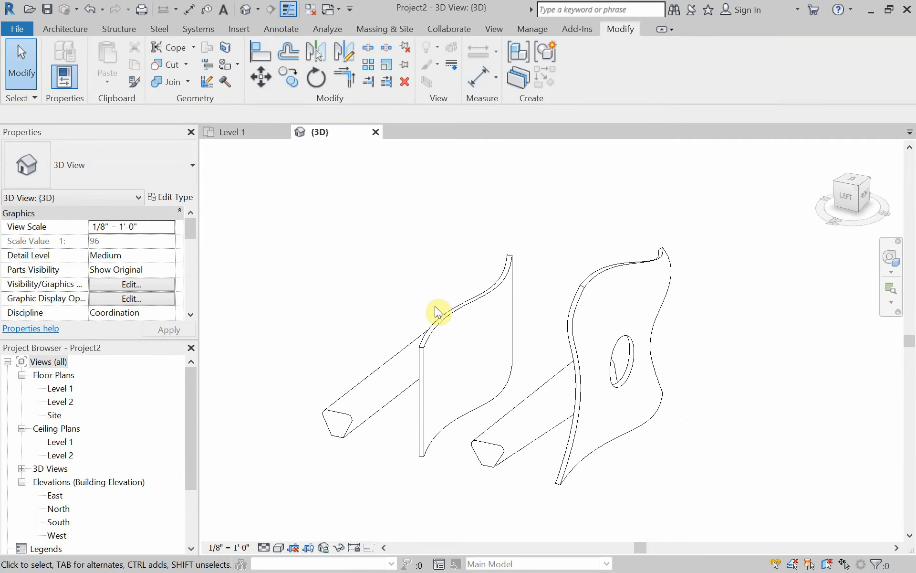
pyautogui.keyDown('shift'); pyautogui.moveTo(434, 305); pyautogui.dragTo(391, 261, button='middle'); pyautogui.keyUp('shift')
# Return to the Level 1 floor plan.
pyautogui.click(252, 124)
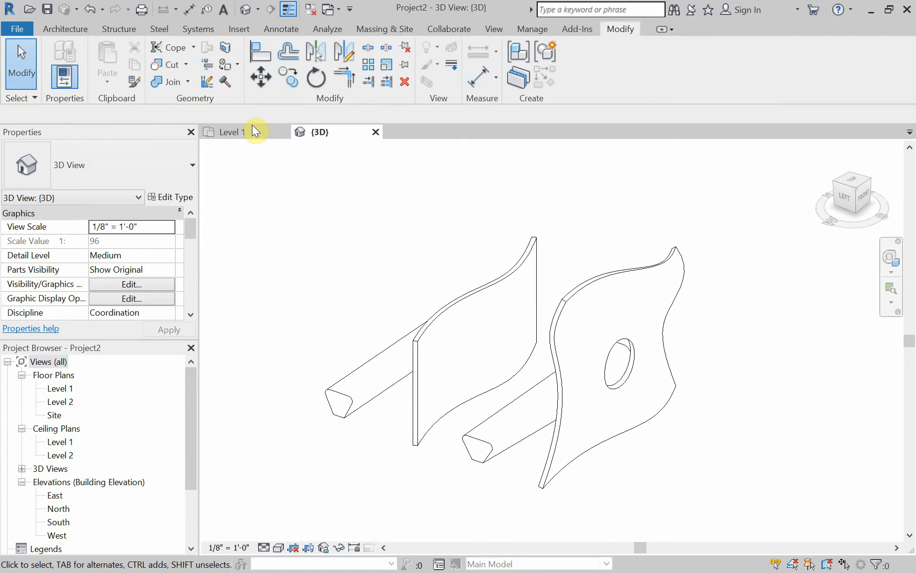
pyautogui.click(258, 133)
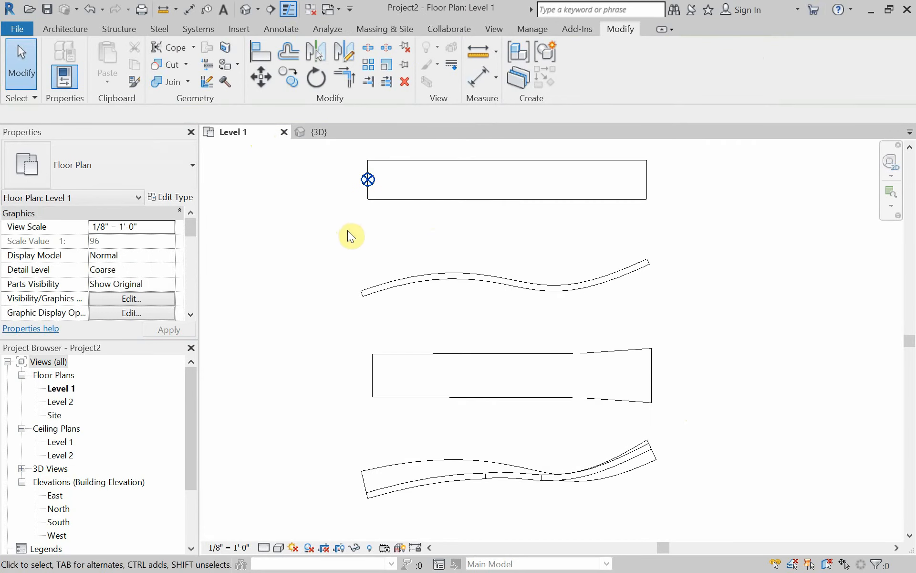
pyautogui.moveTo(359, 241); pyautogui.dragTo(344, 247, button='middle')
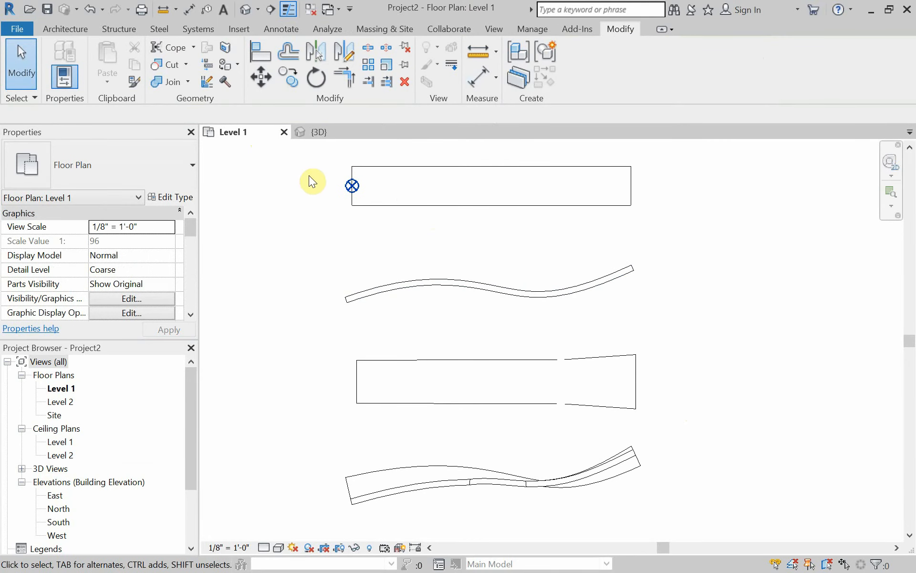
# Open the 3D view and orient it to show the sweeps and swept blends mainly from the left side.
pyautogui.click(315, 133)
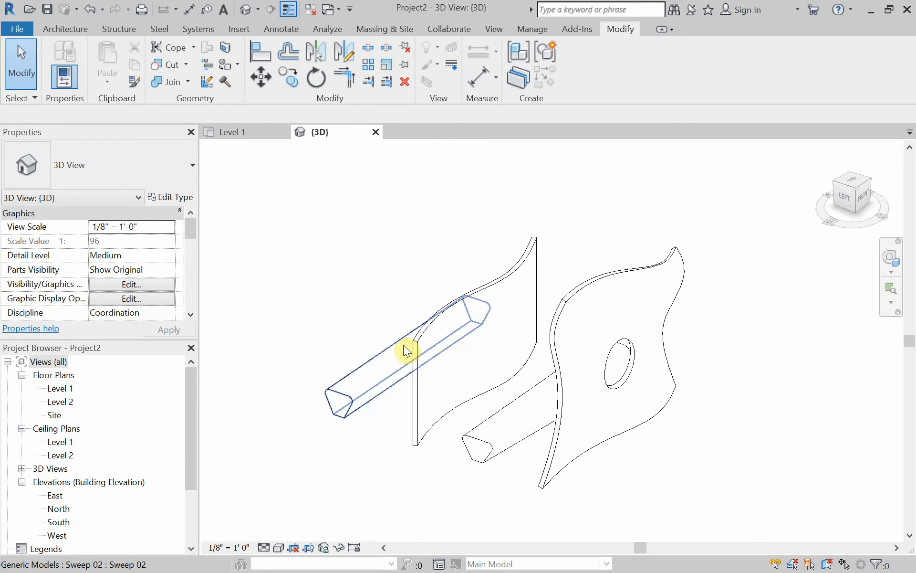
pyautogui.moveTo(402, 345)
pyautogui.keyDown('shift'); pyautogui.mouseDown(button='middle')
pyautogui.moveTo(394, 385)
pyautogui.moveTo(401, 377)
pyautogui.moveTo(387, 352)
pyautogui.mouseUp(button='middle'); pyautogui.keyUp('shift')
pyautogui.click(282, 319)
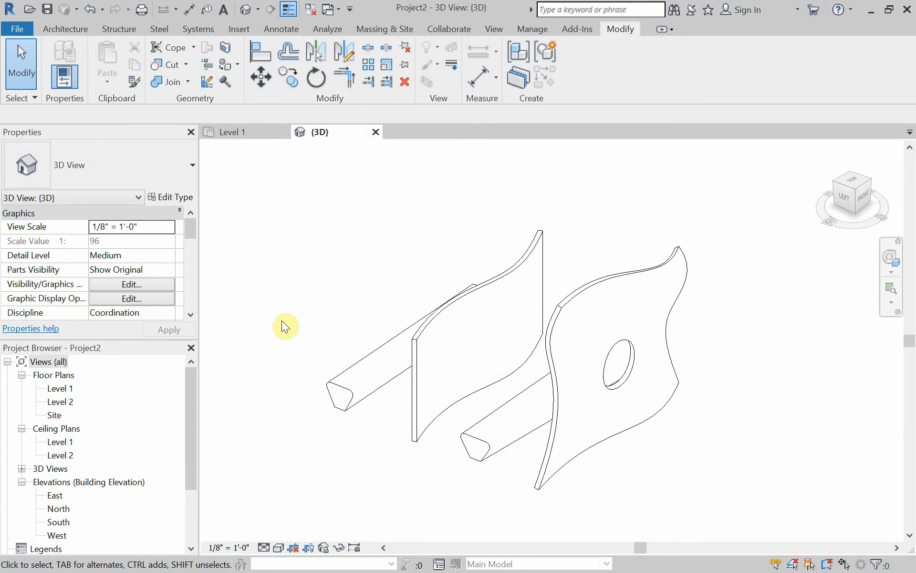
pyautogui.moveTo(282, 320); pyautogui.dragTo(345, 293, button='middle')
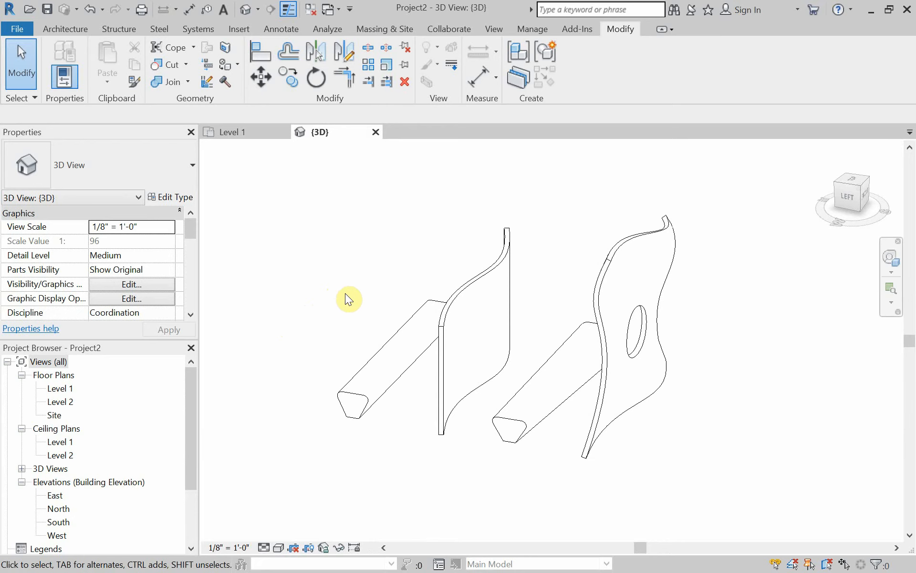
# Set up printing to Adobe PDF with the visible portion of the current window as the print range.
pyautogui.click(17, 30)
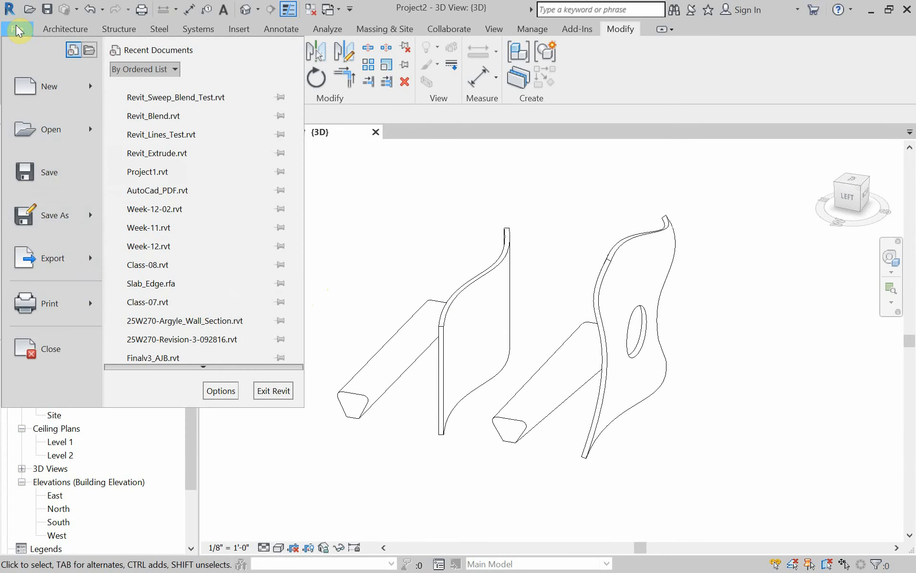
pyautogui.click(81, 302)
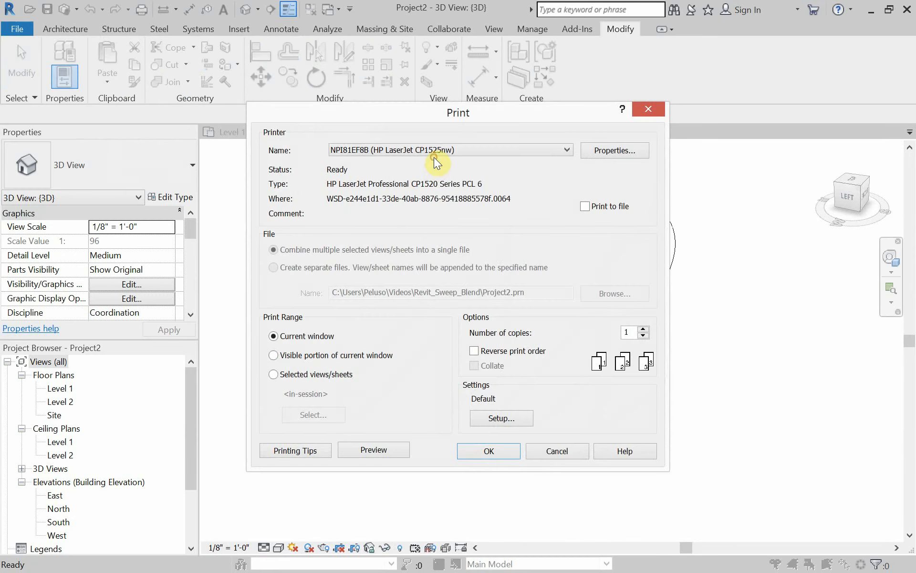
pyautogui.click(436, 153)
pyautogui.click(433, 159)
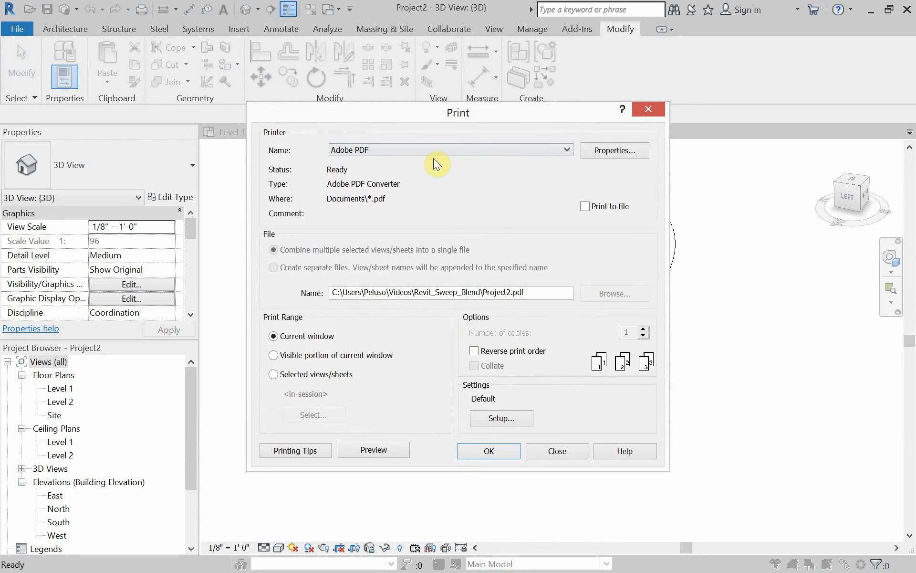
pyautogui.click(273, 356)
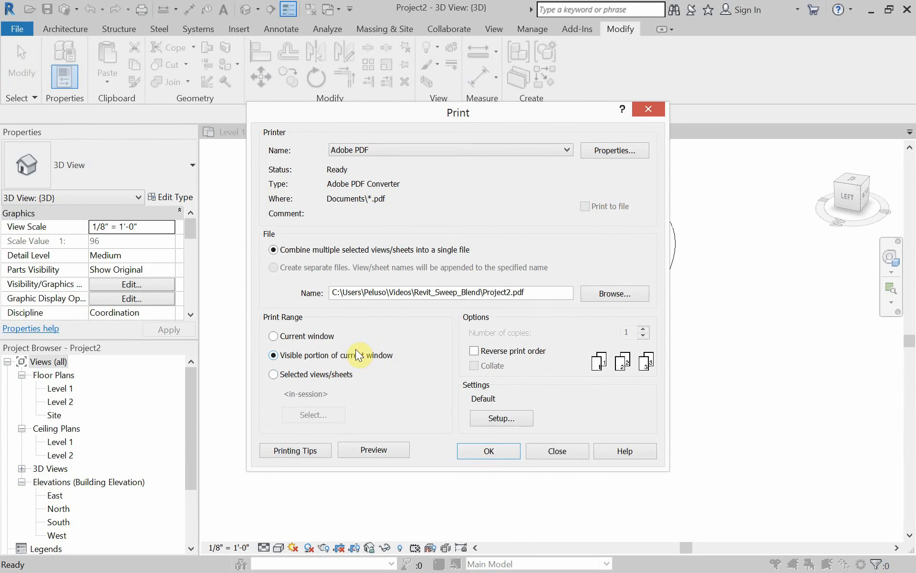
# Set the Adobe PDF page size to 4x10 in the printer properties.
pyautogui.click(600, 148)
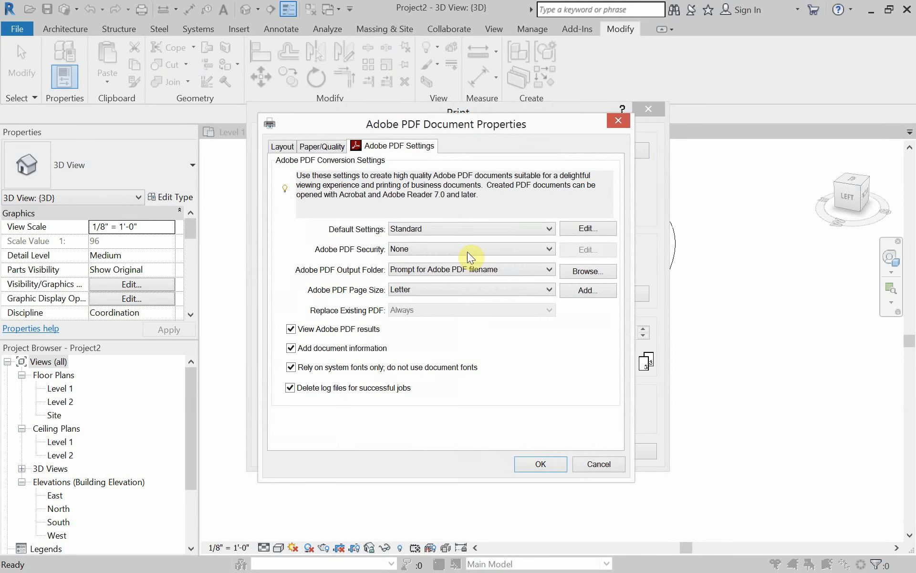
pyautogui.click(420, 292)
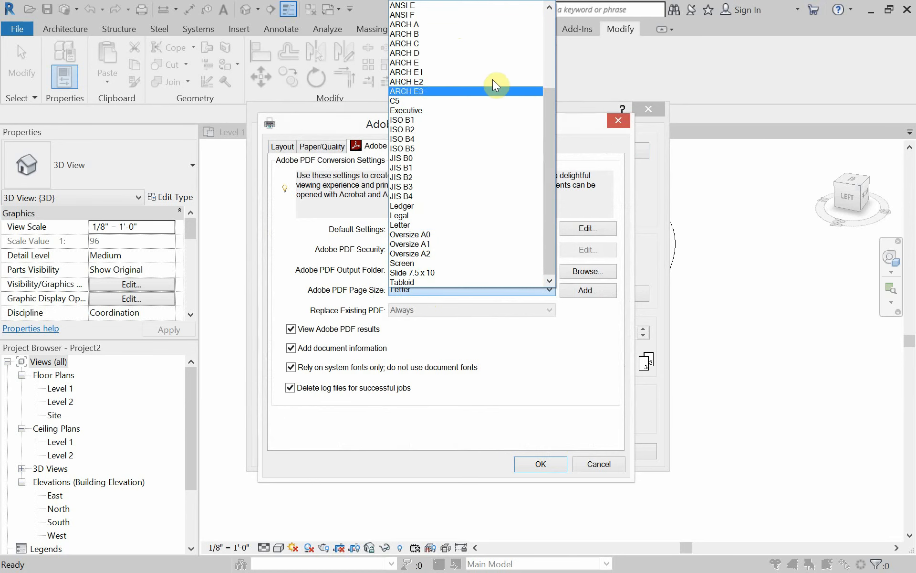
pyautogui.moveTo(547, 213); pyautogui.dragTo(551, 116)
pyautogui.click(438, 33)
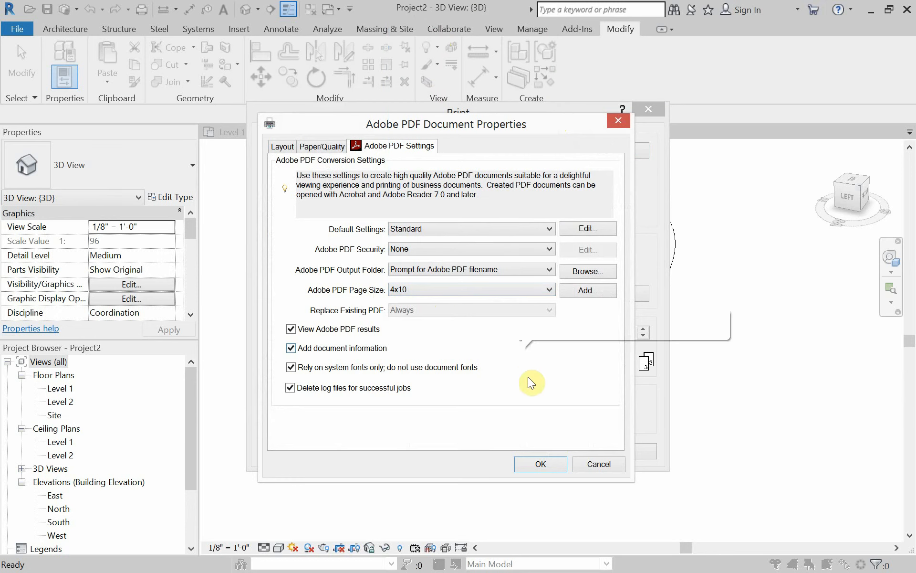
pyautogui.click(539, 466)
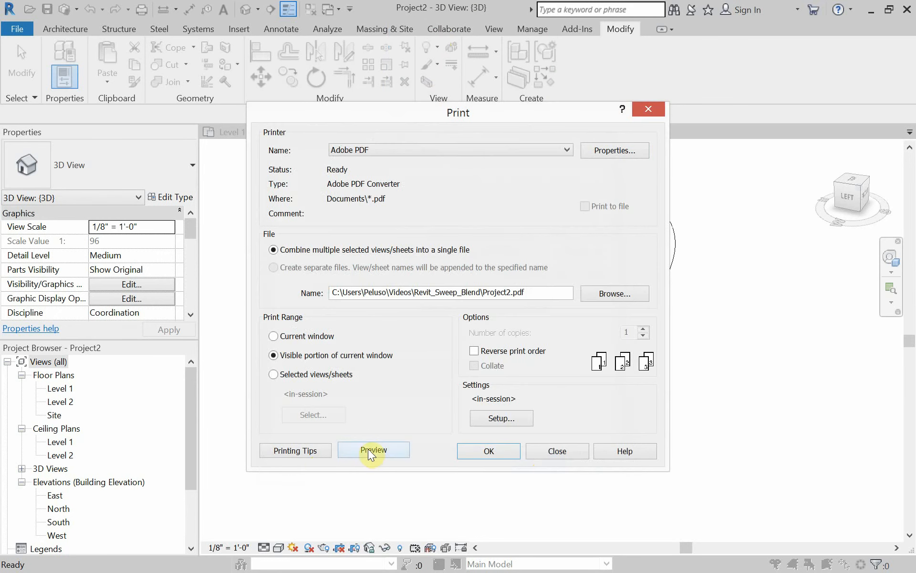
# Preview the print of the 3D view and return to the model.
pyautogui.click(372, 451)
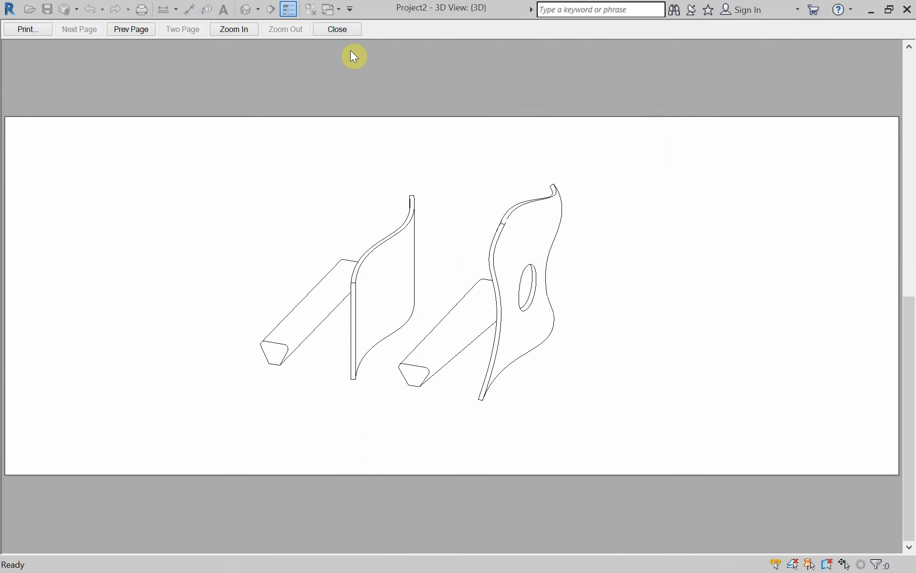
pyautogui.click(343, 34)
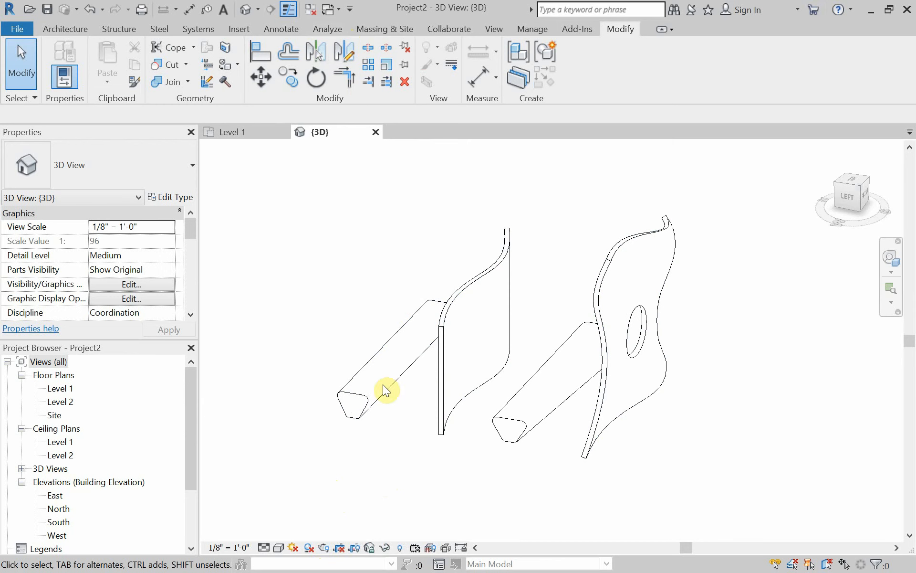
# Turn on shadows in the 3D view.
pyautogui.click(310, 548)
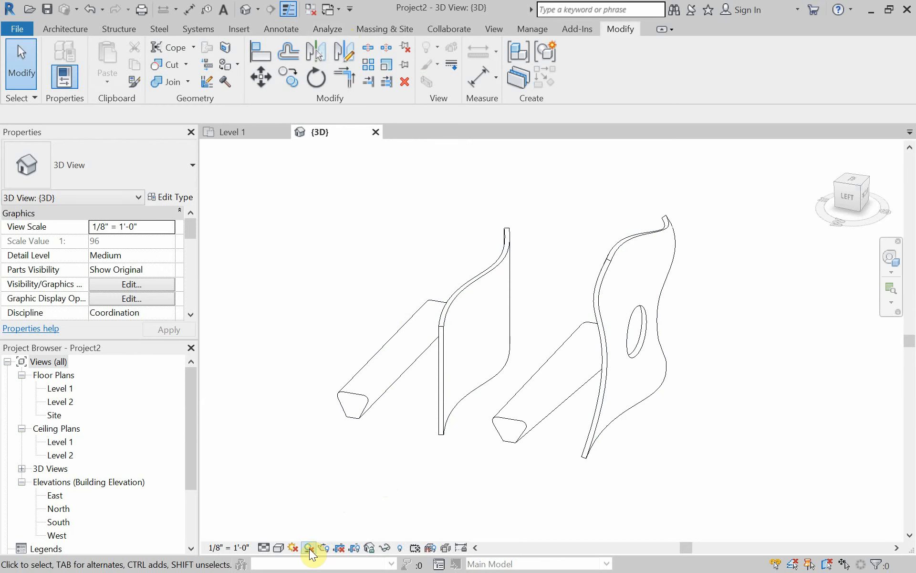